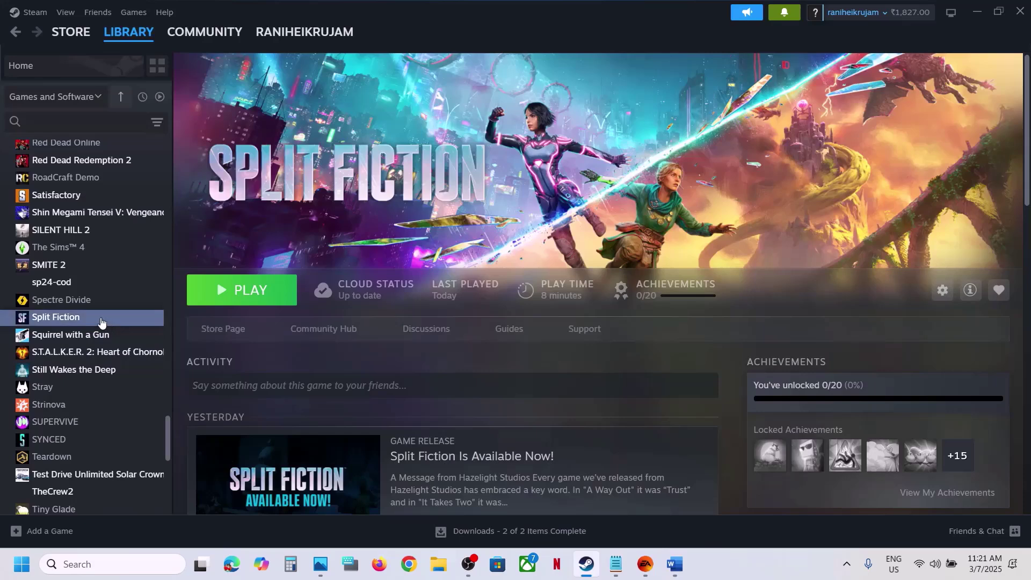
Step: Set Split Fiction's launch options to -dx11 and close its properties
right_click(104, 321)
click(148, 423)
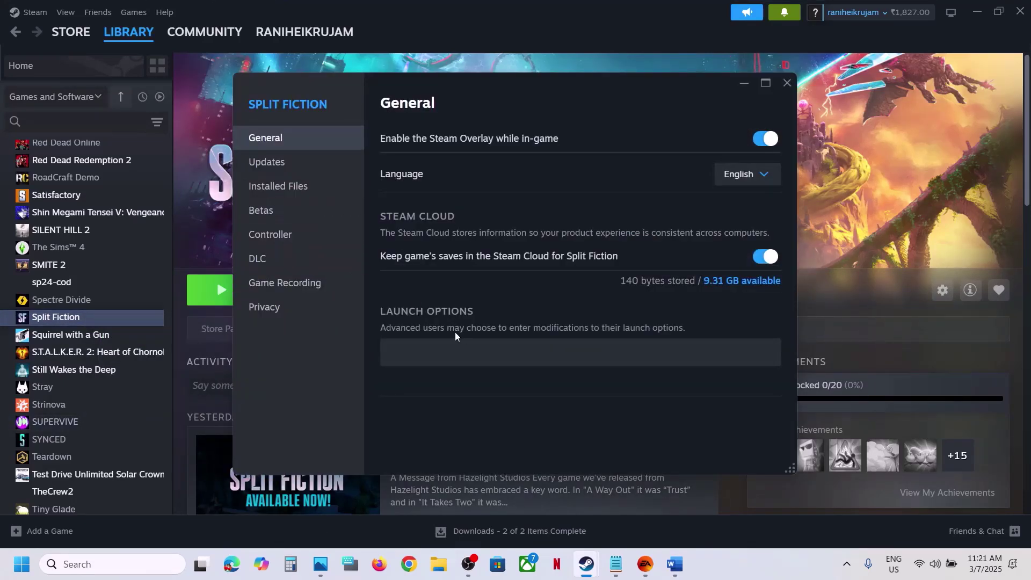
click(457, 346)
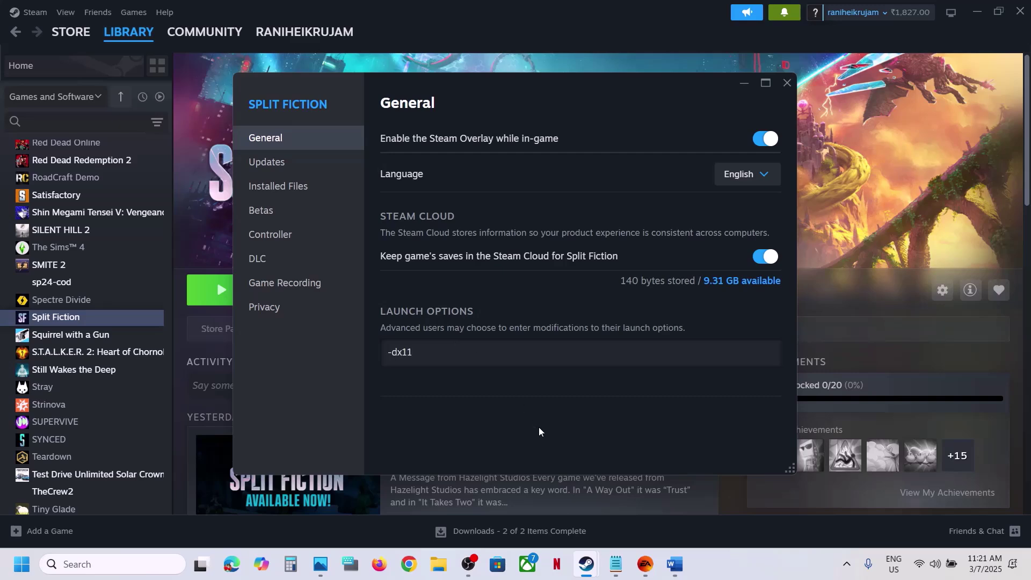
click(788, 84)
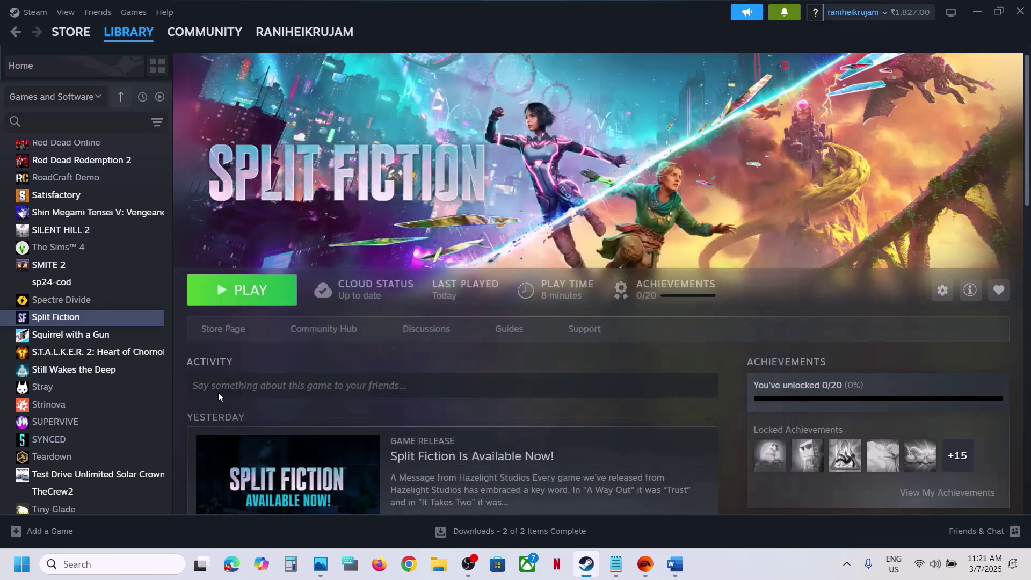
Step: Reopen Split Fiction's properties and replace the launch option with -d3d11
right_click(107, 324)
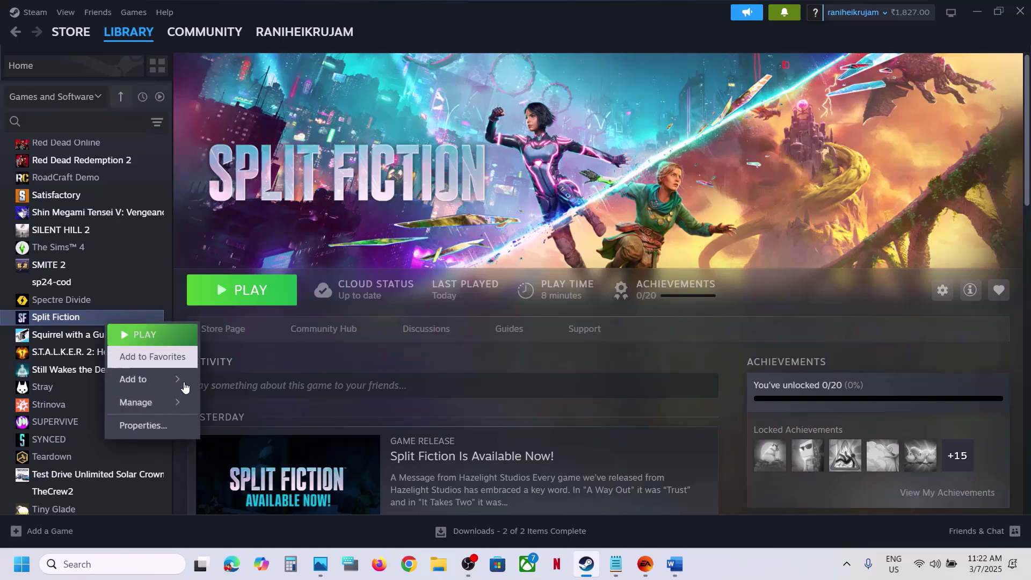
click(157, 424)
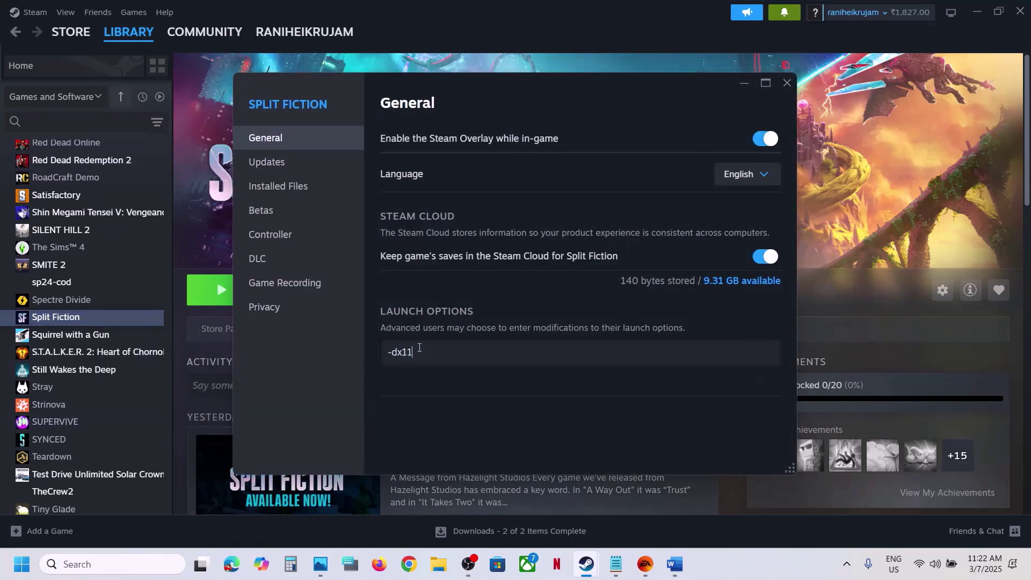
key(ctrl+a)
text(-d3d11)
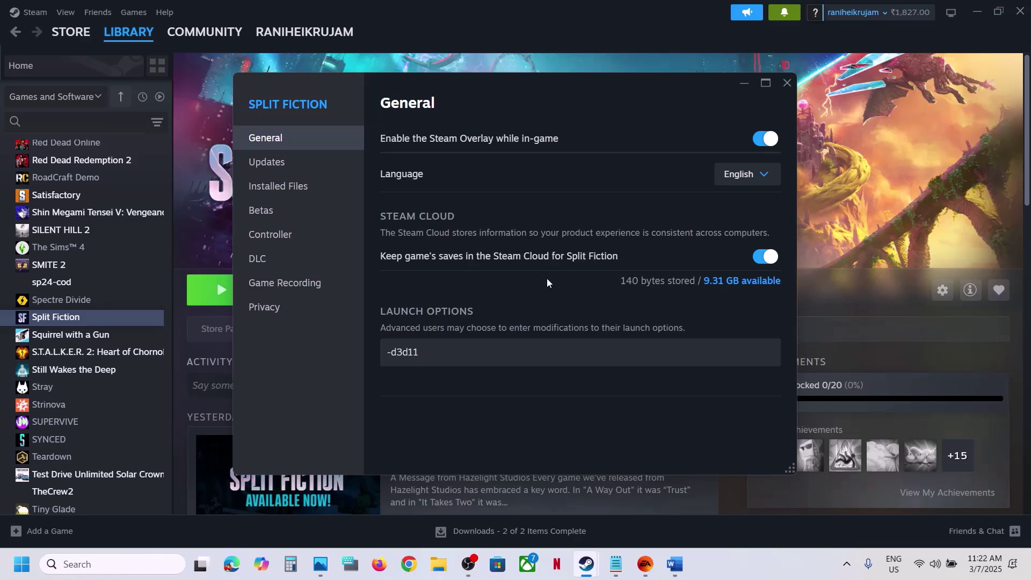
Step: Change Split Fiction's launch option to -dx12
click(430, 352)
key(ctrl+a)
text(-)
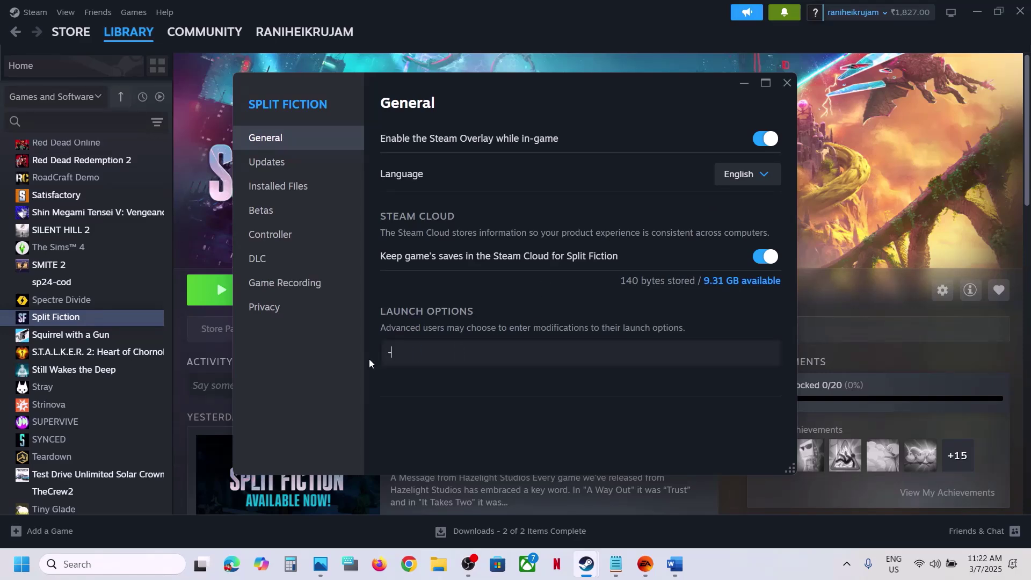
text(dx12)
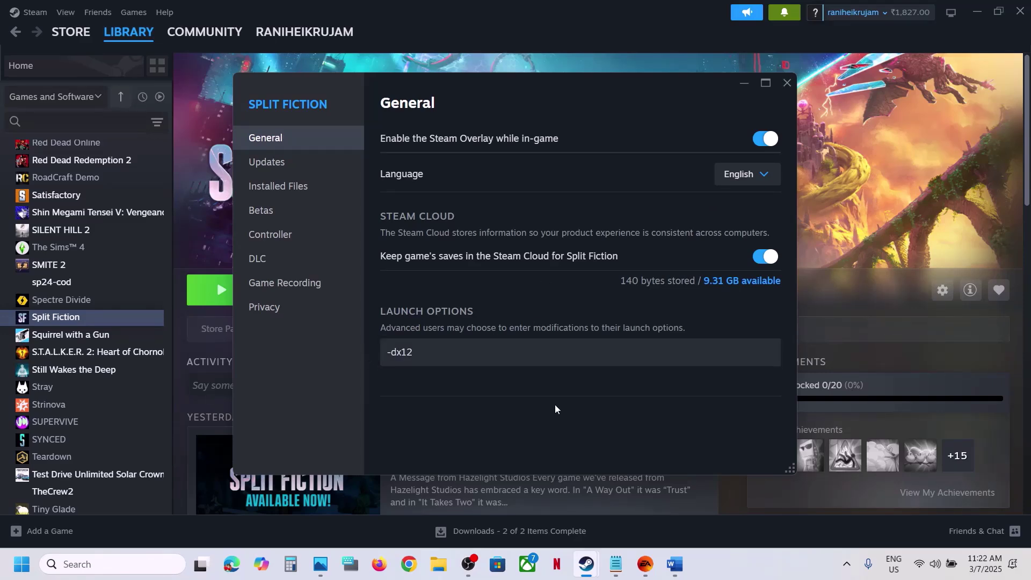
Step: Clear Split Fiction's launch options and close the properties window
drag(460, 350, 352, 349)
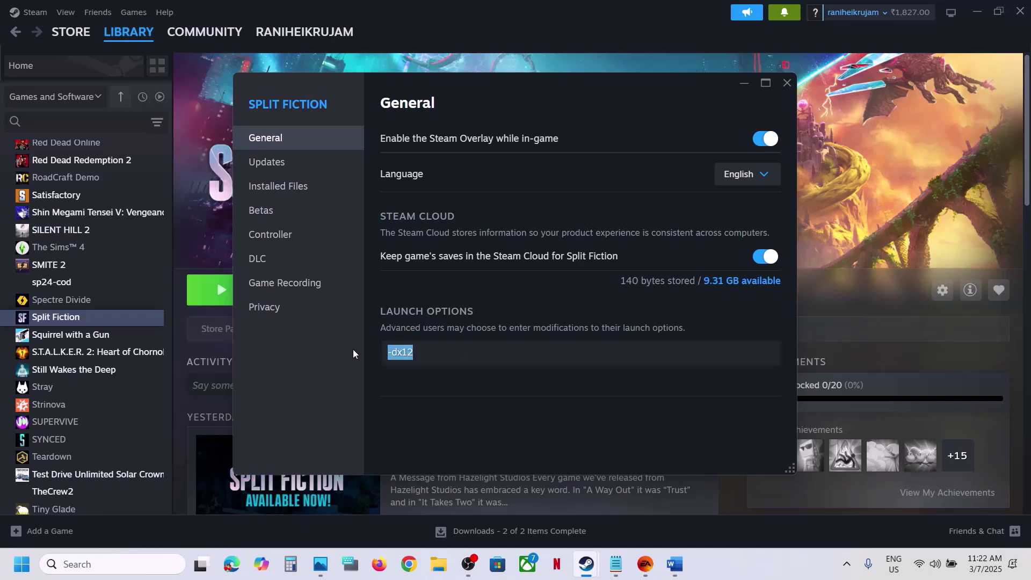
key(BackSpace)
click(787, 83)
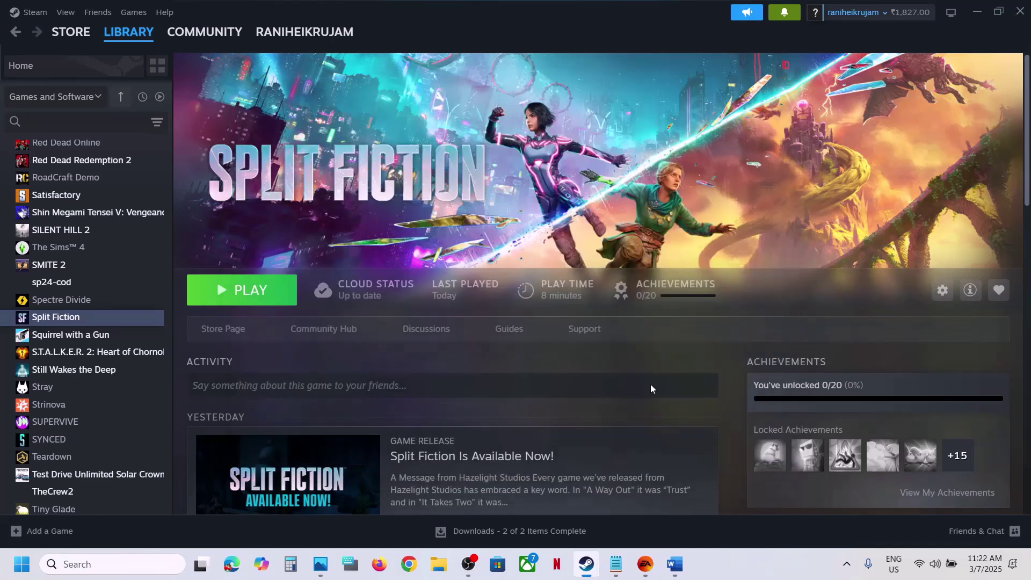
Step: Switch to the EA app and save -dx11 as the advanced launch option in The Sims 4's properties
click(646, 565)
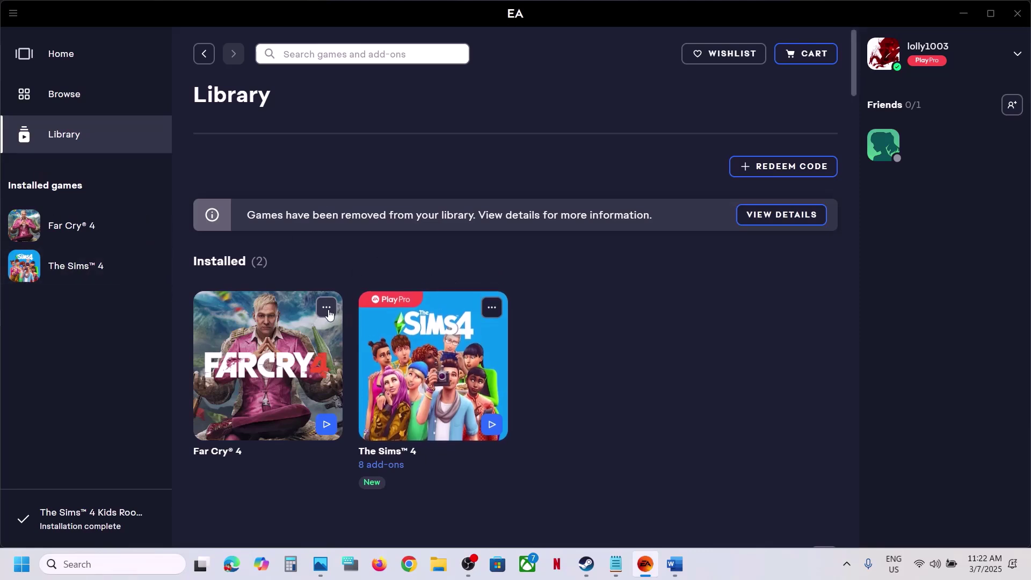
click(492, 302)
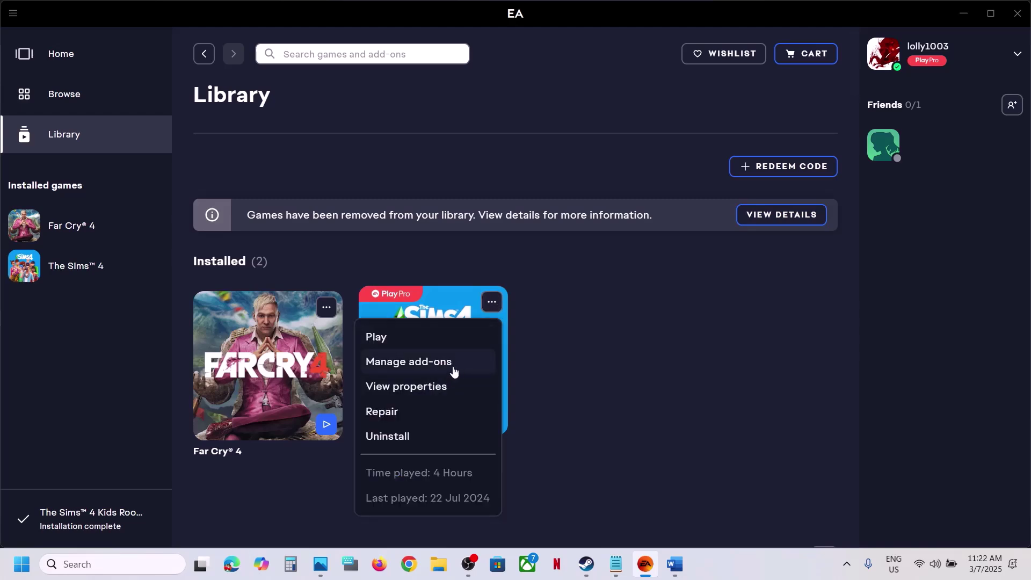
click(430, 387)
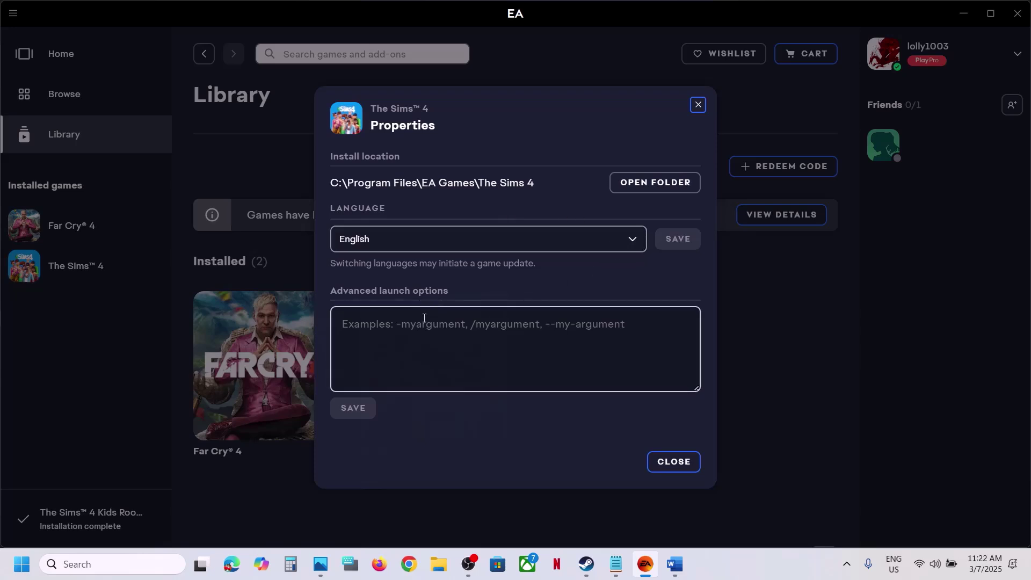
click(405, 327)
text(-dx11)
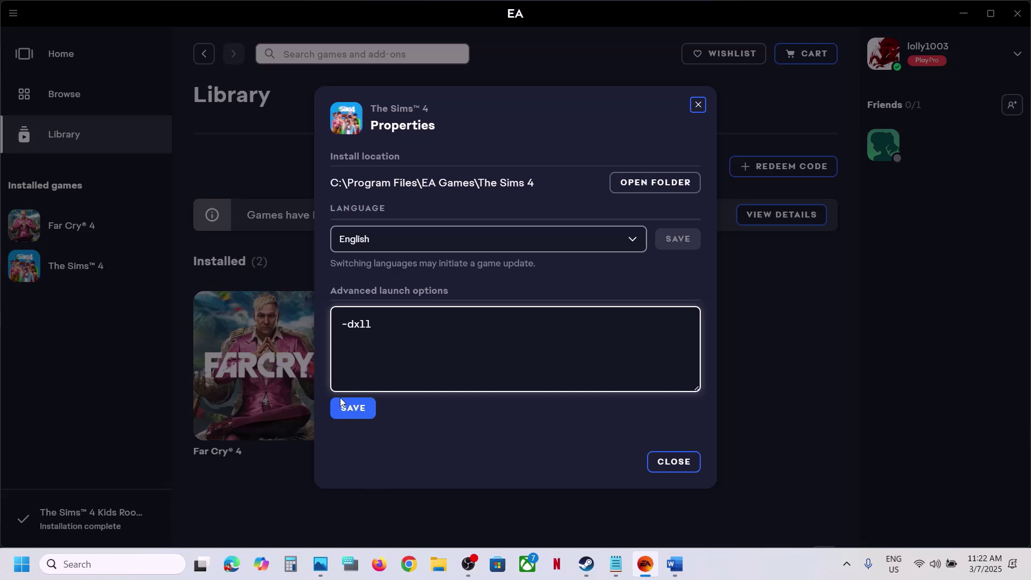
click(345, 409)
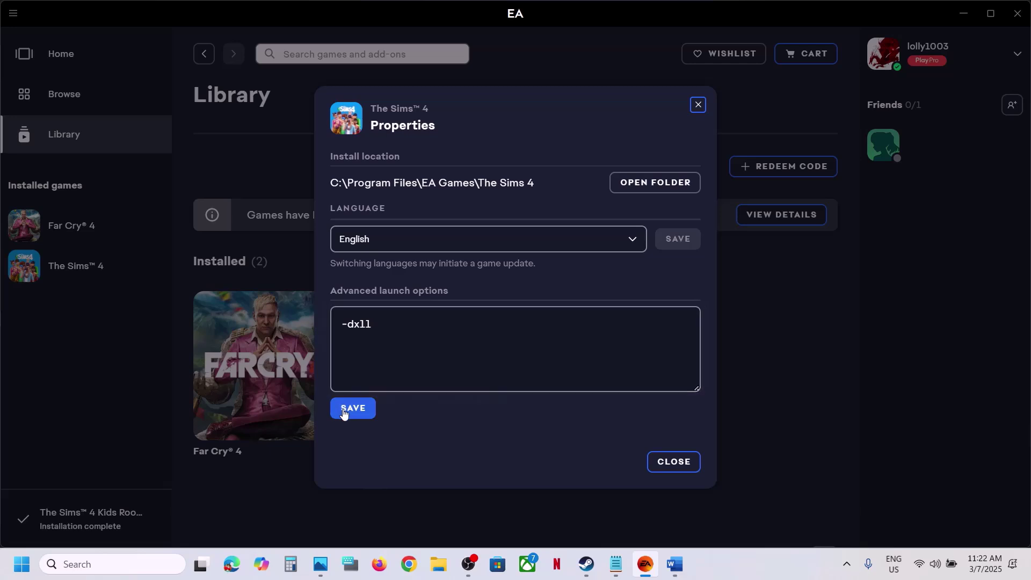
Step: Replace The Sims 4's advanced launch option with -dx12 and save it
drag(385, 324, 328, 325)
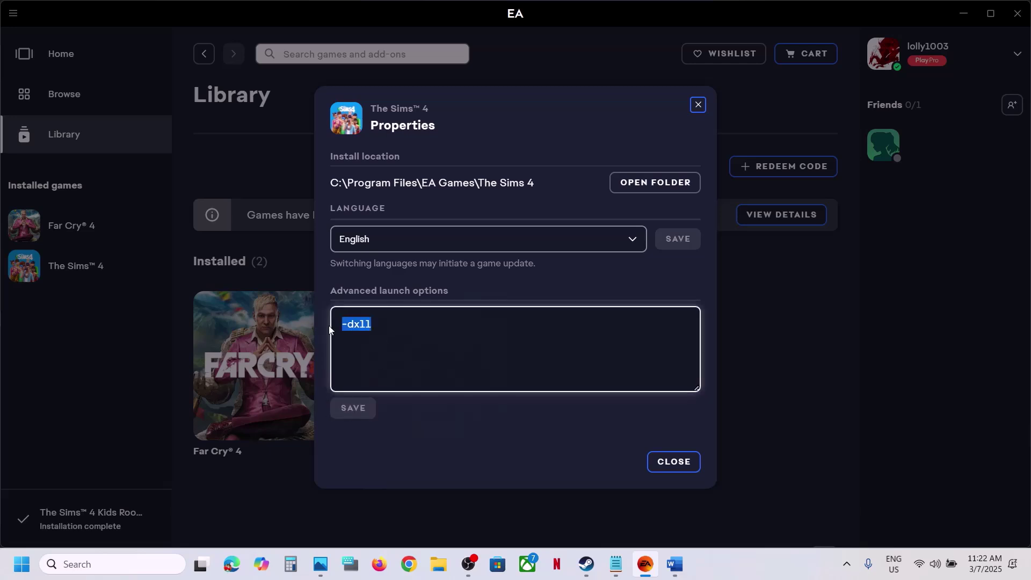
text(-)
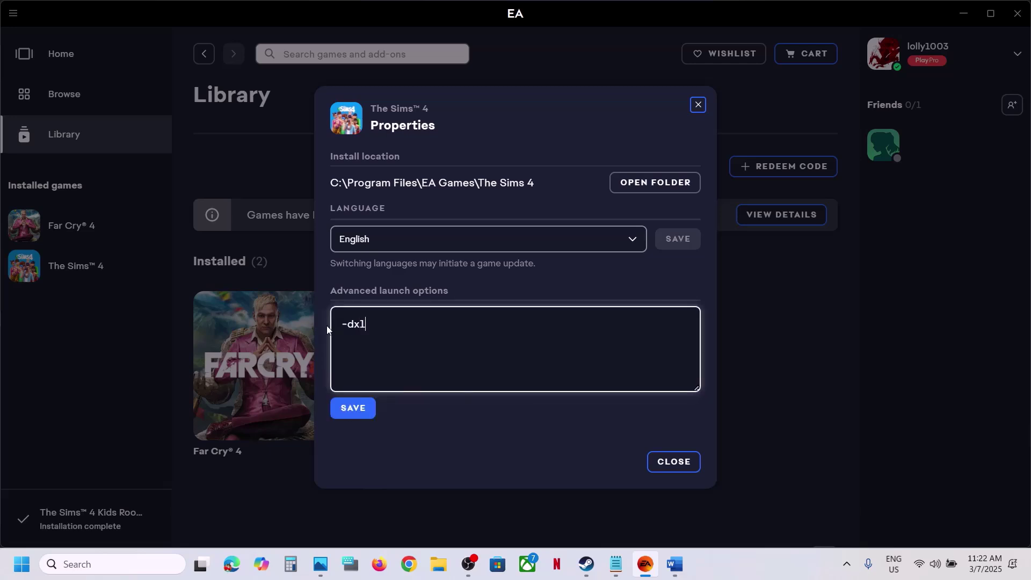
click(351, 409)
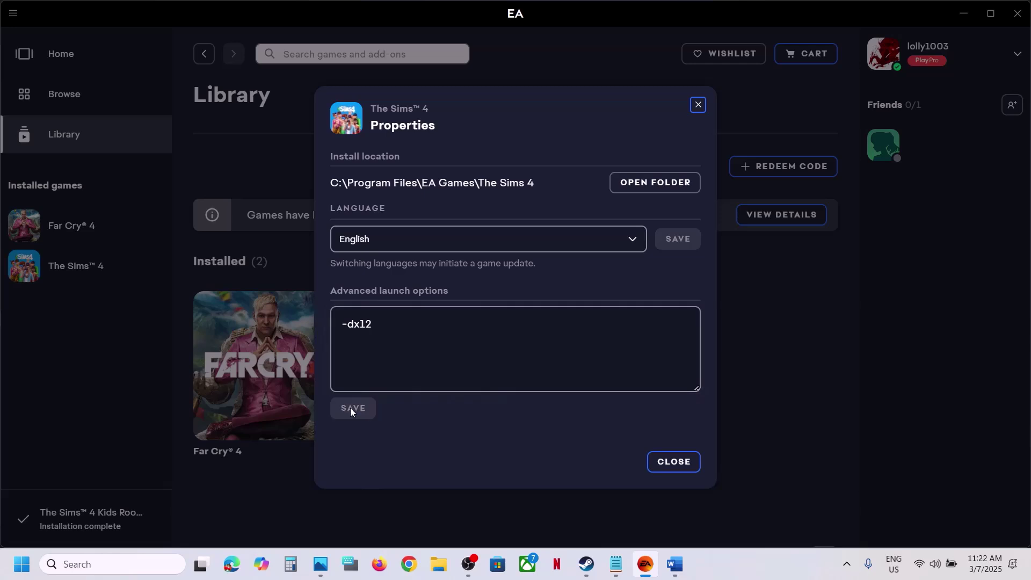
Step: Clear The Sims 4's advanced launch options, save the change and close the properties
click(403, 321)
drag(403, 321, 334, 322)
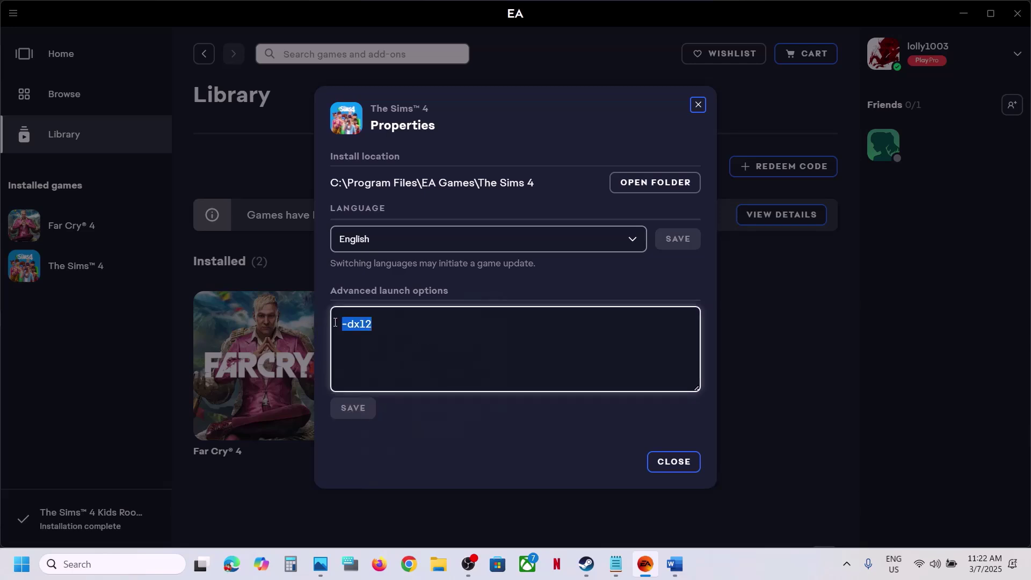
key(BackSpace)
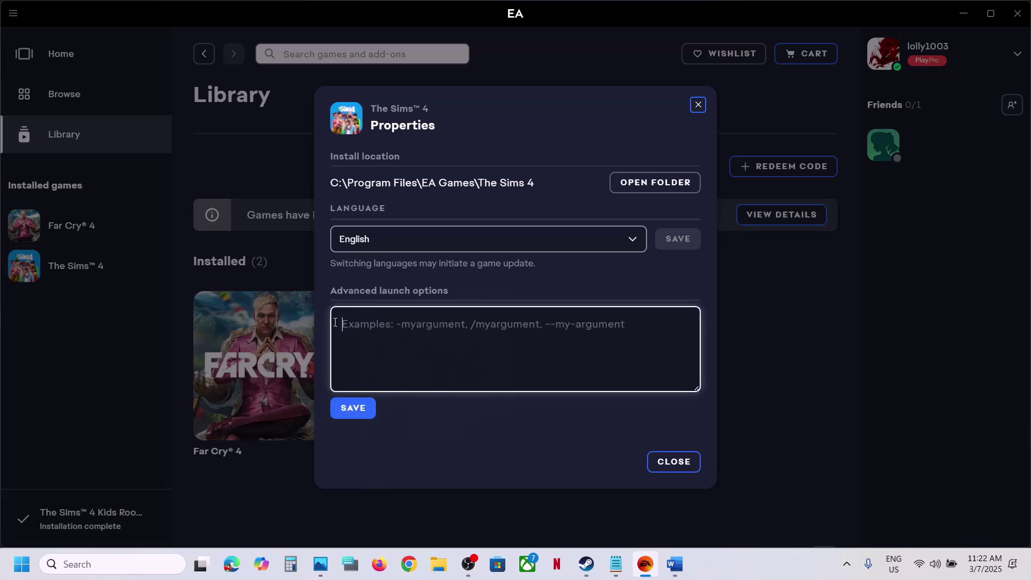
click(353, 412)
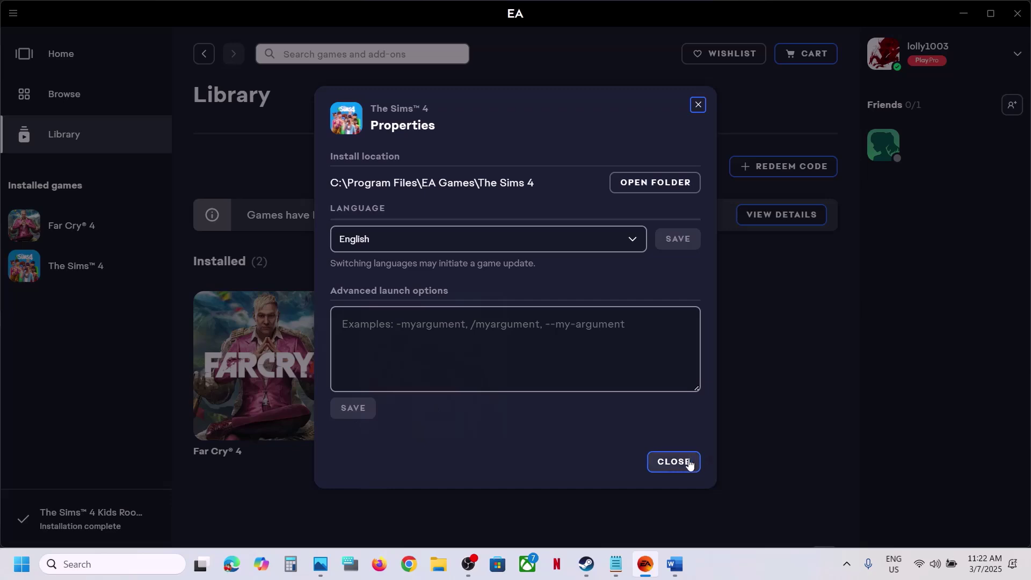
click(674, 462)
Step: Switch to the Word document and read Step 2 on a clean graphics driver installation with its NVIDIA and AMD links
click(675, 564)
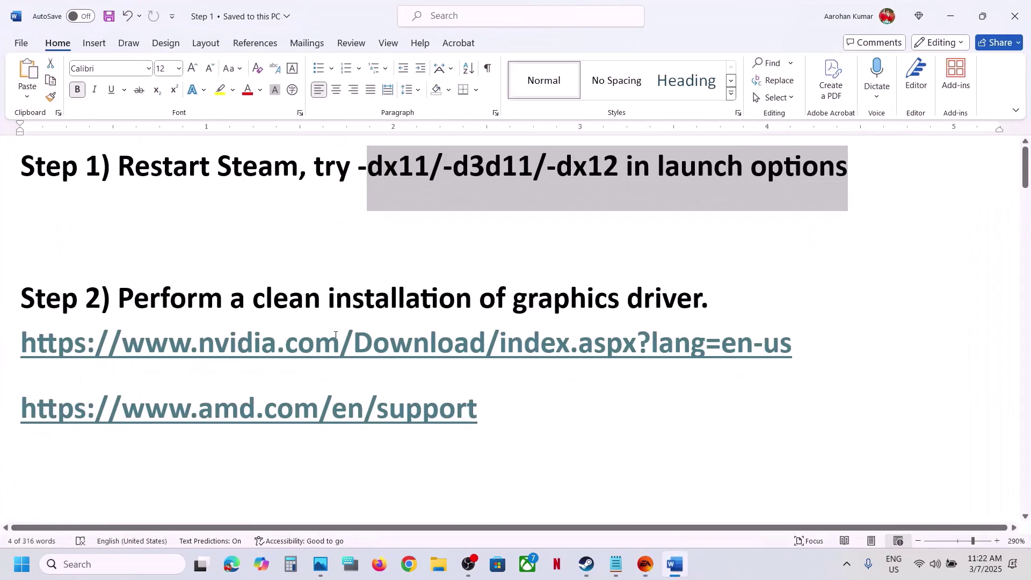
drag(124, 301, 736, 314)
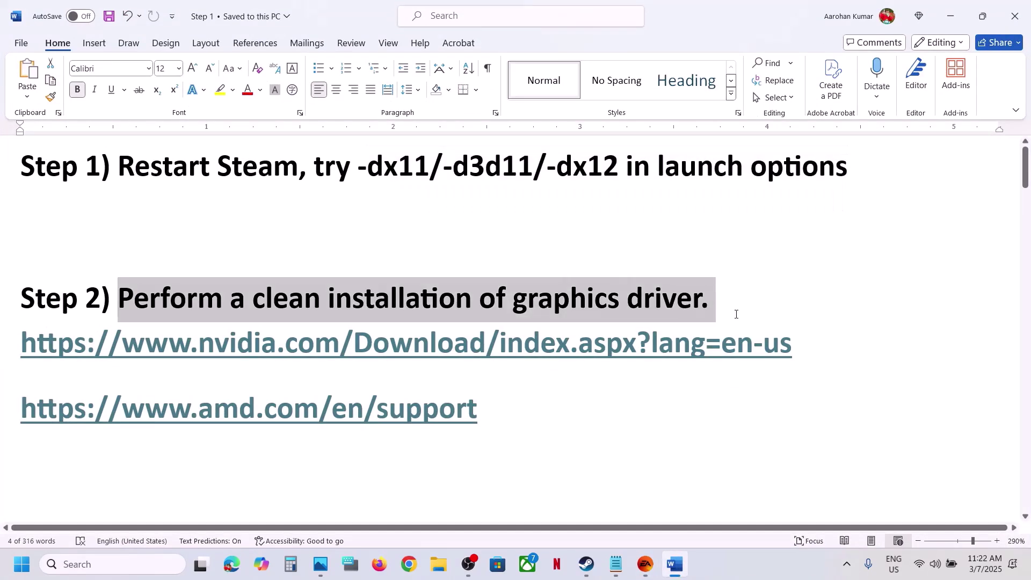
drag(130, 353, 688, 386)
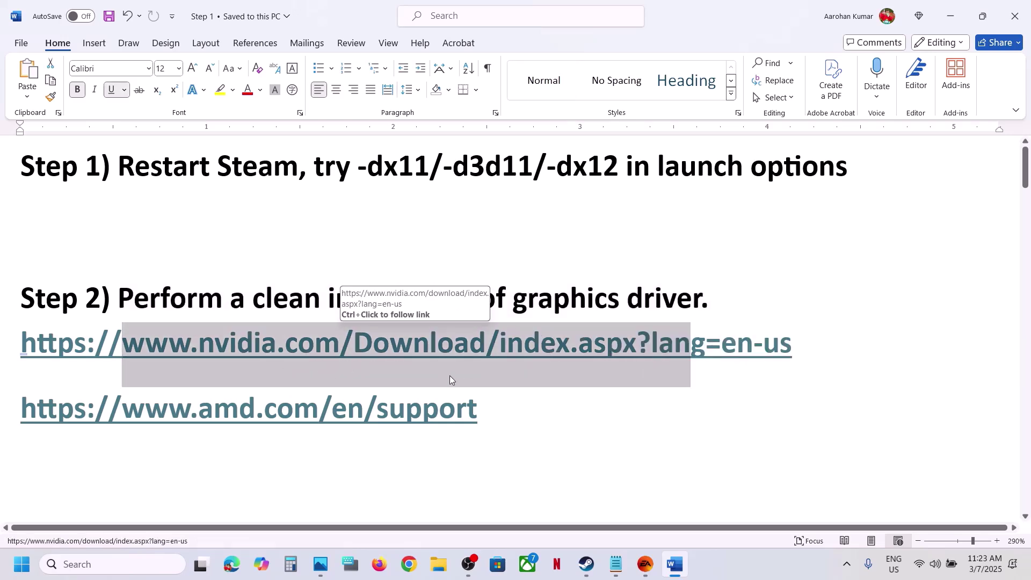
click(511, 403)
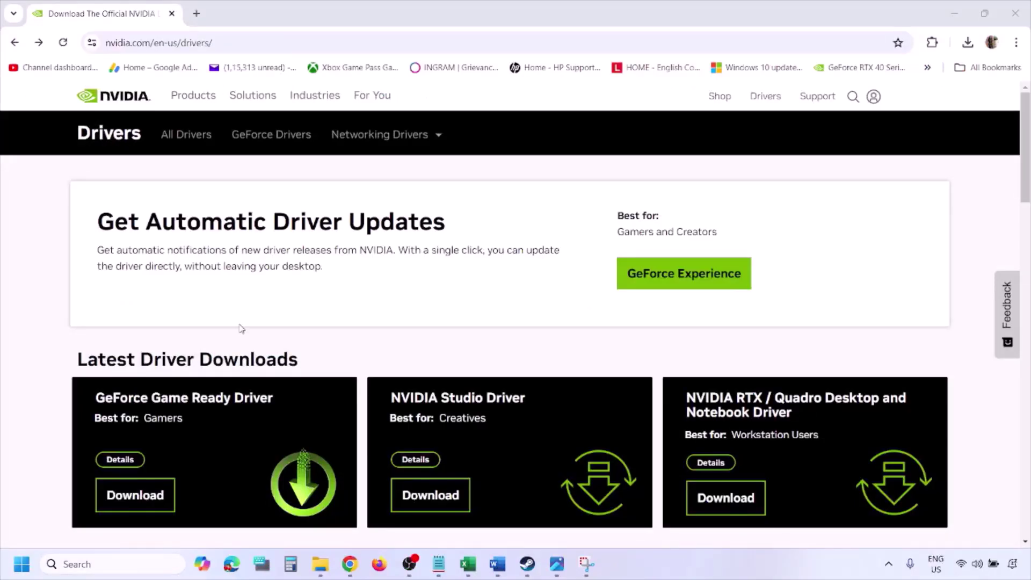
Step: Search NVIDIA's manual driver finder for the GeForce RTX 3050 Laptop GPU driver with Windows 11 and English (US)
scroll(240, 331, down, 7)
scroll(240, 329, down, 1)
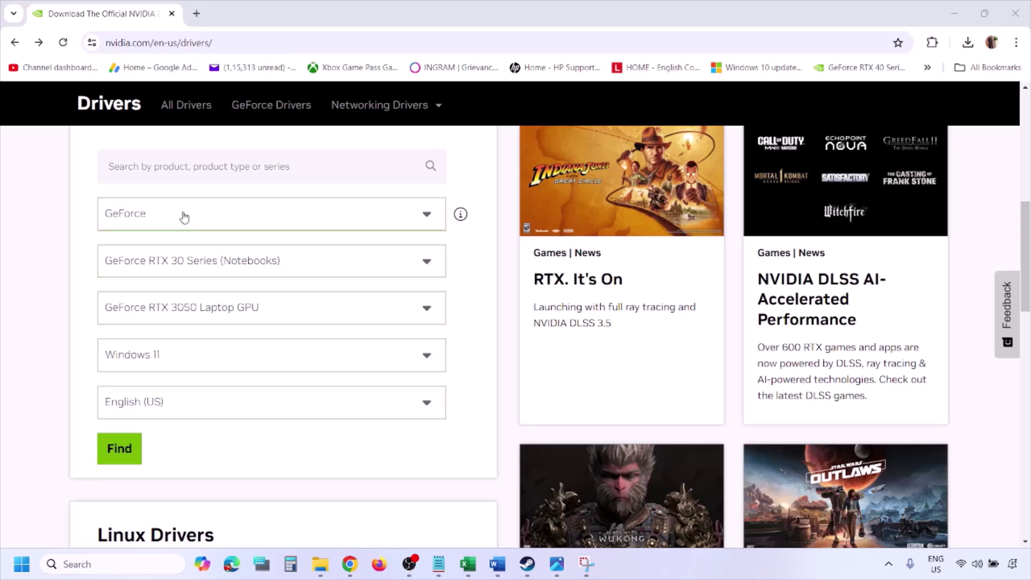
click(171, 359)
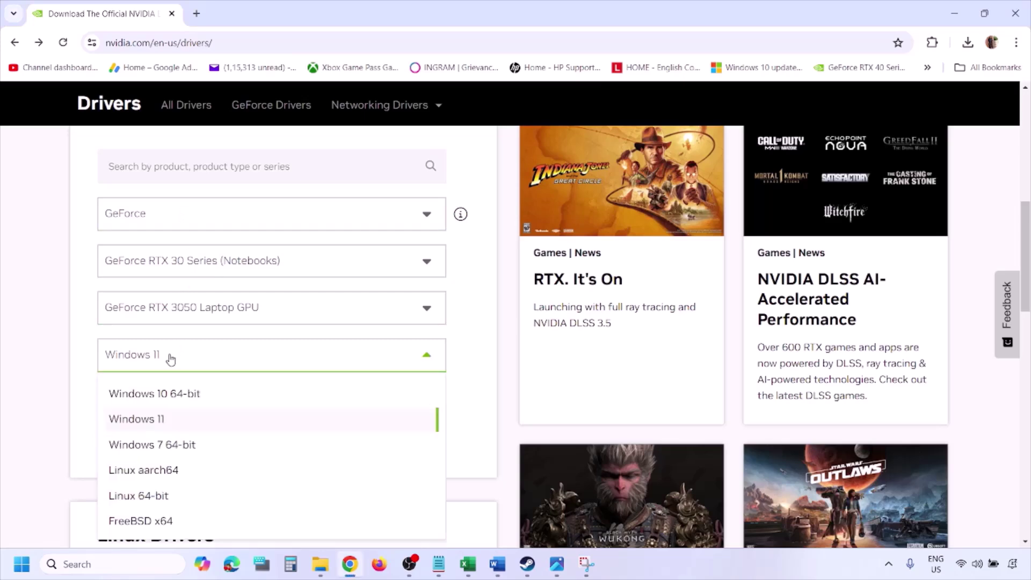
click(152, 422)
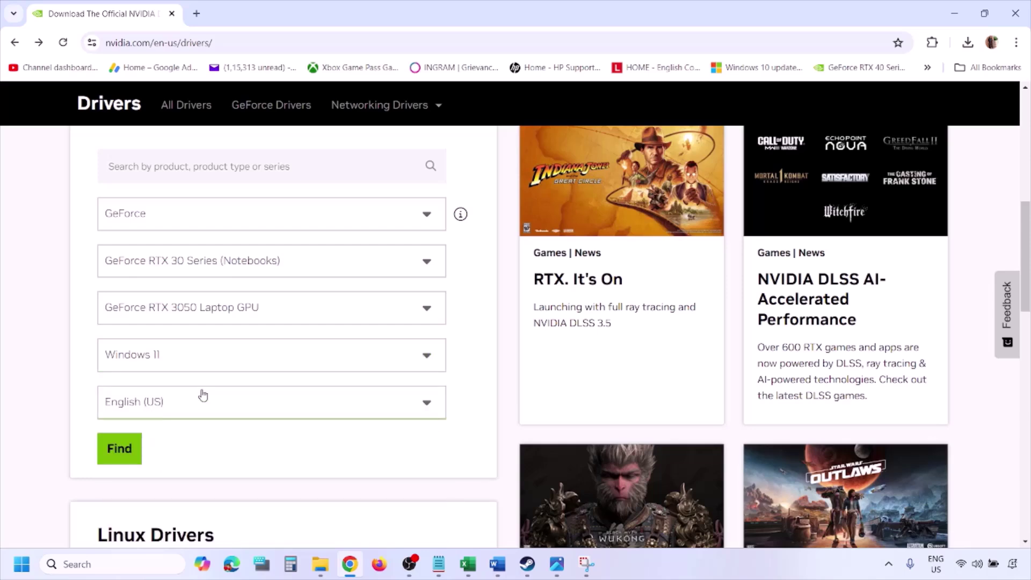
click(123, 452)
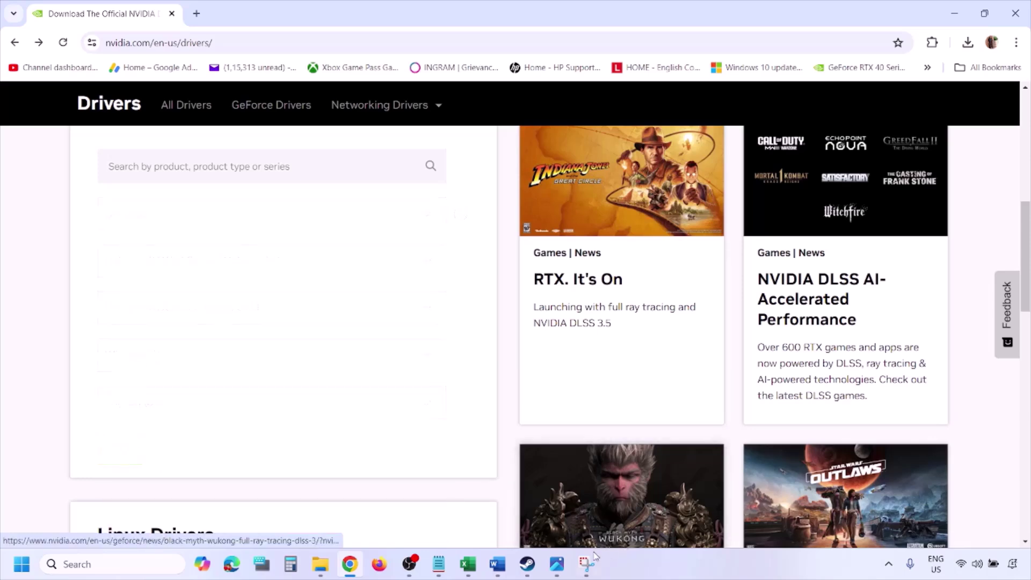
Step: Switch to the image viewer and go through the driver download and NVIDIA Installer screenshots from 1.png to 5.png
click(557, 570)
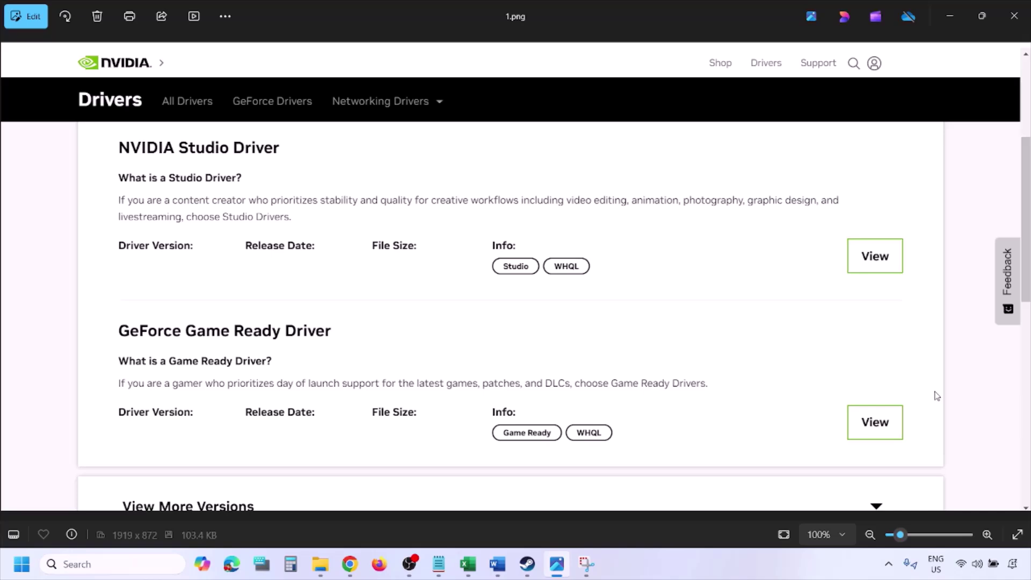
key(Right)
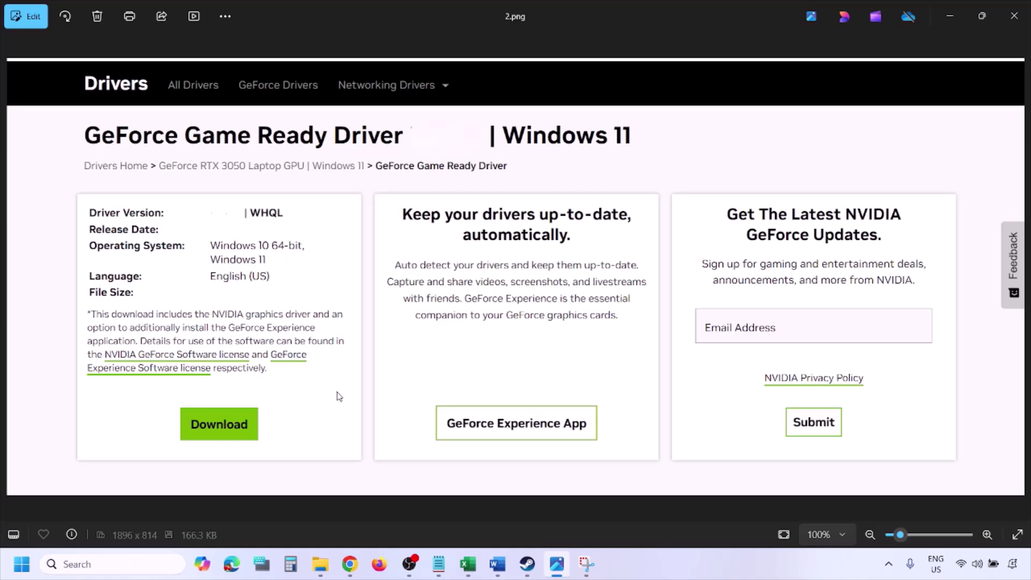
key(Right)
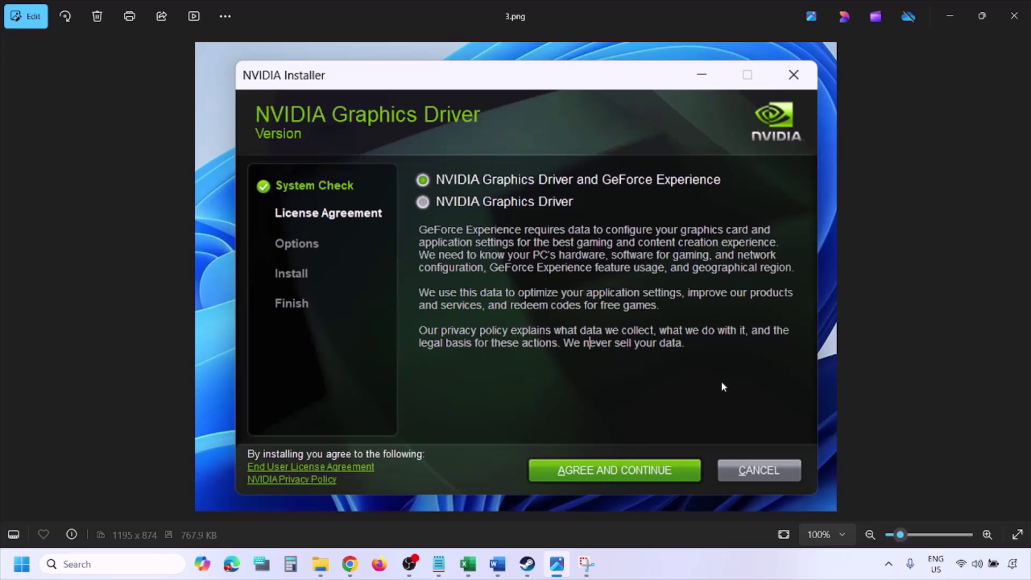
key(Right)
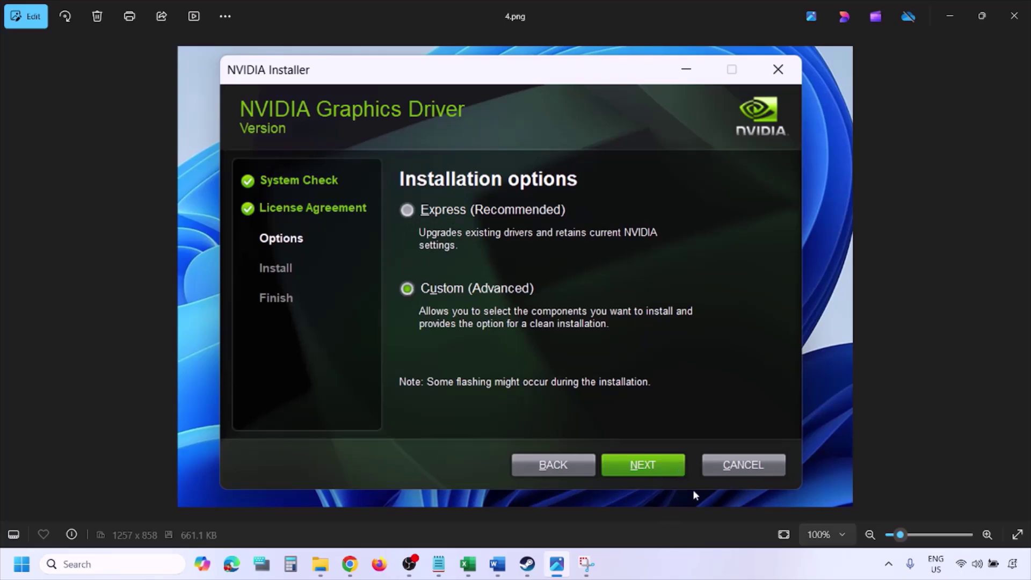
key(Right)
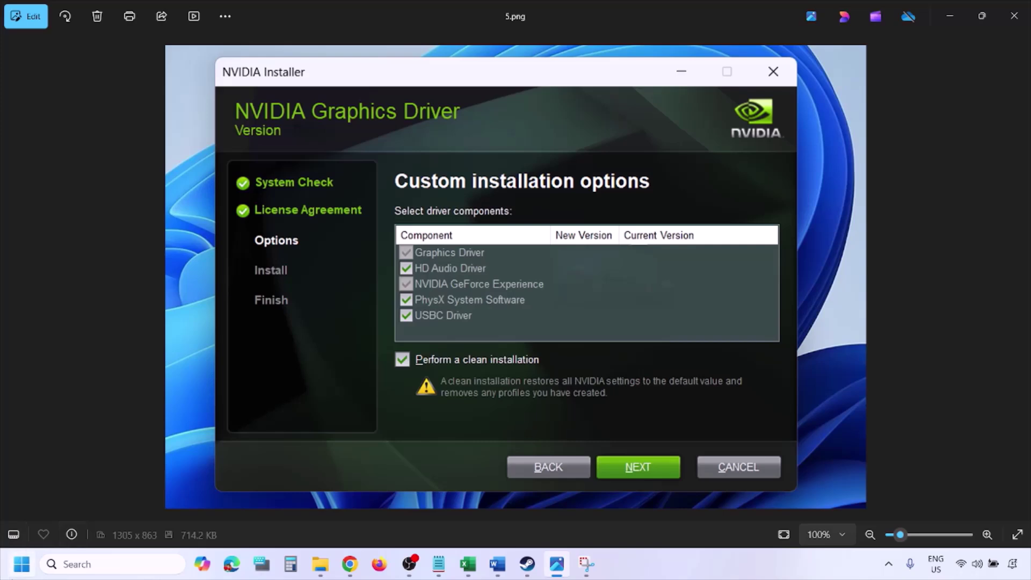
click(21, 564)
click(396, 523)
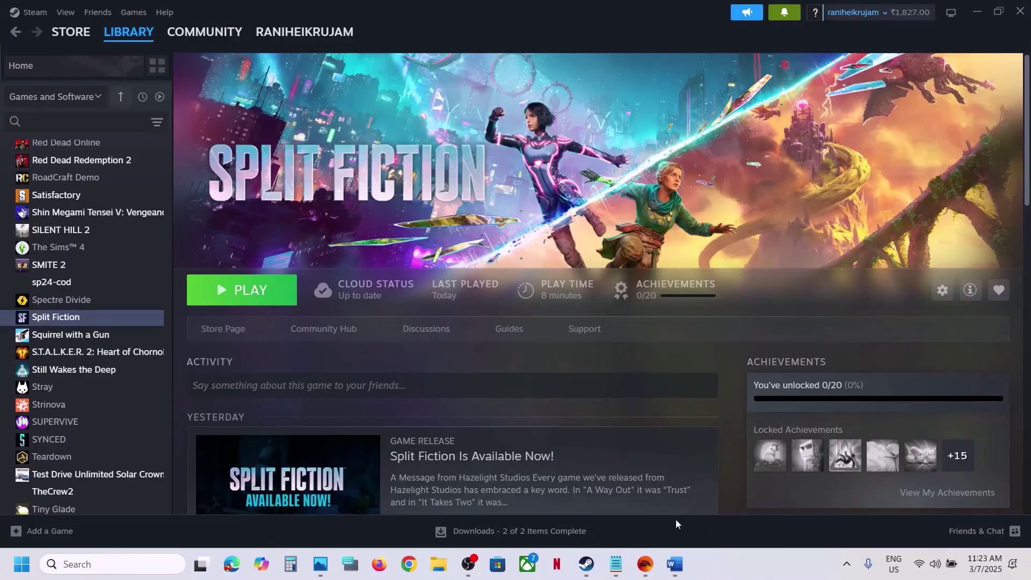
Step: Switch to the Word document and read the AMD support link and Step 3 on running the game on the dedicated graphics card
click(674, 564)
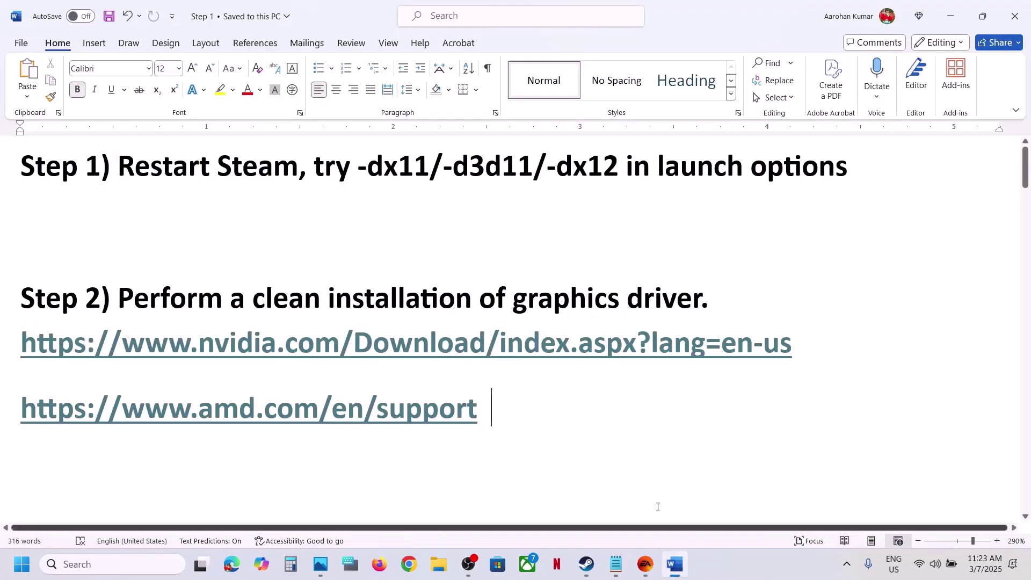
drag(106, 404, 445, 422)
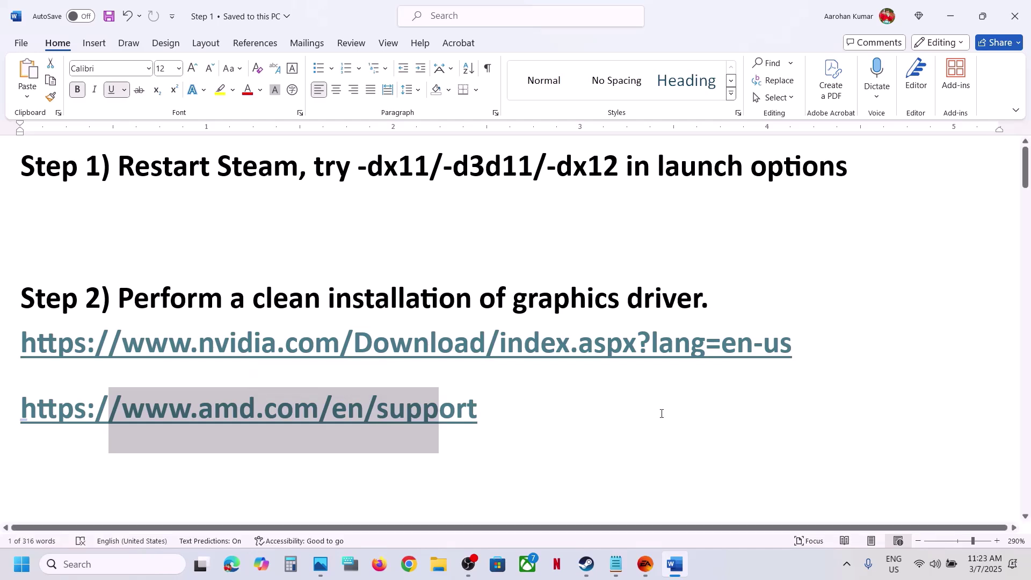
click(632, 413)
scroll(632, 414, down, 3)
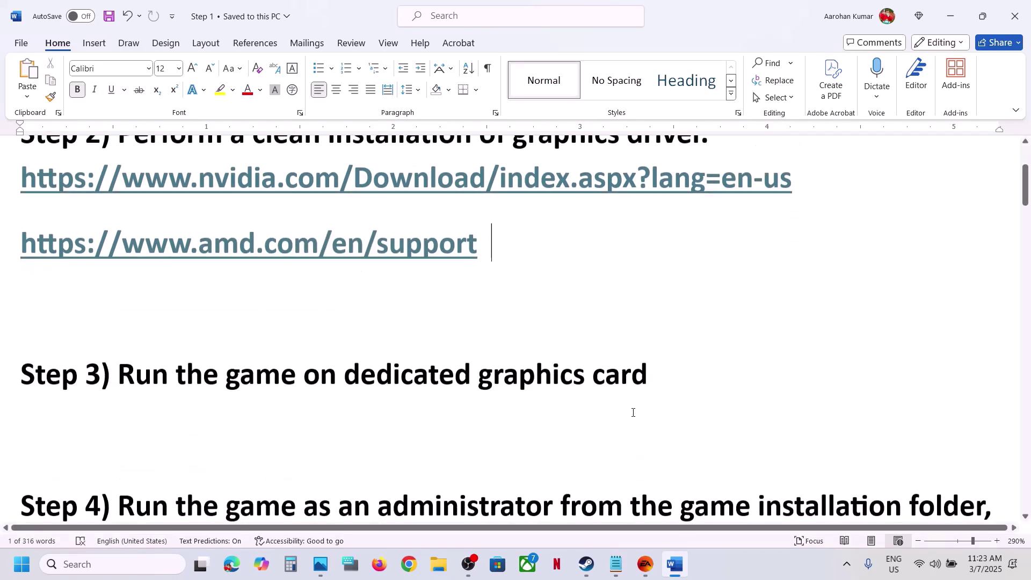
scroll(529, 398, up, 1)
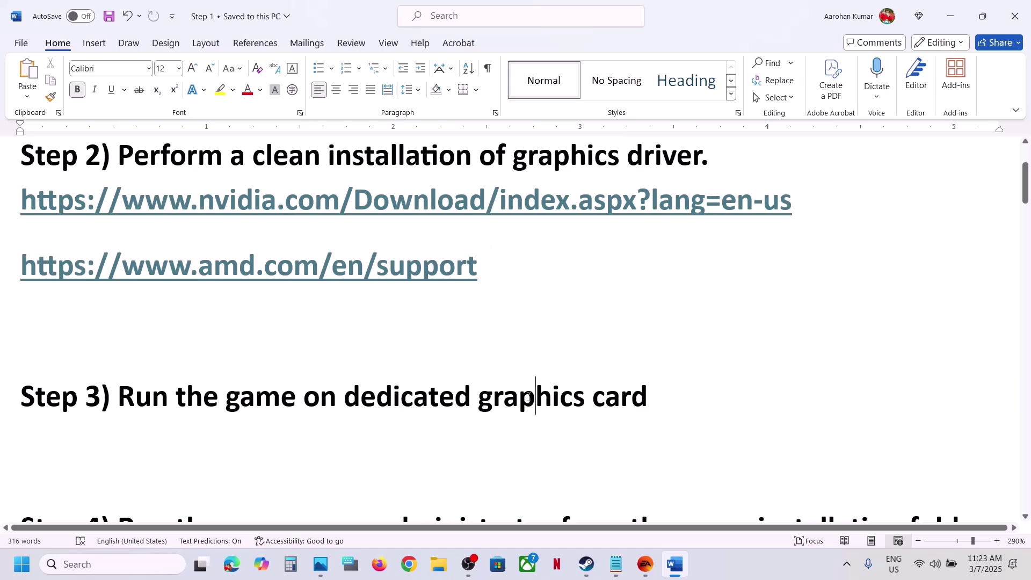
Step: Copy the word "graphics" from Step 3, search Windows for it and open Graphics settings
double_click(529, 398)
key(ctrl+c)
click(110, 570)
key(ctrl+v)
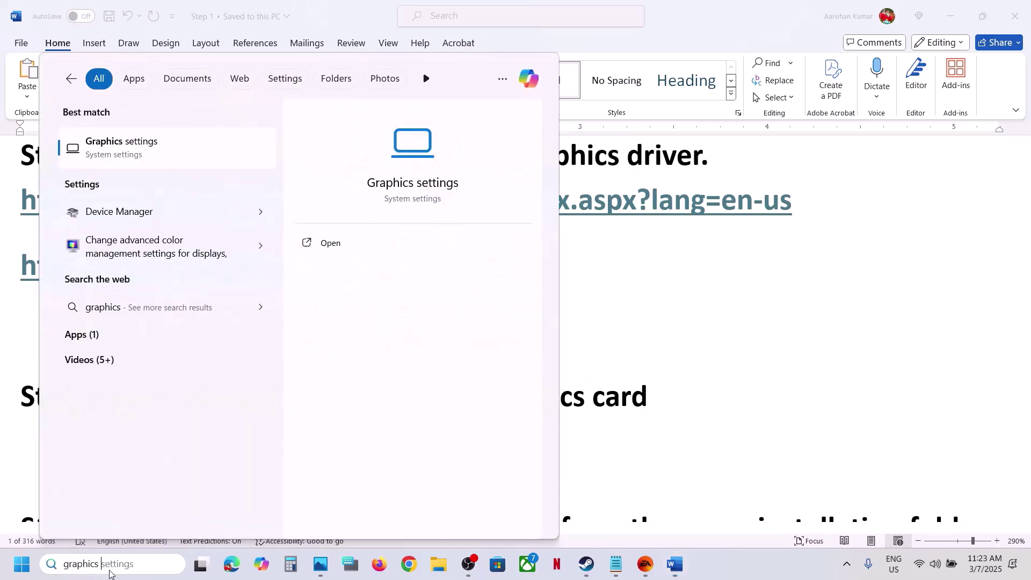
click(146, 156)
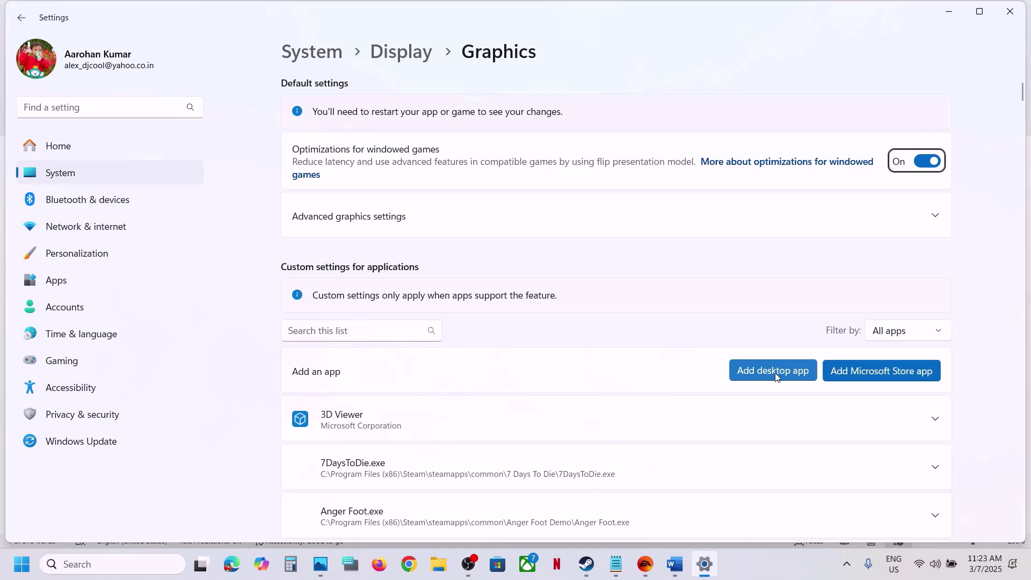
Step: Start adding a desktop app to the custom graphics settings and browse to the OS (C:) drive
click(775, 373)
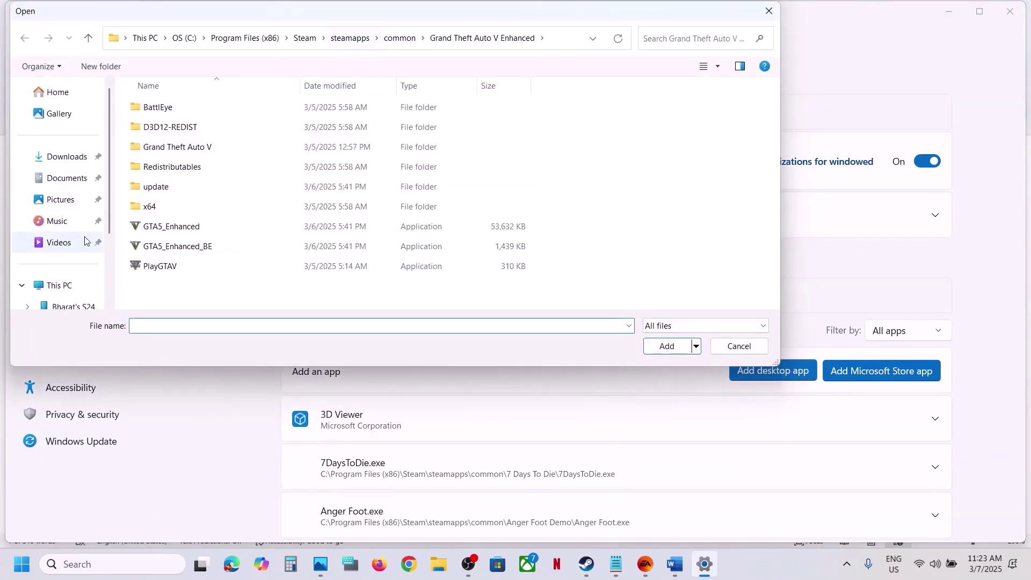
click(62, 285)
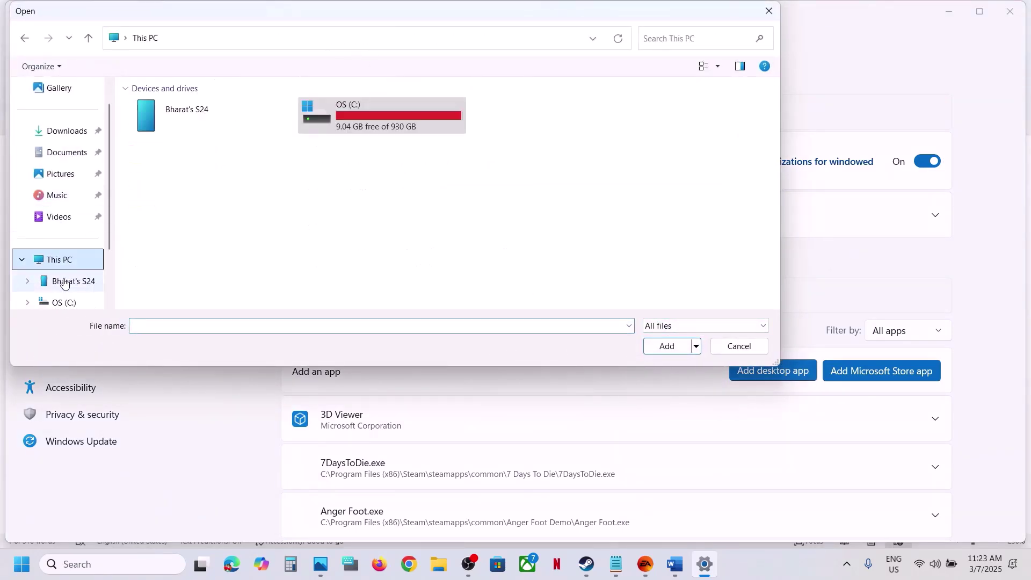
double_click(357, 138)
scroll(262, 214, down, 2)
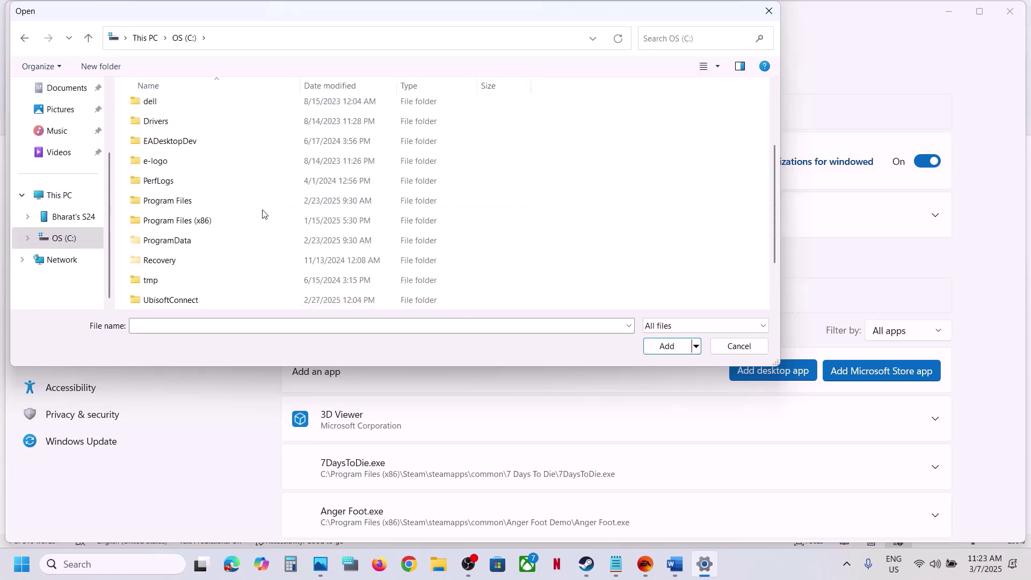
Step: Check the Program Files\EA Games folder for the game and return to the root of the C: drive
click(183, 201)
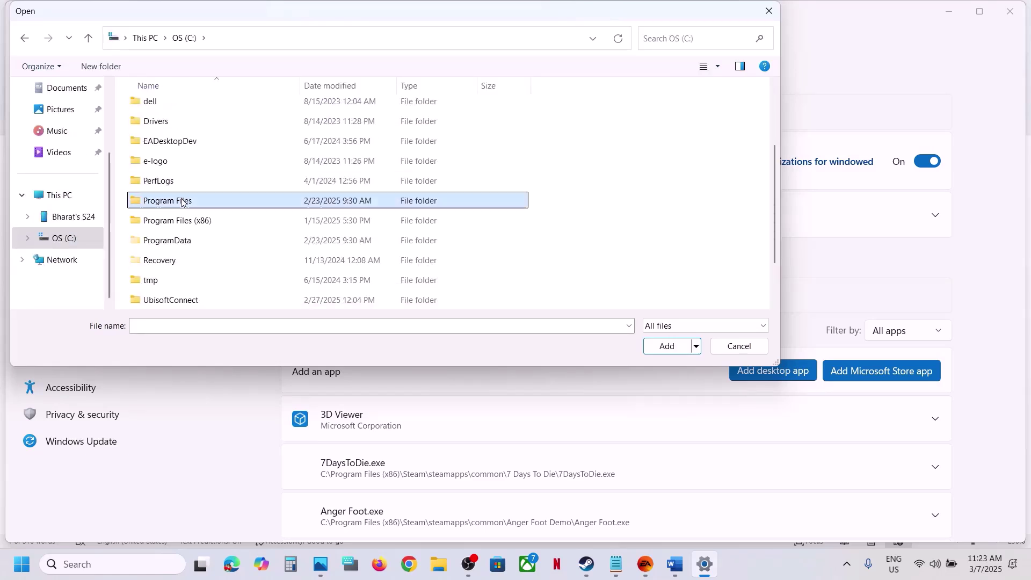
double_click(181, 201)
scroll(184, 203, down, 3)
click(178, 185)
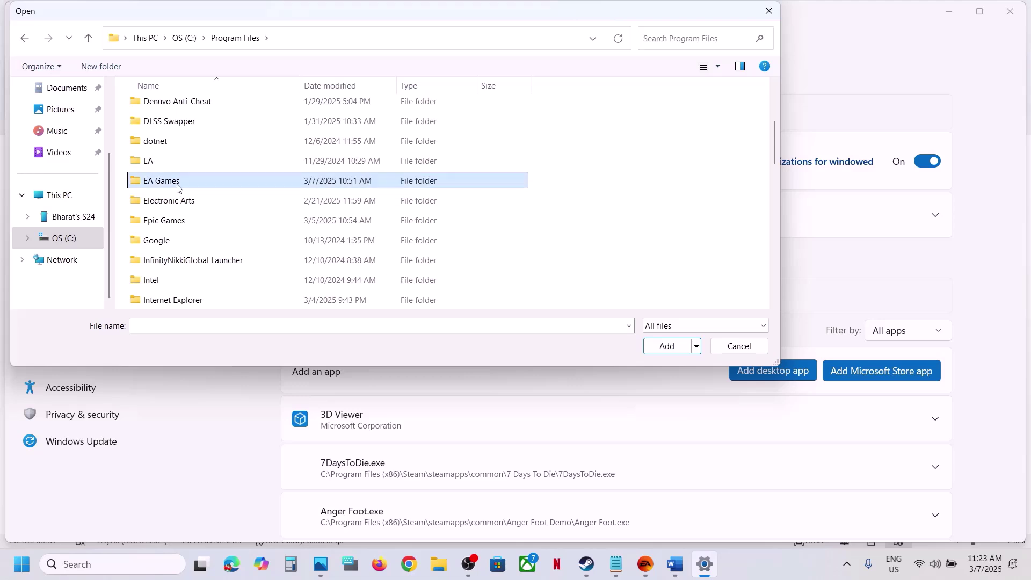
double_click(178, 185)
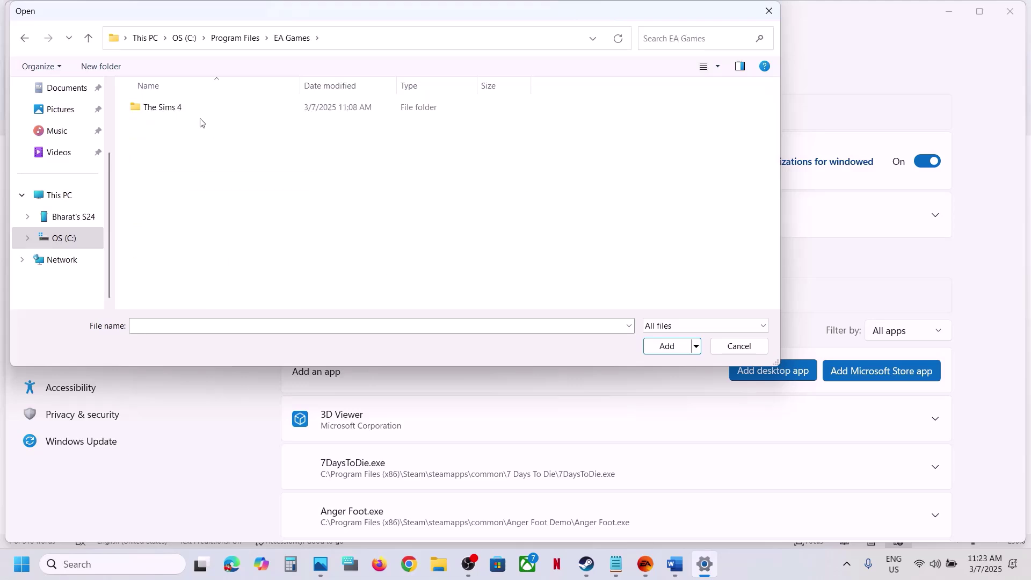
click(89, 42)
click(89, 42)
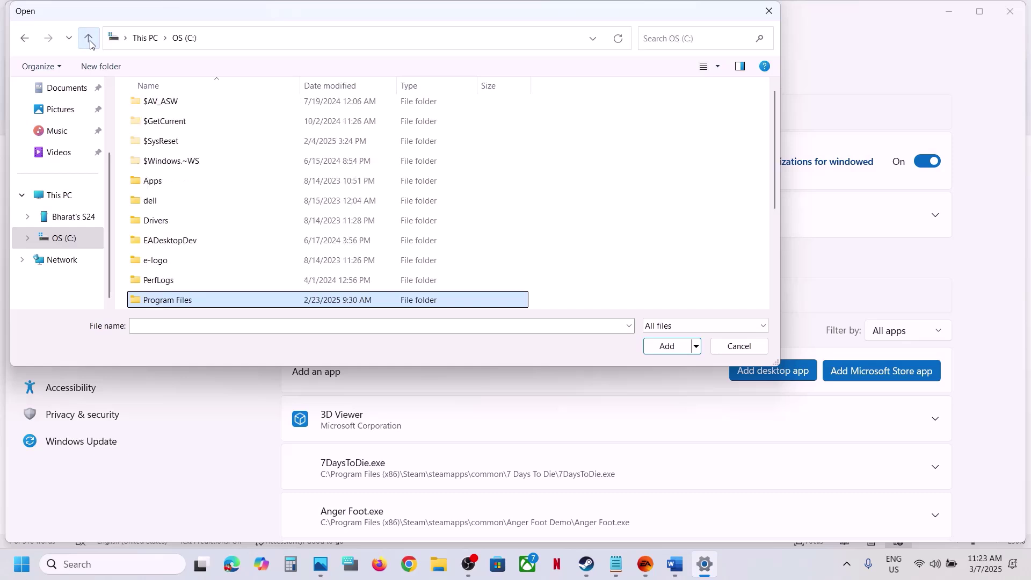
Step: Browse to Program Files (x86)\Steam\steamapps\common\Split Fiction in the file selection dialog
scroll(235, 267, down, 2)
double_click(204, 201)
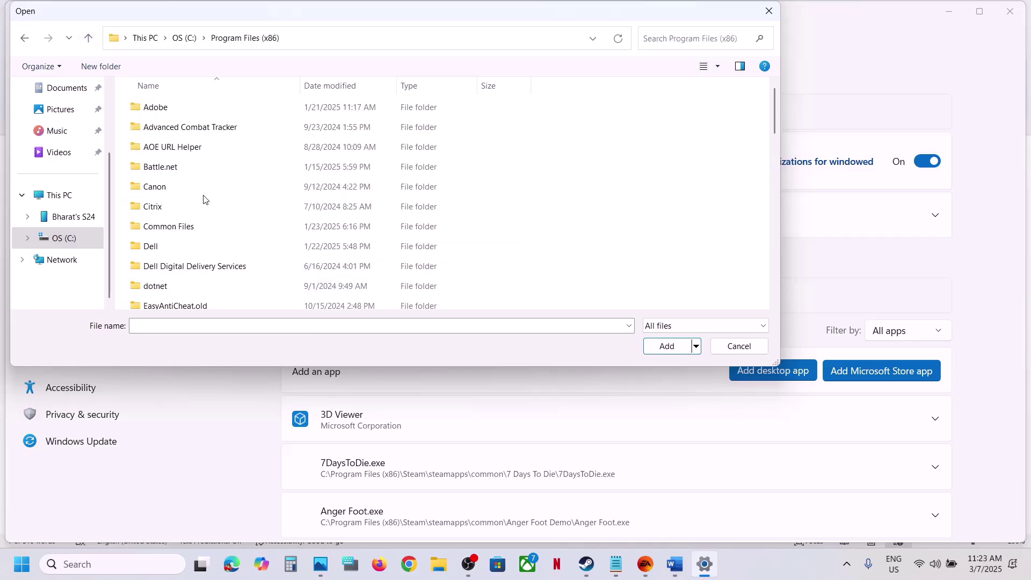
scroll(262, 213, down, 4)
scroll(253, 217, down, 5)
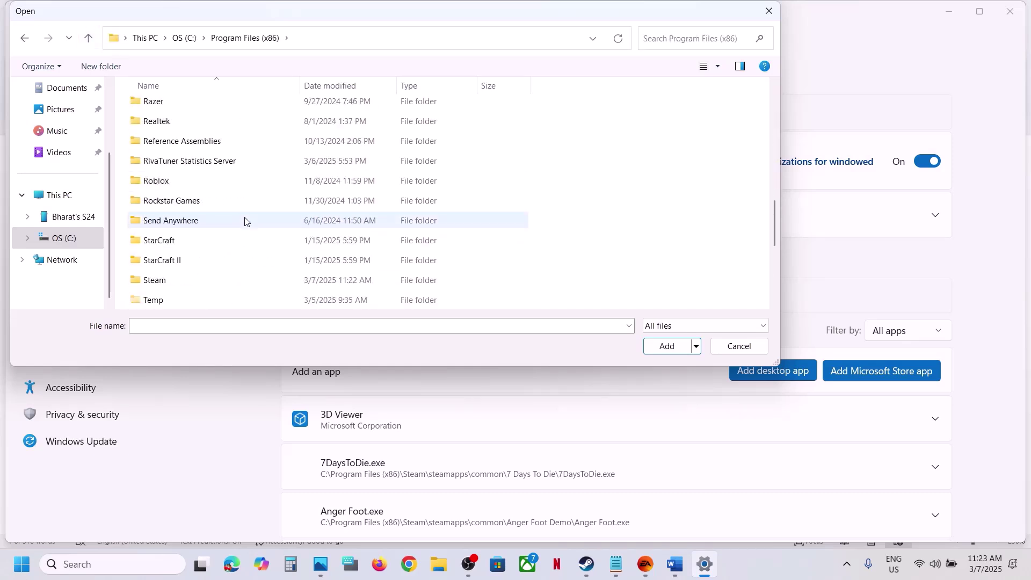
double_click(158, 277)
scroll(156, 283, down, 4)
double_click(188, 203)
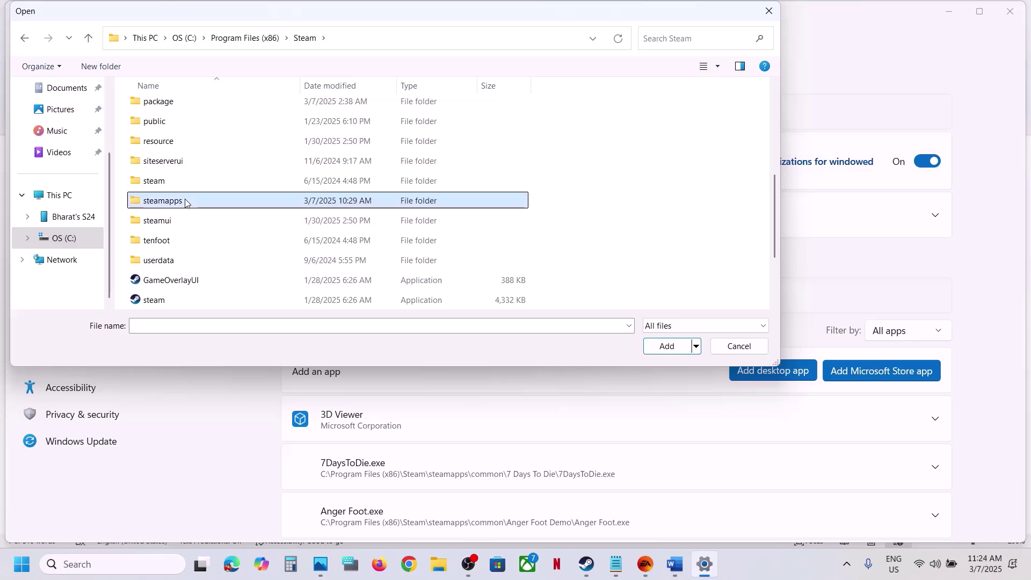
double_click(166, 108)
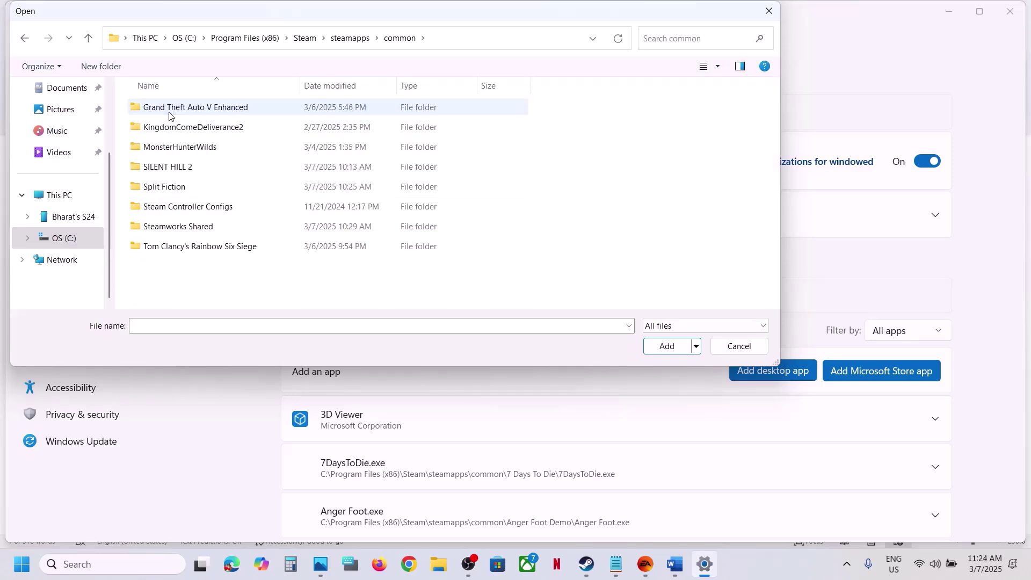
double_click(193, 185)
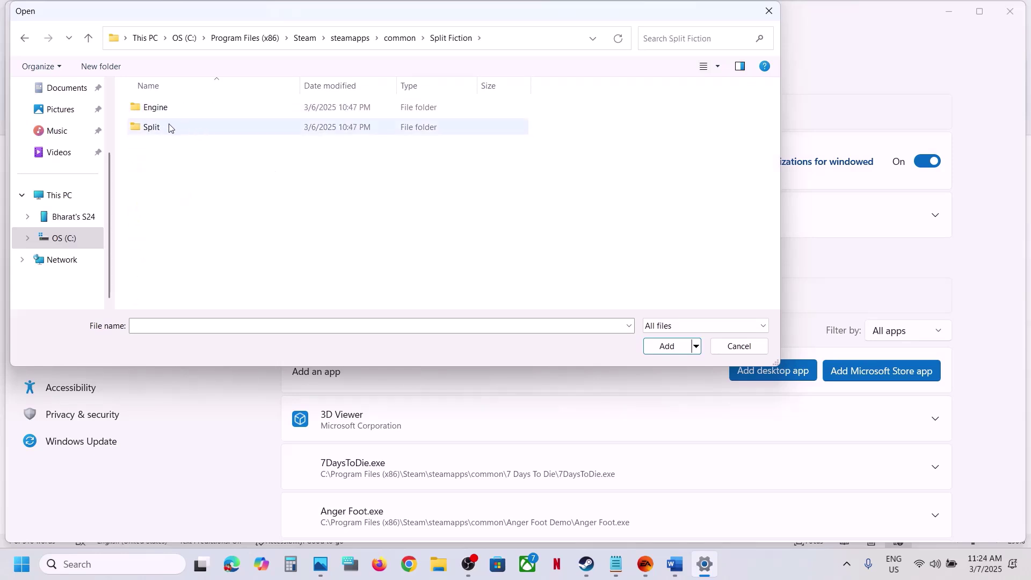
Step: Add the SplitFiction application from the Split\Binaries\Win64 folder to the graphics settings list
click(166, 127)
double_click(165, 126)
double_click(167, 107)
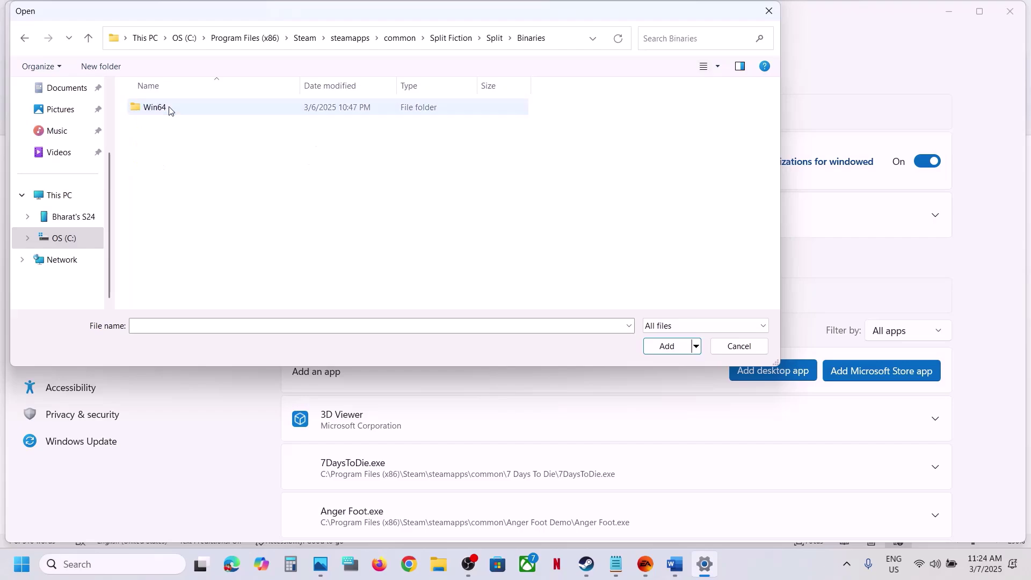
click(169, 108)
double_click(170, 108)
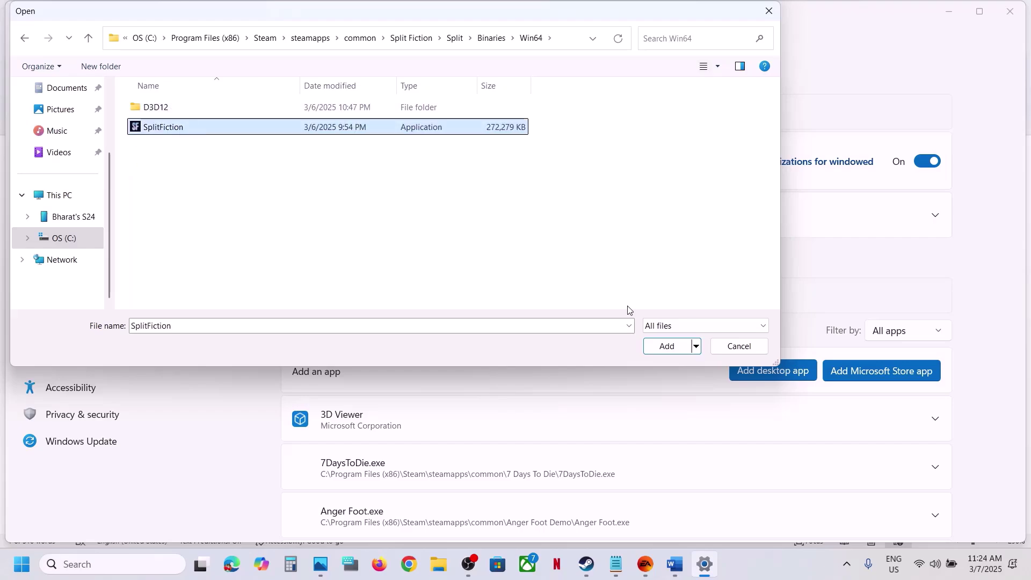
click(667, 346)
Step: Set Split Fiction's GPU preference to High Performance (NVIDIA GeForce RTX 3050 Laptop GPU) and close Settings
scroll(465, 422, down, 10)
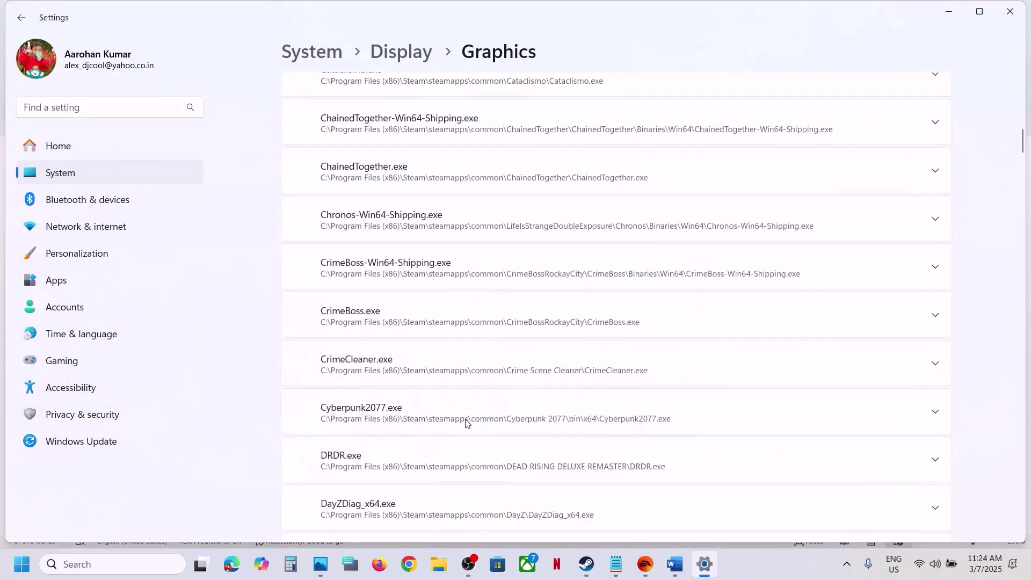
scroll(465, 423, down, 20)
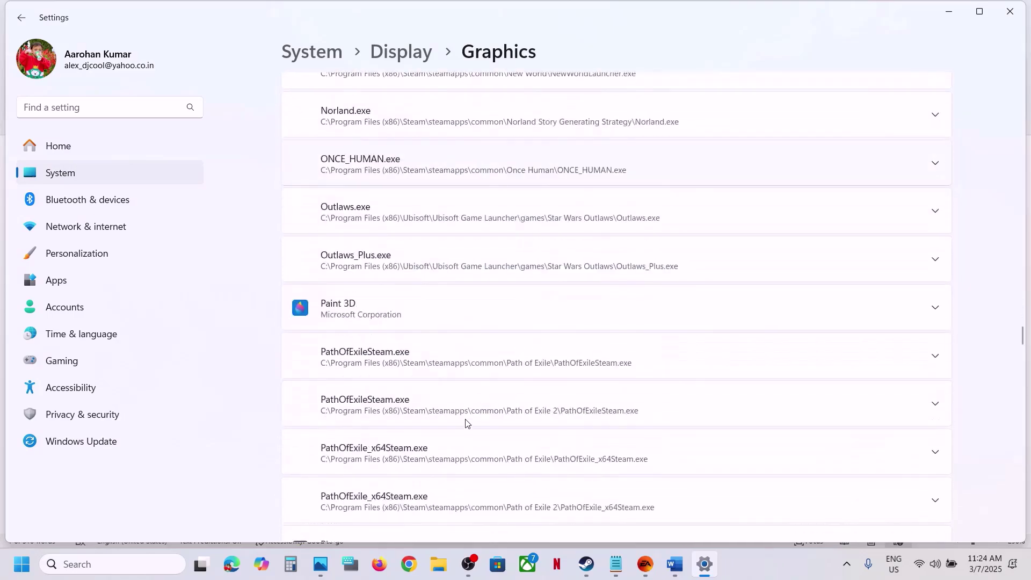
scroll(465, 423, down, 20)
scroll(465, 423, up, 7)
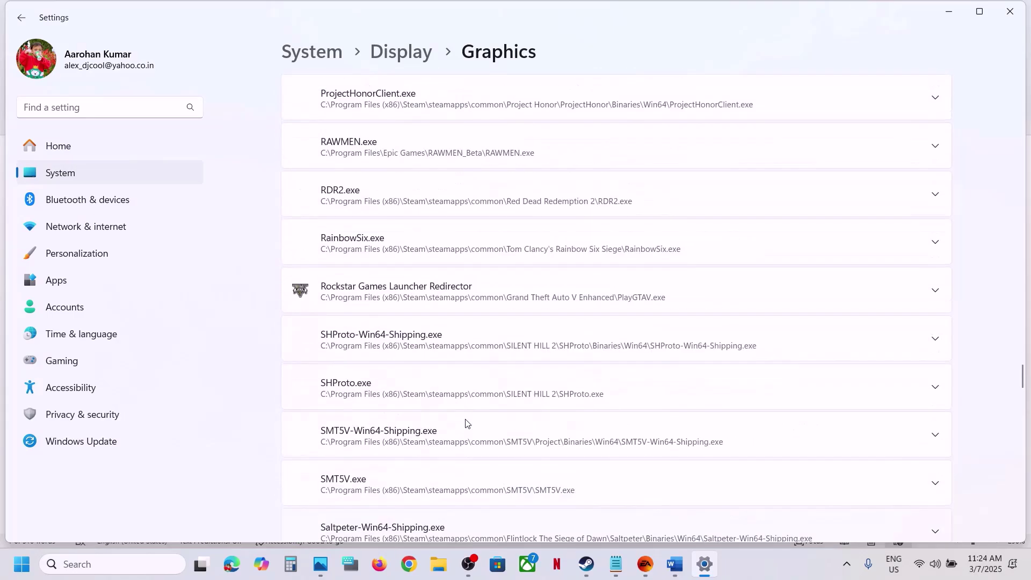
scroll(466, 423, up, 2)
scroll(465, 423, down, 15)
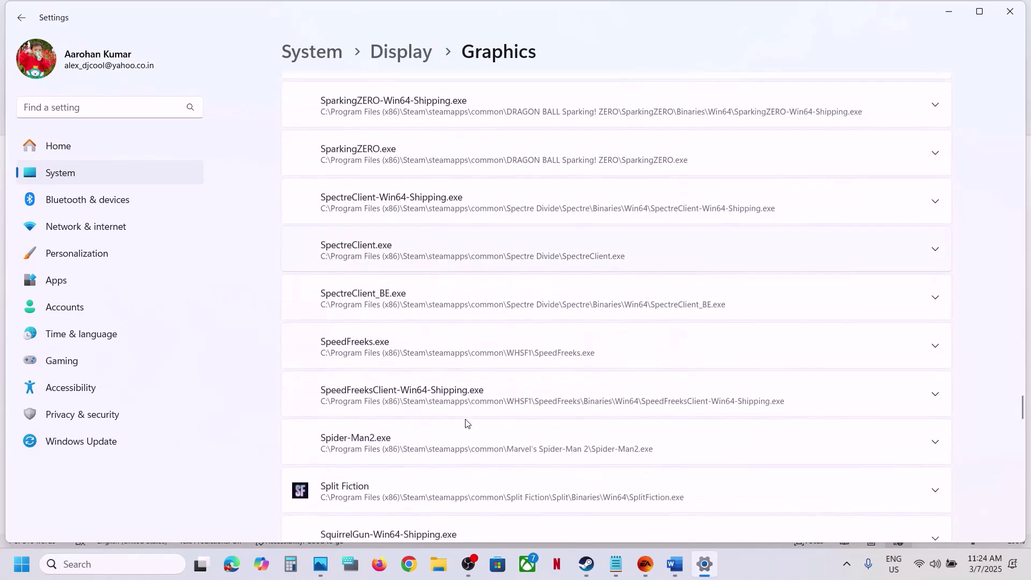
scroll(466, 423, down, 3)
click(436, 374)
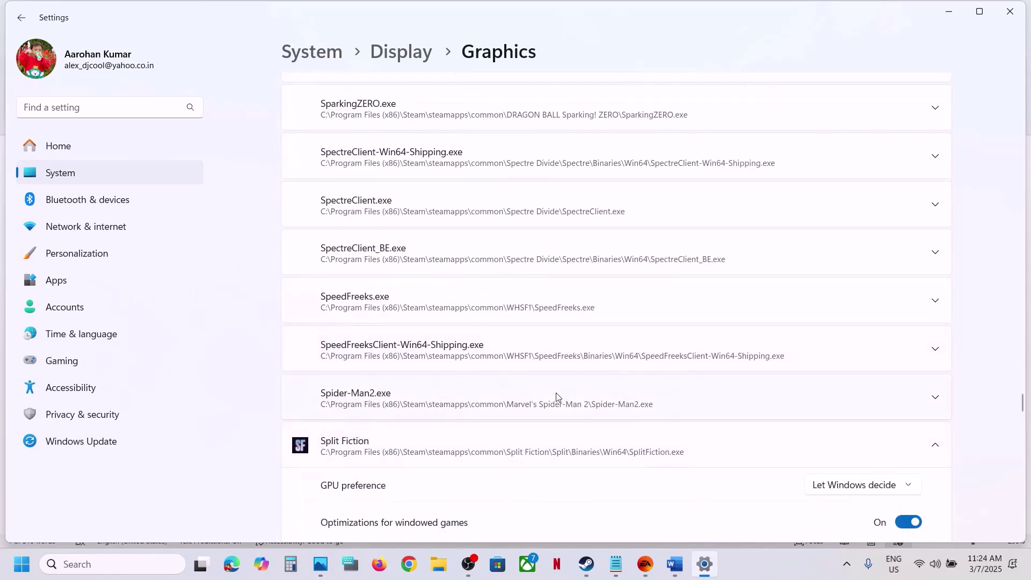
scroll(360, 312, down, 3)
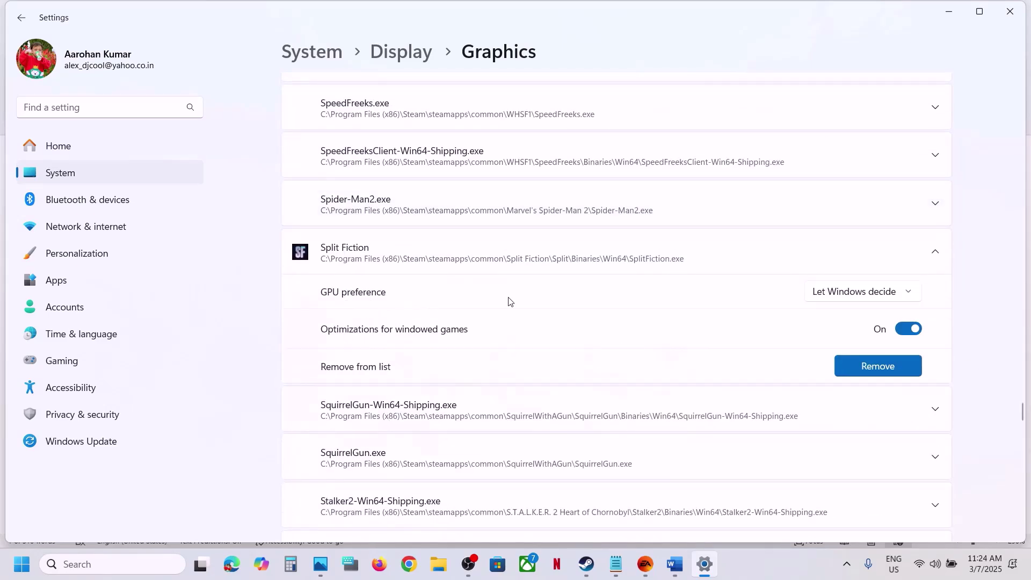
click(866, 293)
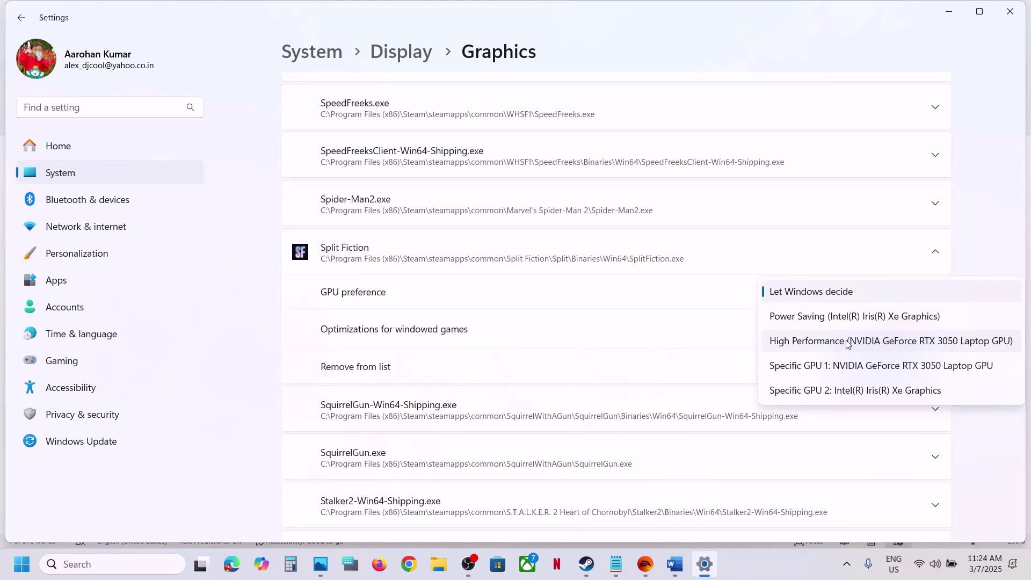
click(885, 342)
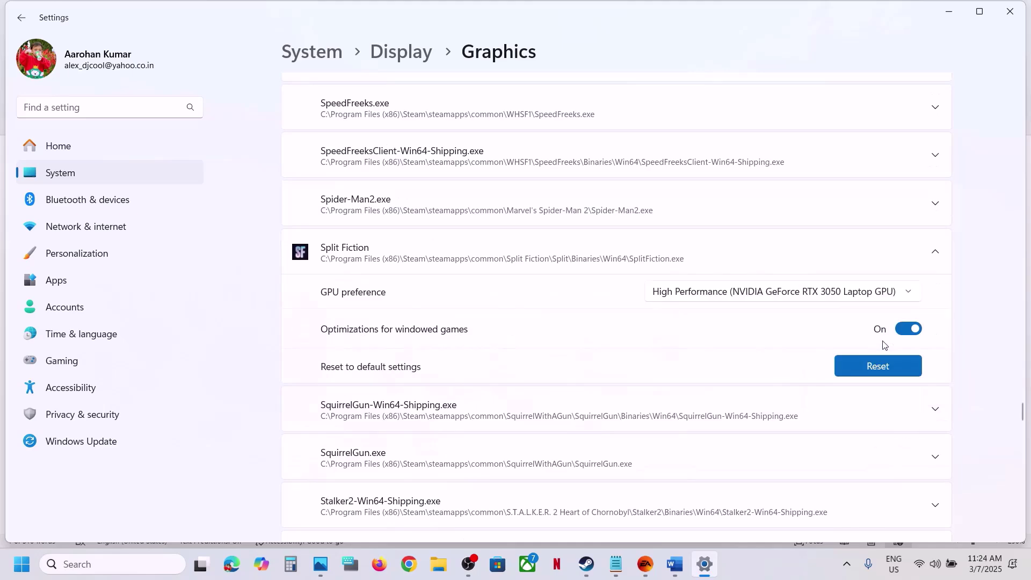
click(1015, 18)
Step: Read Step 4 on running the game as administrator, and switch to Steam to browse Split Fiction's local files
scroll(405, 379, down, 3)
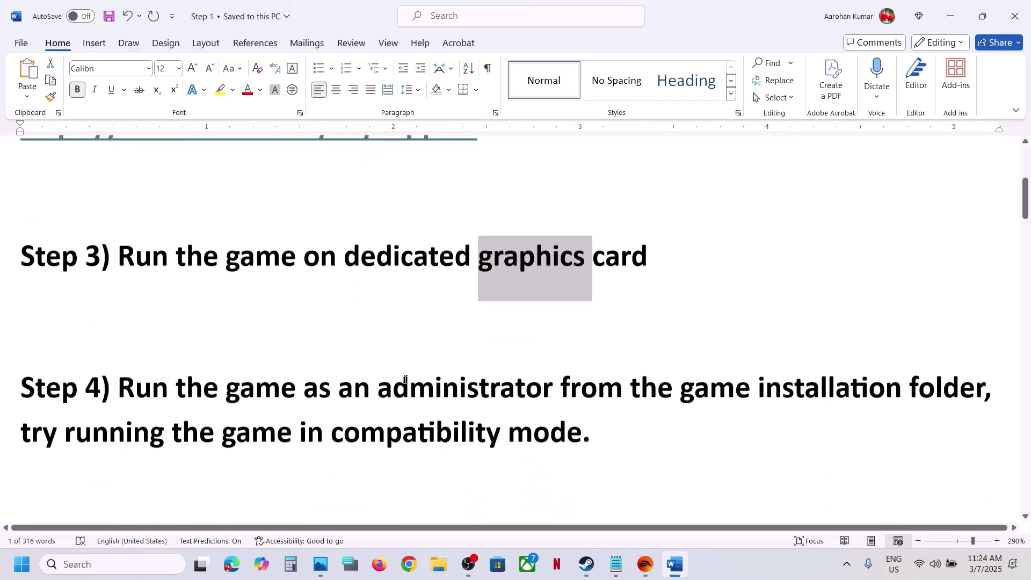
drag(118, 360, 859, 365)
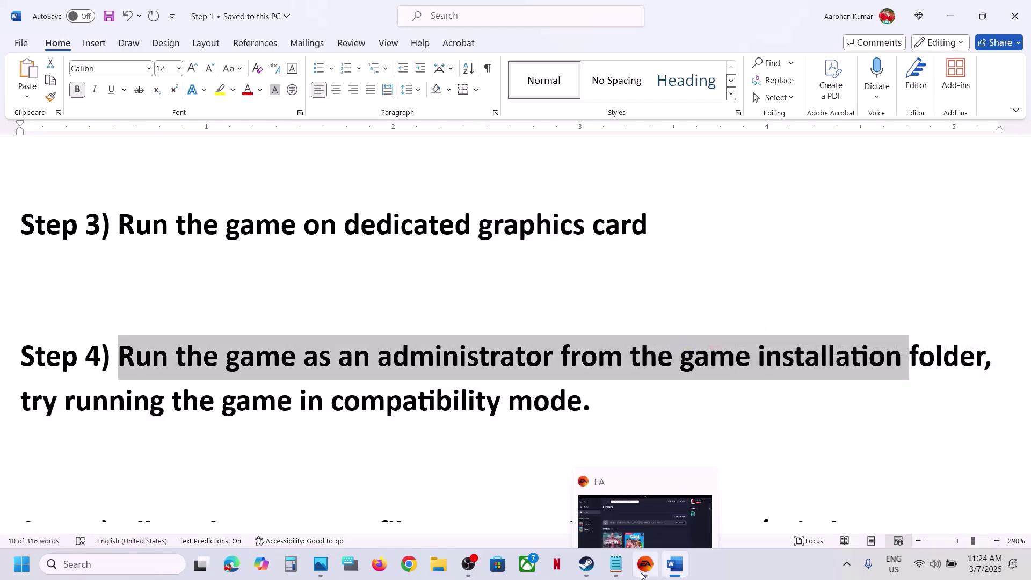
mouse_move(645, 568)
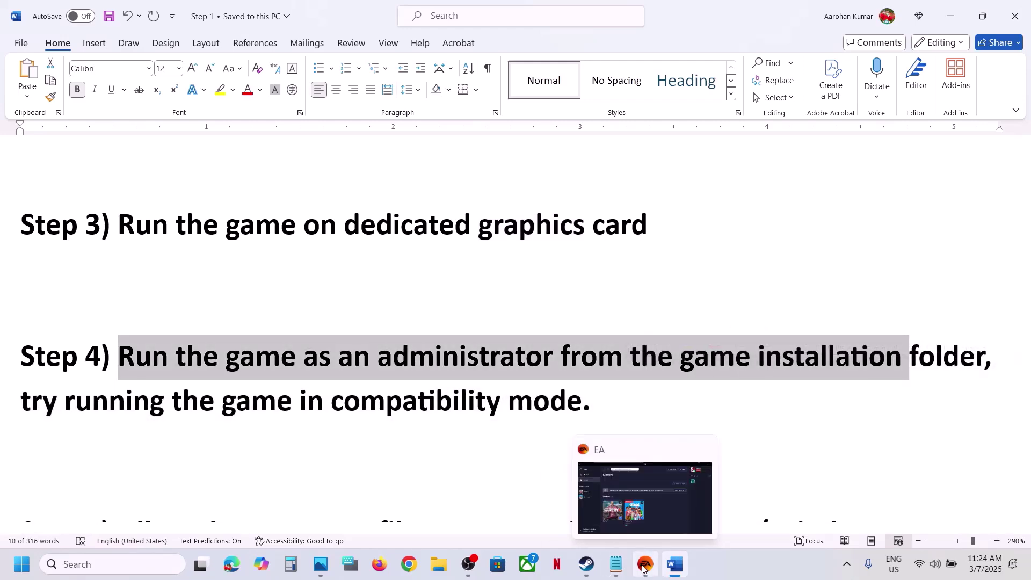
click(586, 564)
right_click(123, 318)
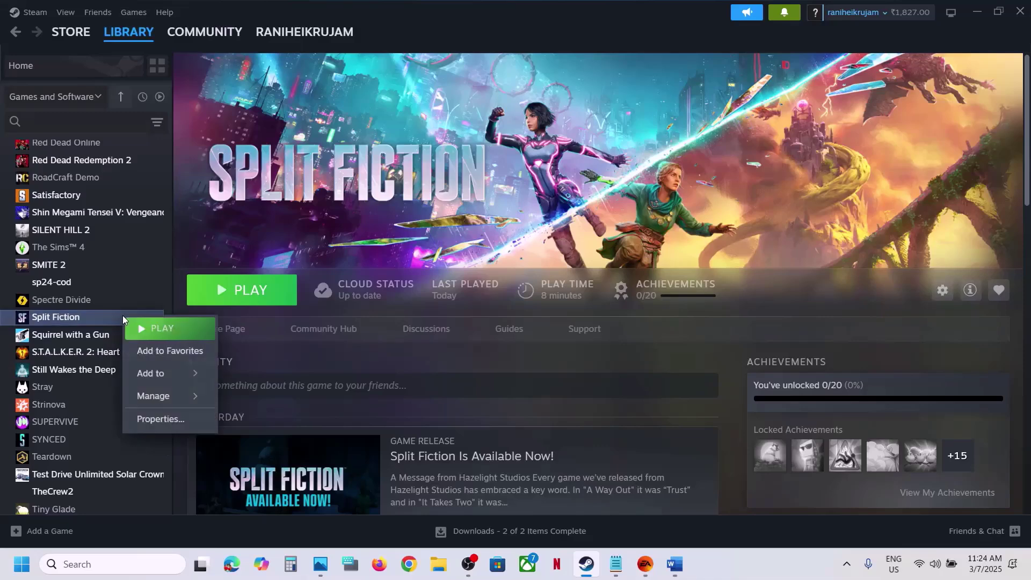
mouse_move(156, 396)
click(275, 424)
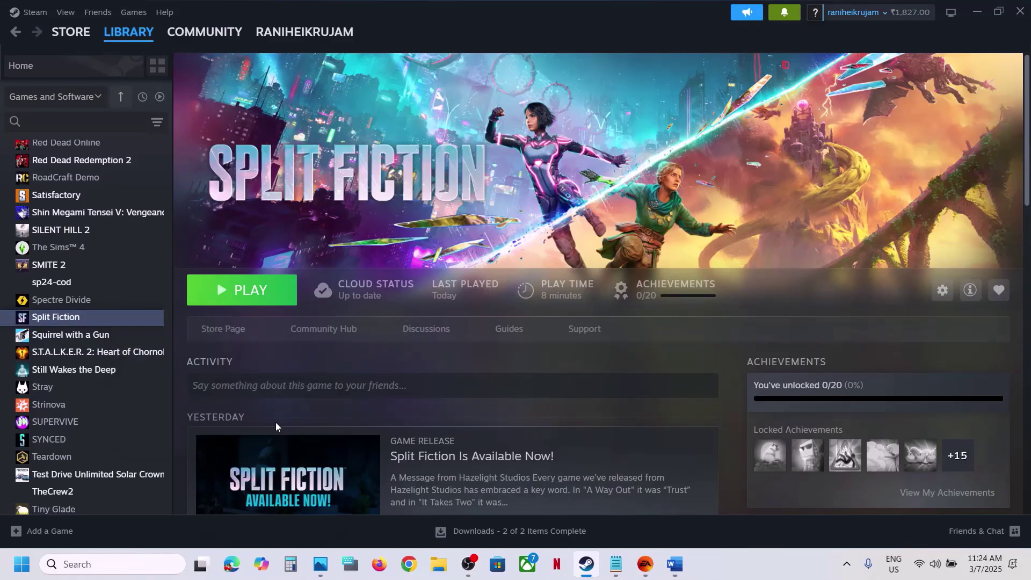
Step: Open the Split\Binaries\Win64 folder inside the Split Fiction installation folder
click(171, 145)
double_click(171, 144)
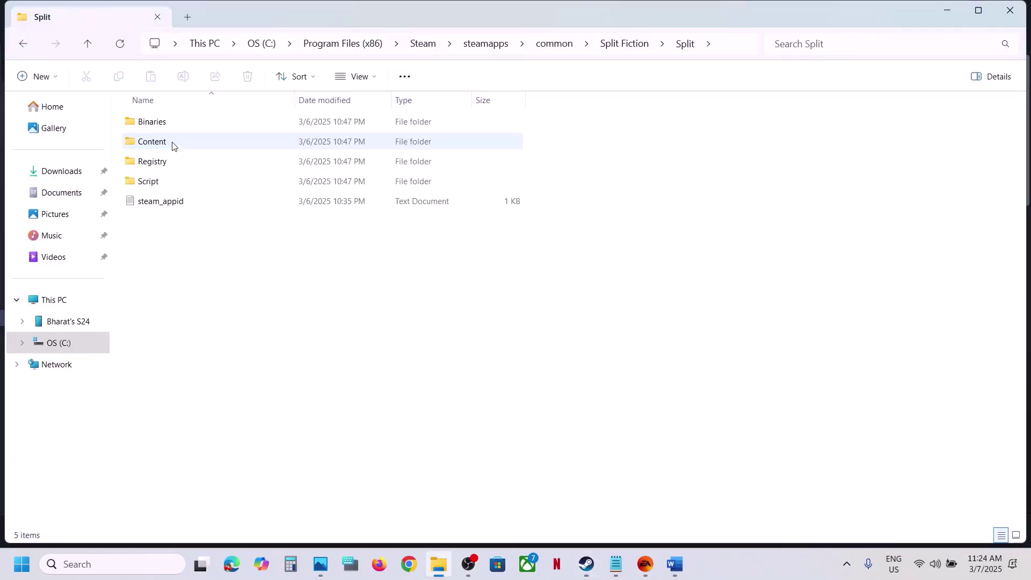
double_click(162, 126)
double_click(161, 124)
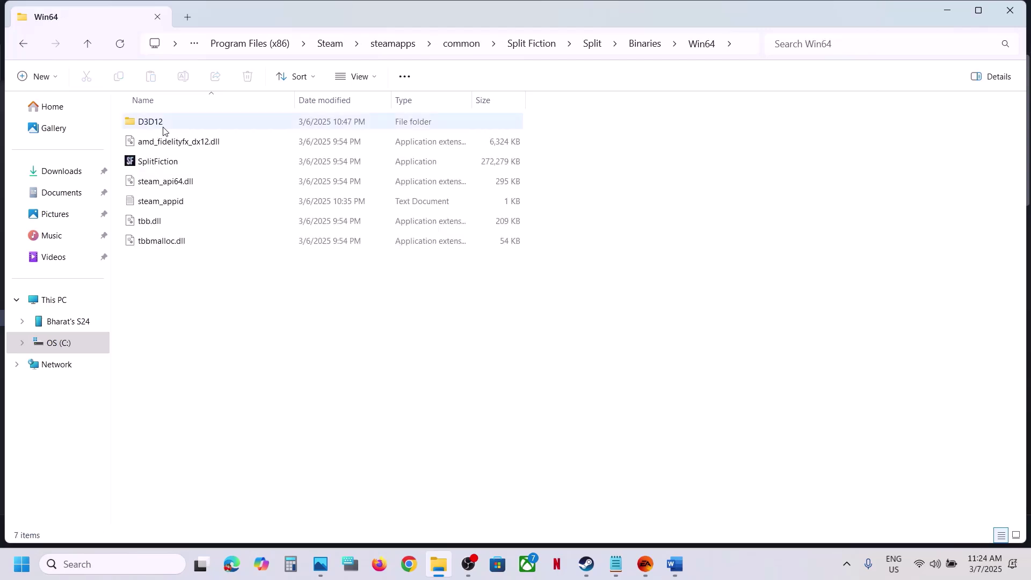
Step: Set the SplitFiction application in the Win64 folder to run as an administrator in its compatibility properties
click(178, 162)
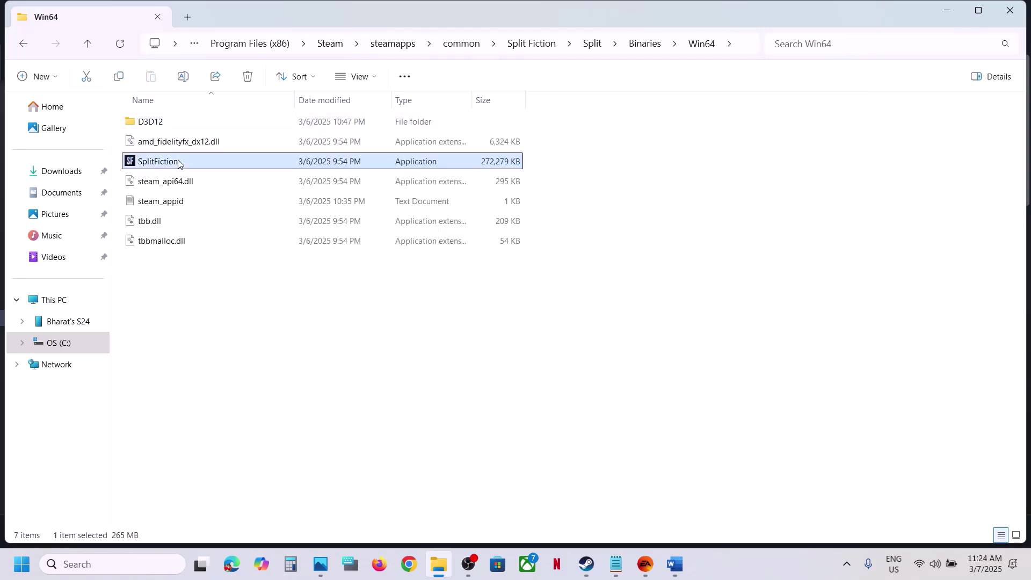
right_click(228, 166)
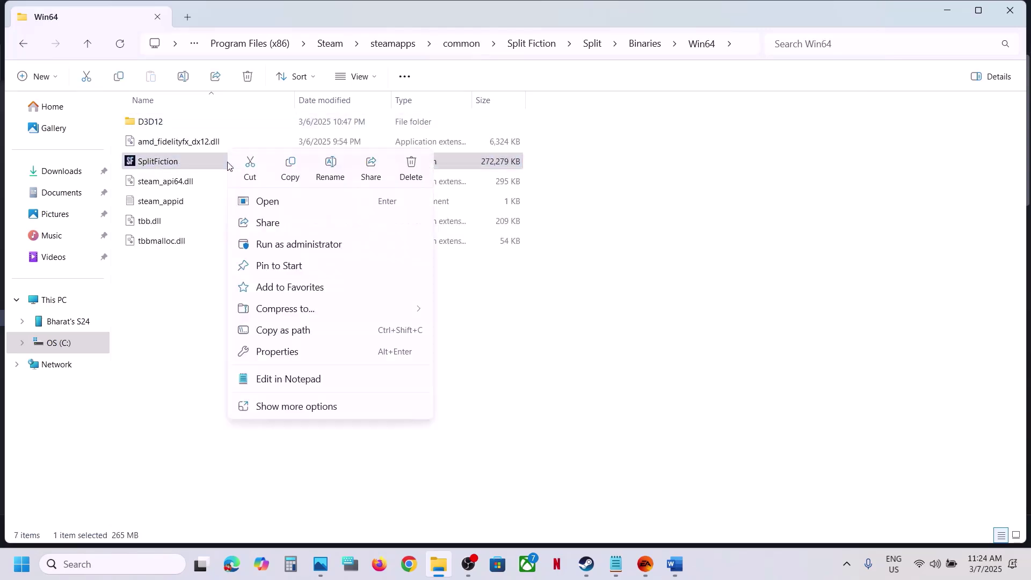
click(284, 353)
click(359, 209)
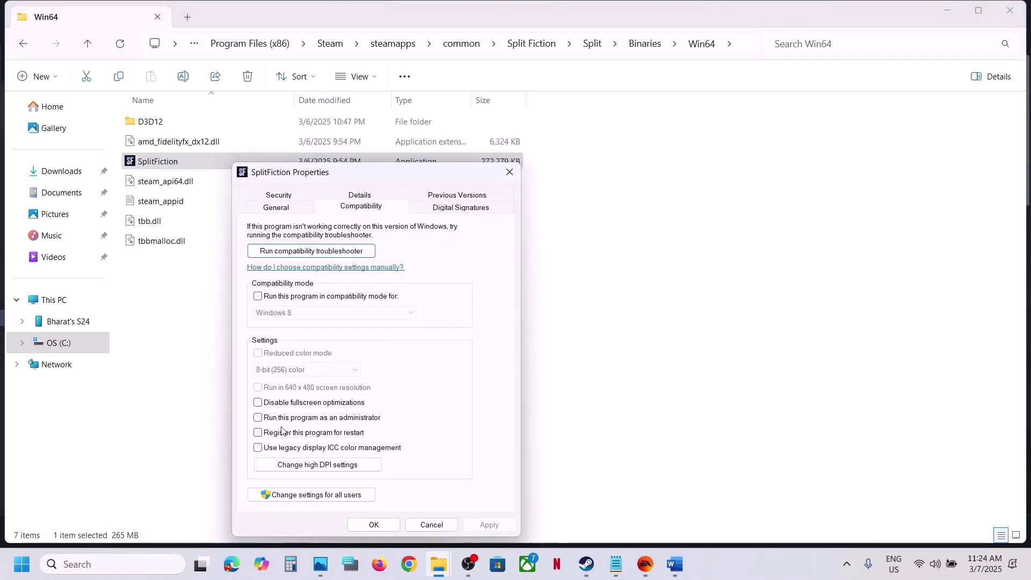
click(258, 418)
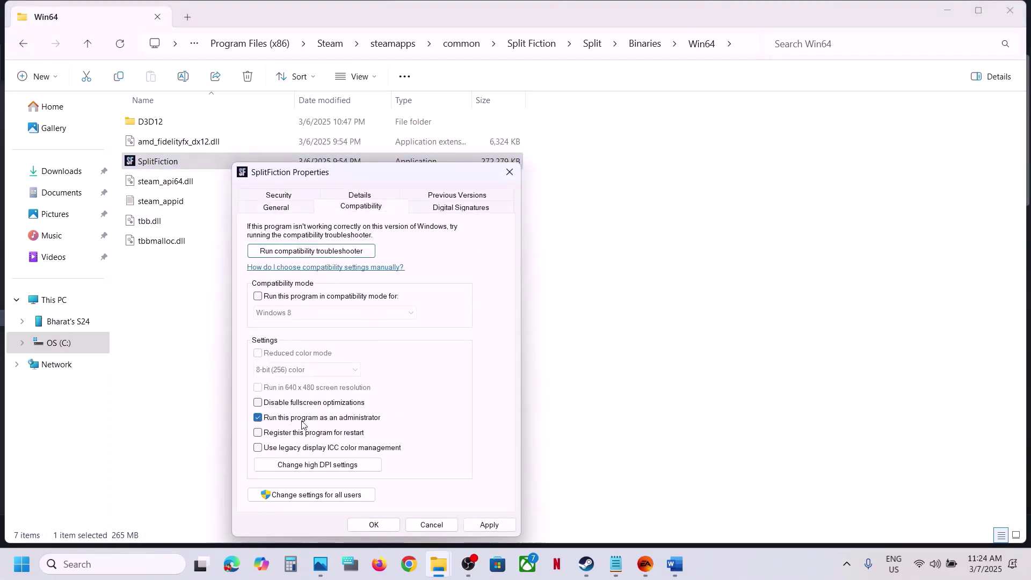
click(487, 525)
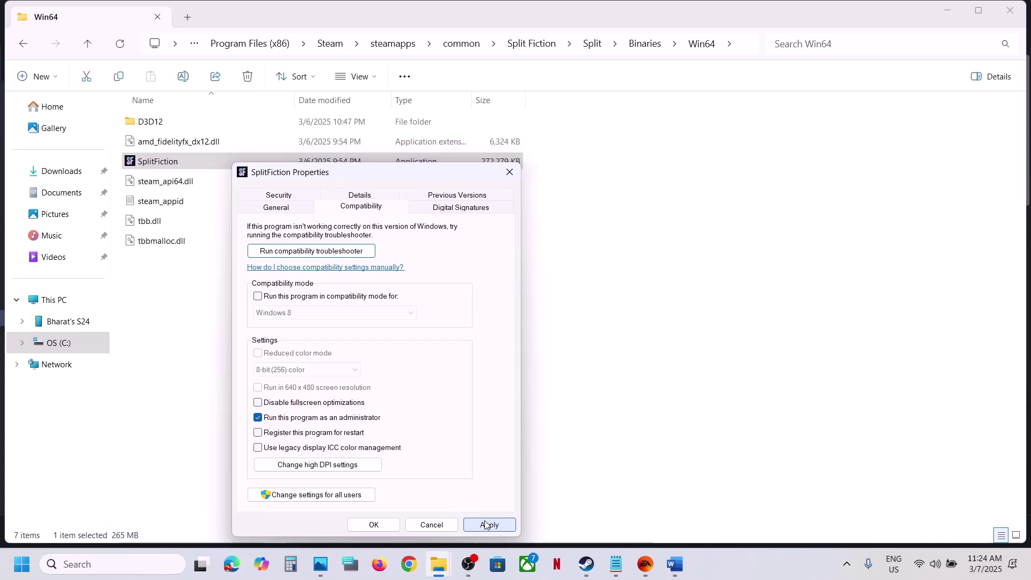
click(372, 525)
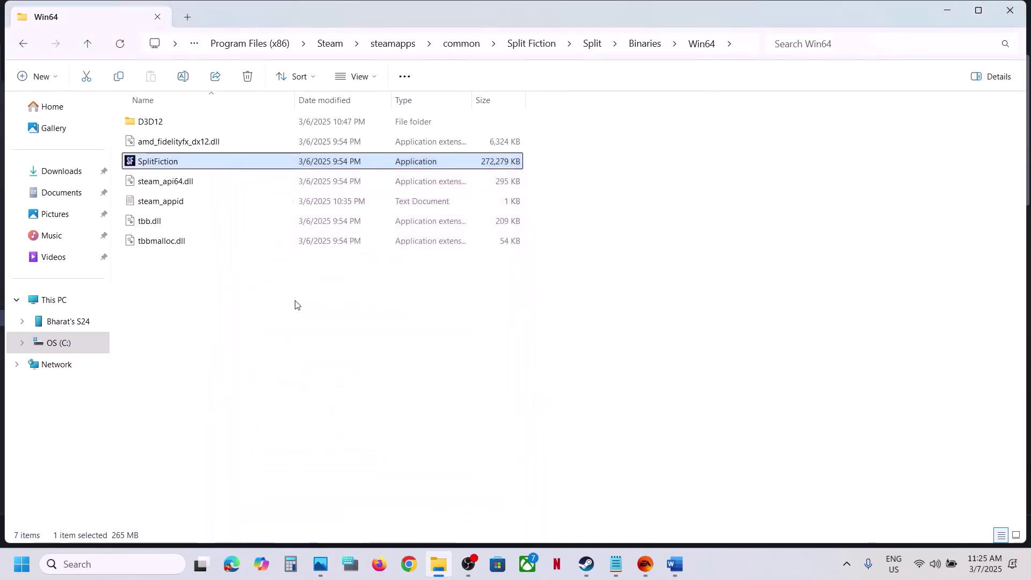
Step: Enable compatibility mode for Windows 8 on the SplitFiction application and apply it
right_click(160, 161)
click(207, 353)
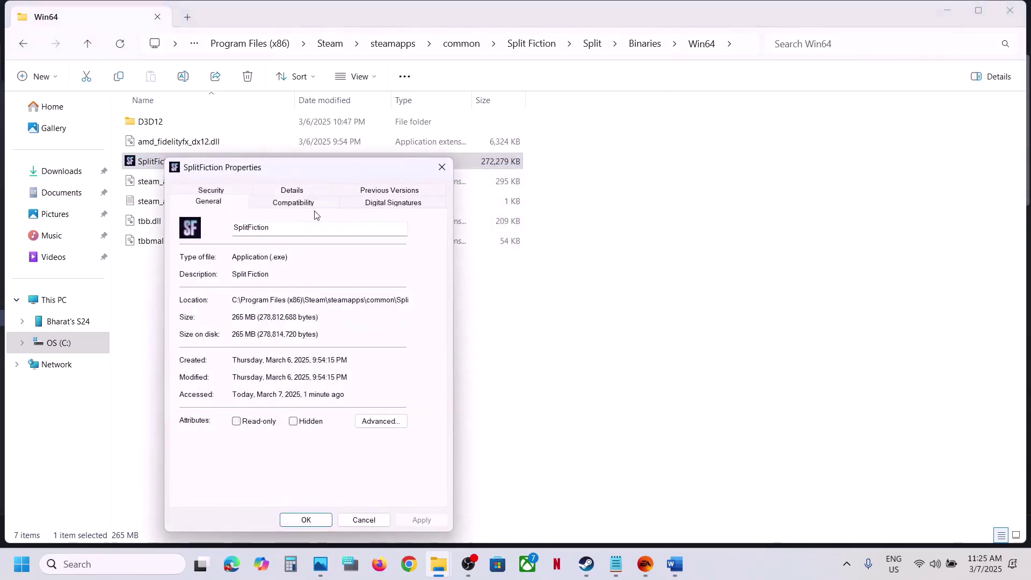
click(309, 203)
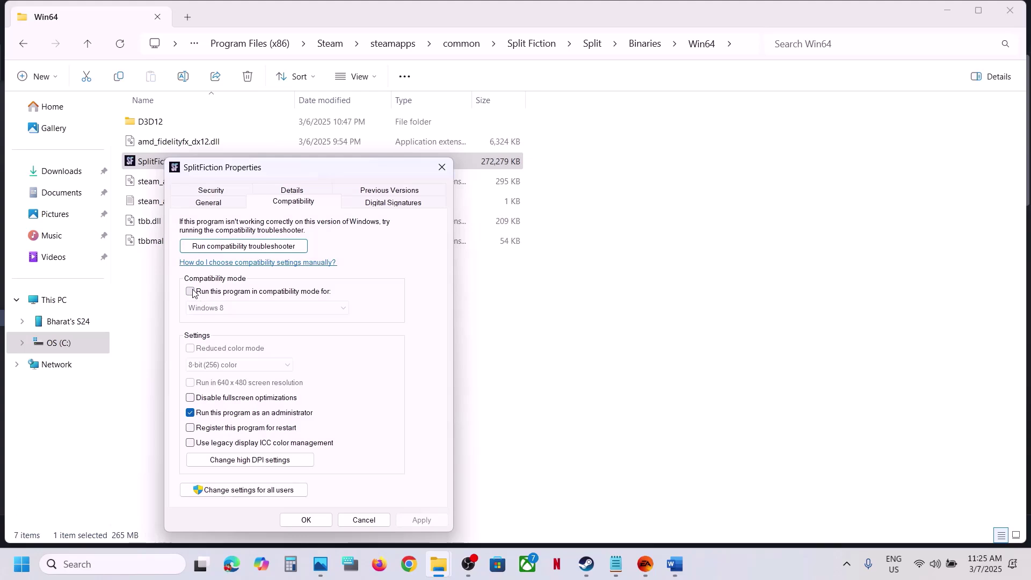
click(191, 292)
click(420, 520)
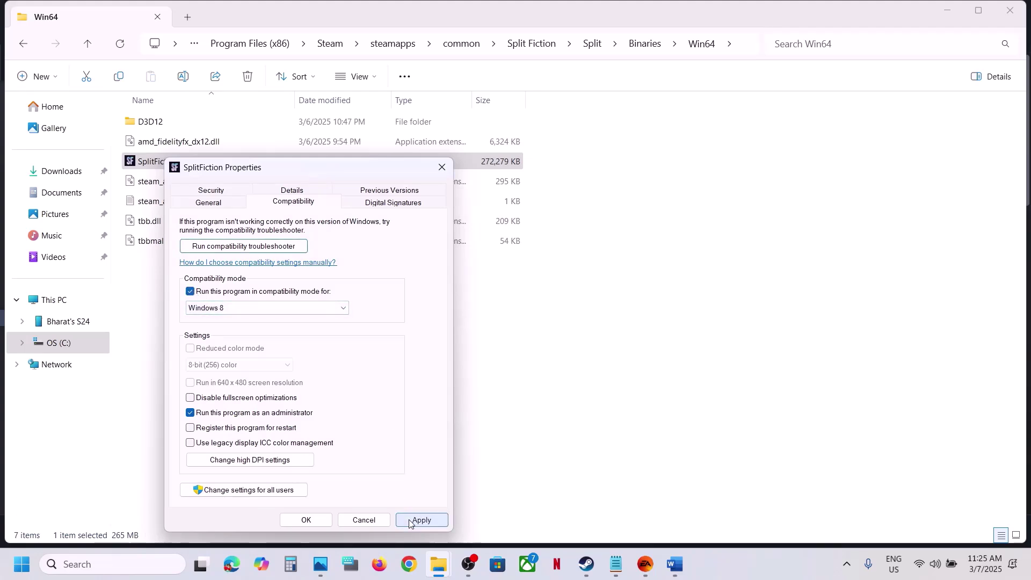
click(306, 520)
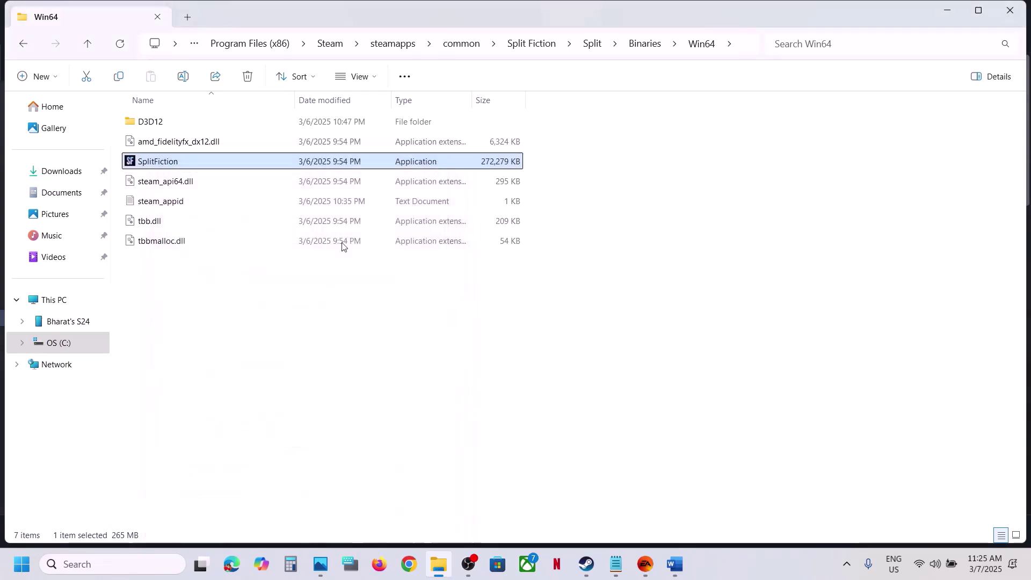
Step: Change the SplitFiction application's compatibility mode to Windows 7 and apply it
right_click(218, 161)
click(308, 356)
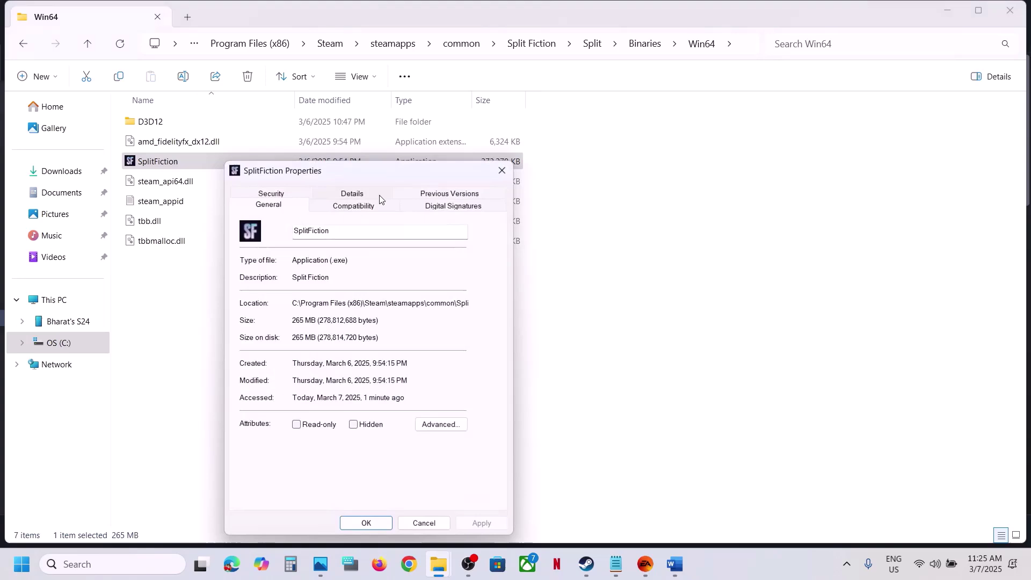
click(353, 207)
click(322, 311)
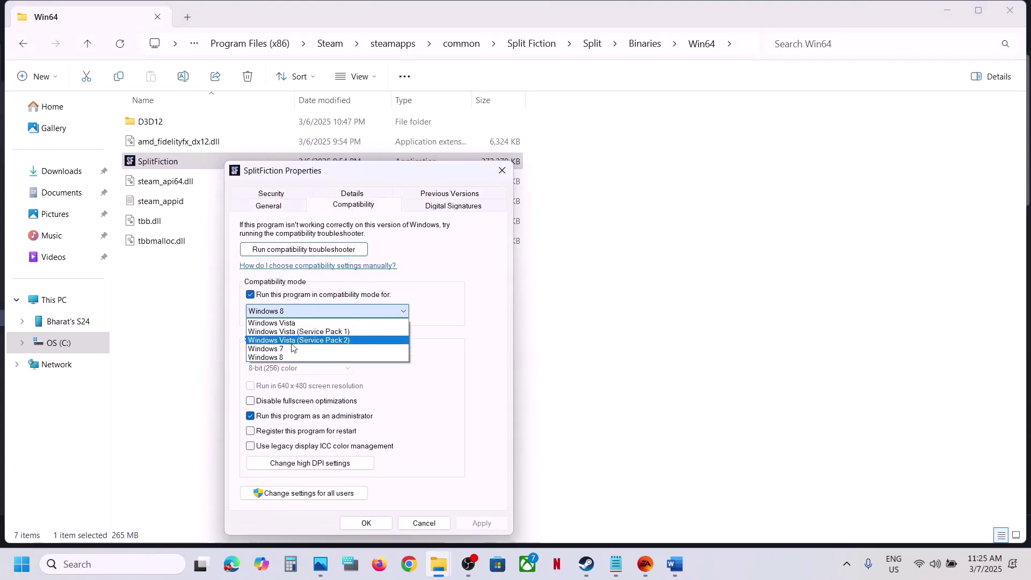
click(271, 348)
click(478, 523)
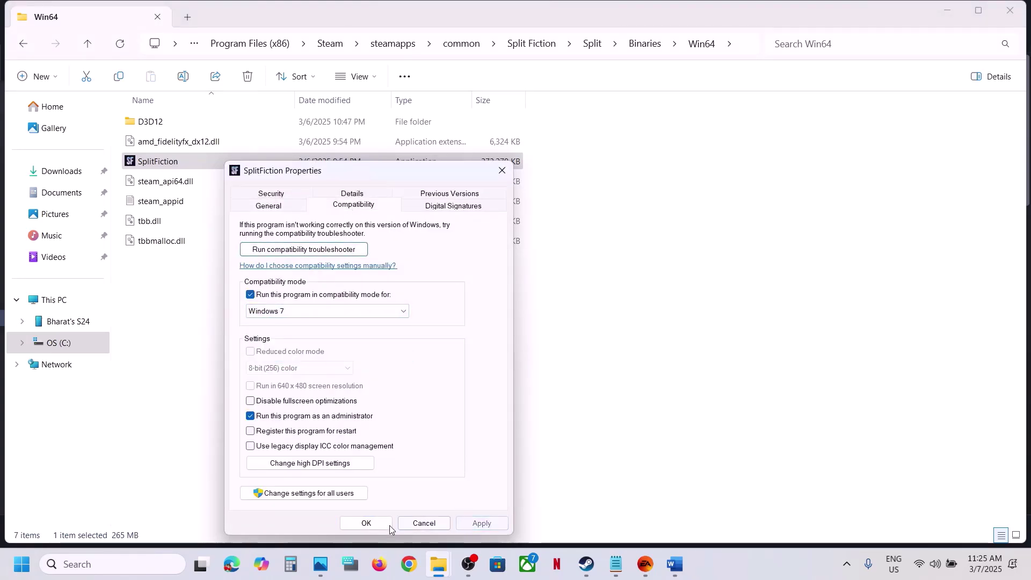
click(374, 524)
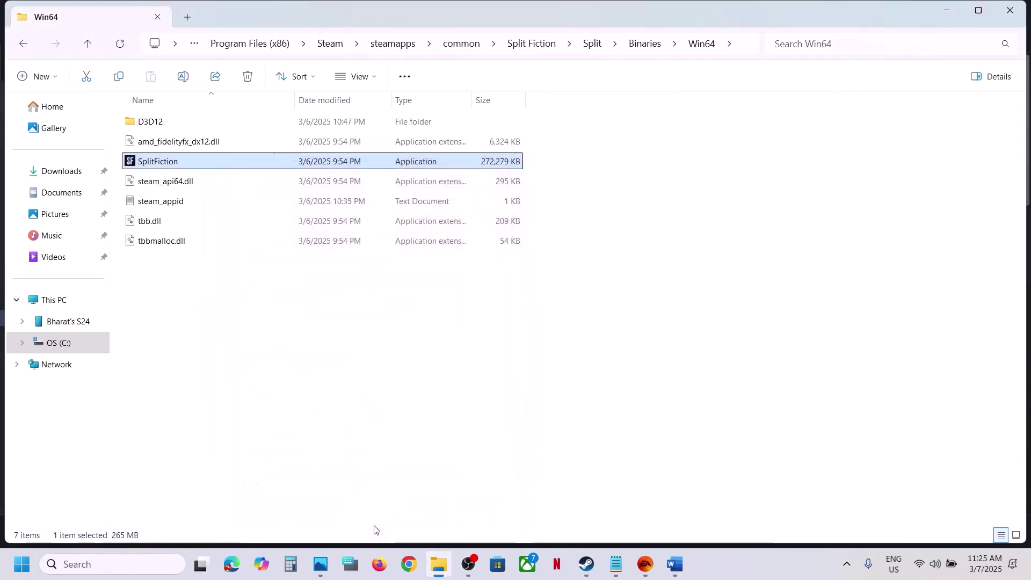
Step: Disable fullscreen optimizations for the SplitFiction application and apply the change
right_click(184, 166)
click(263, 350)
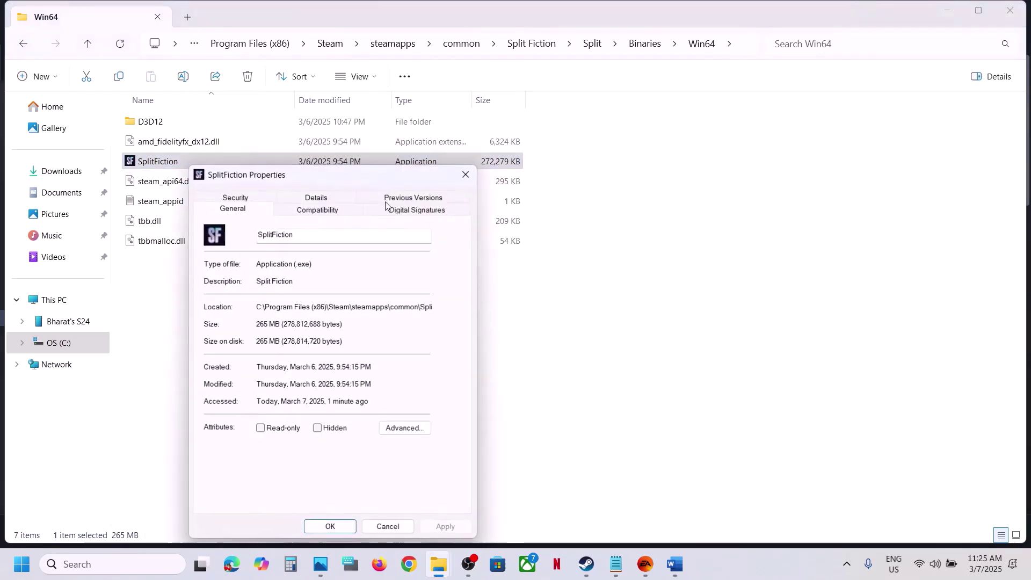
click(331, 210)
click(214, 404)
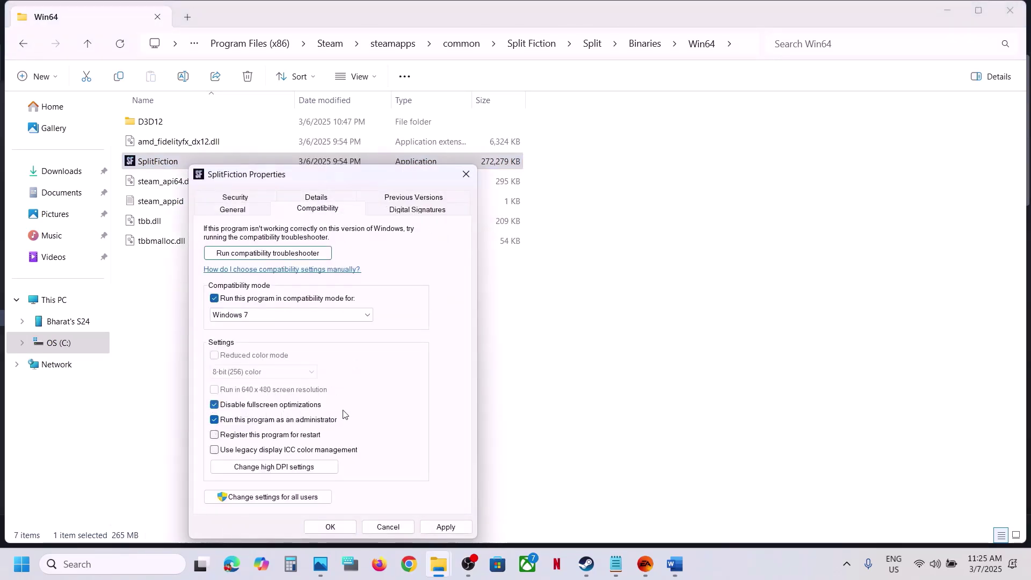
click(446, 527)
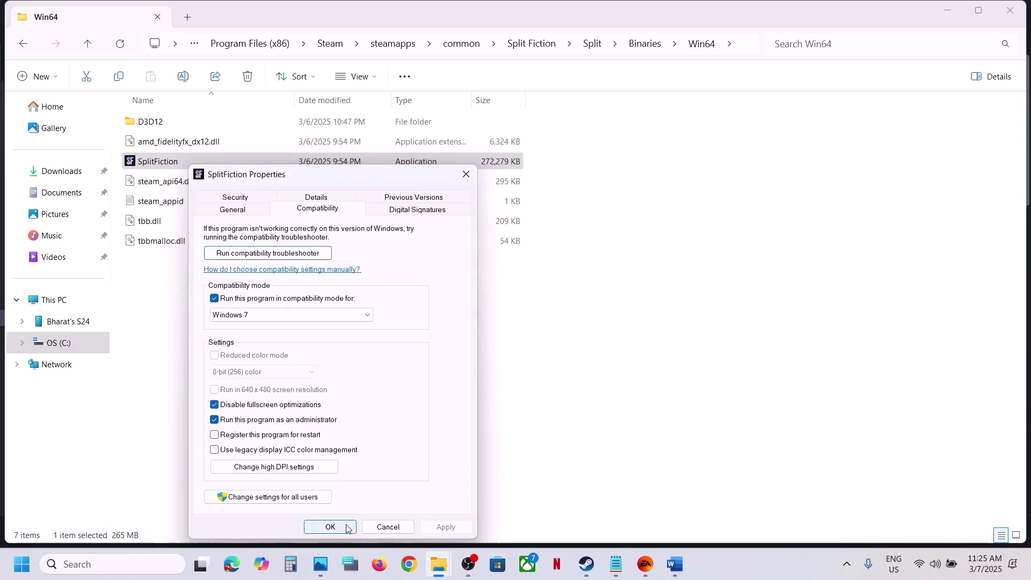
click(346, 528)
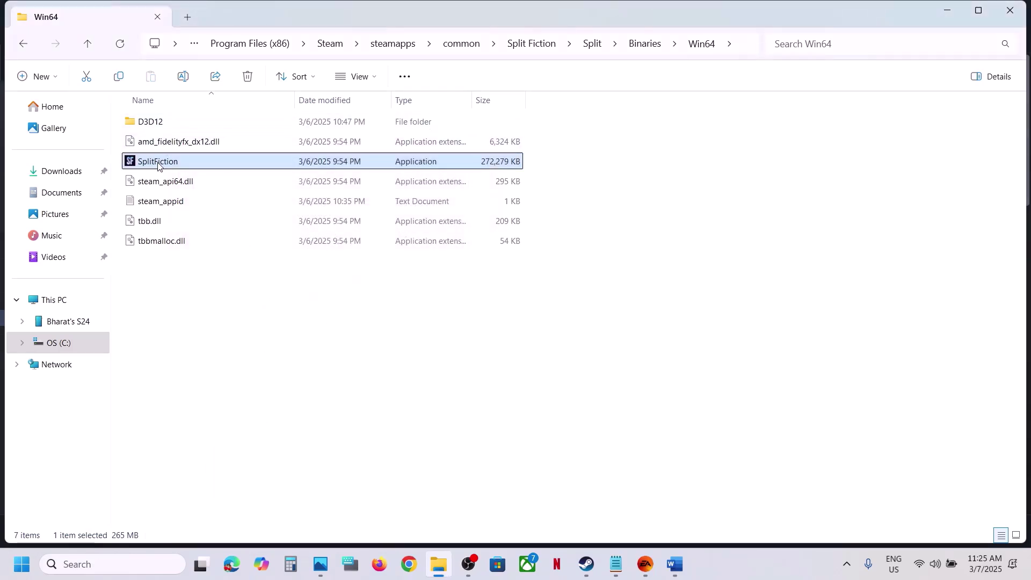
Step: Turn off compatibility mode and the Disable fullscreen optimizations option for the SplitFiction application, and apply the changes
right_click(160, 161)
click(218, 351)
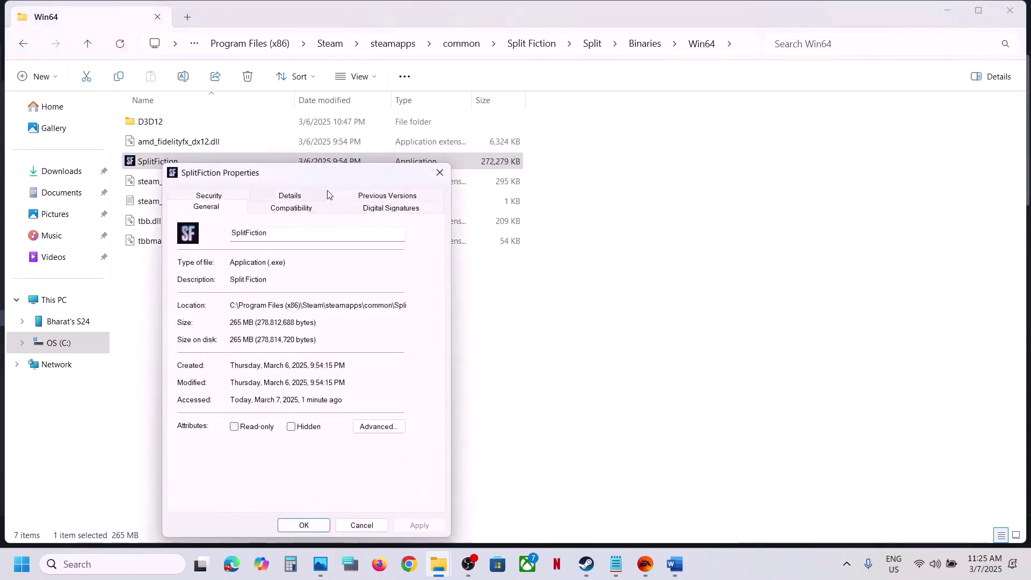
click(293, 210)
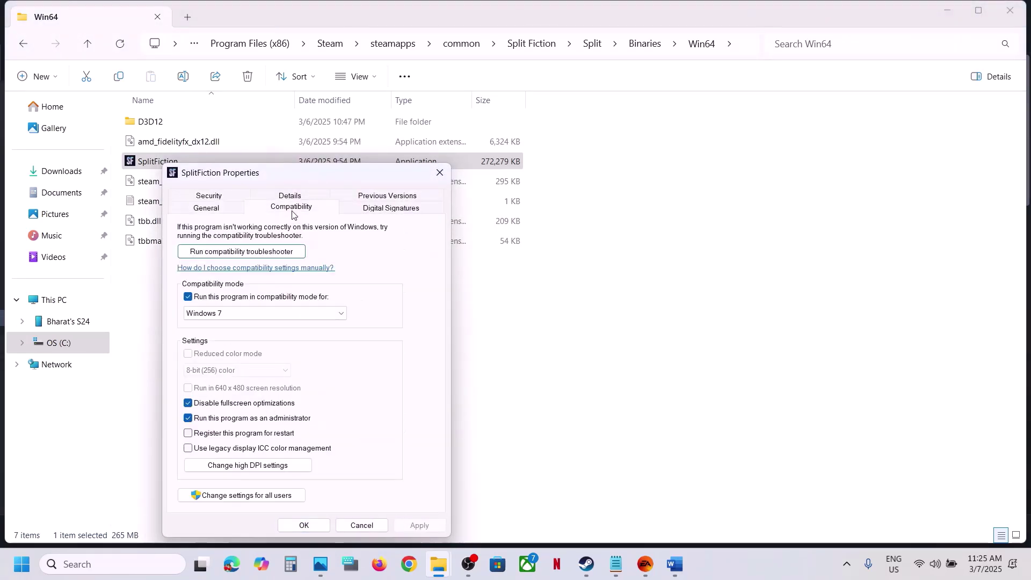
click(191, 294)
click(189, 403)
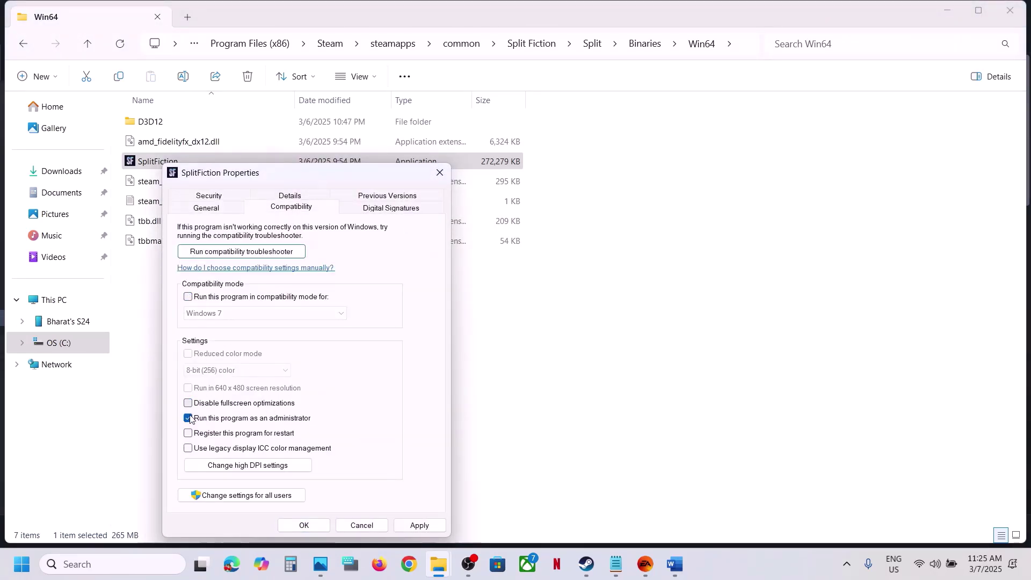
click(419, 526)
click(308, 526)
Step: Switch to the Word document and read Step 5 on allowing the game exe through antivirus, Windows Security and Firewall
click(668, 567)
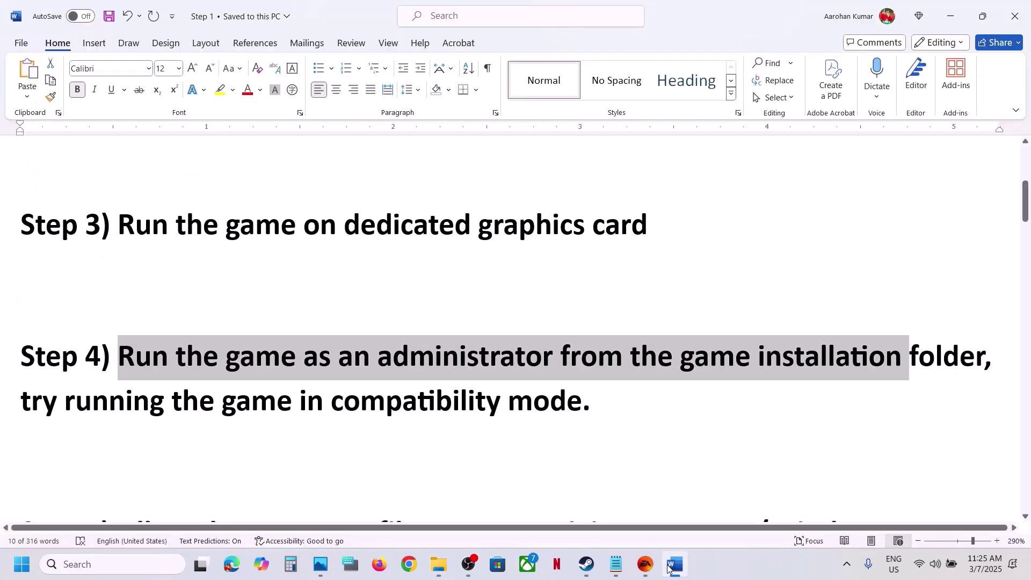
scroll(490, 386, down, 4)
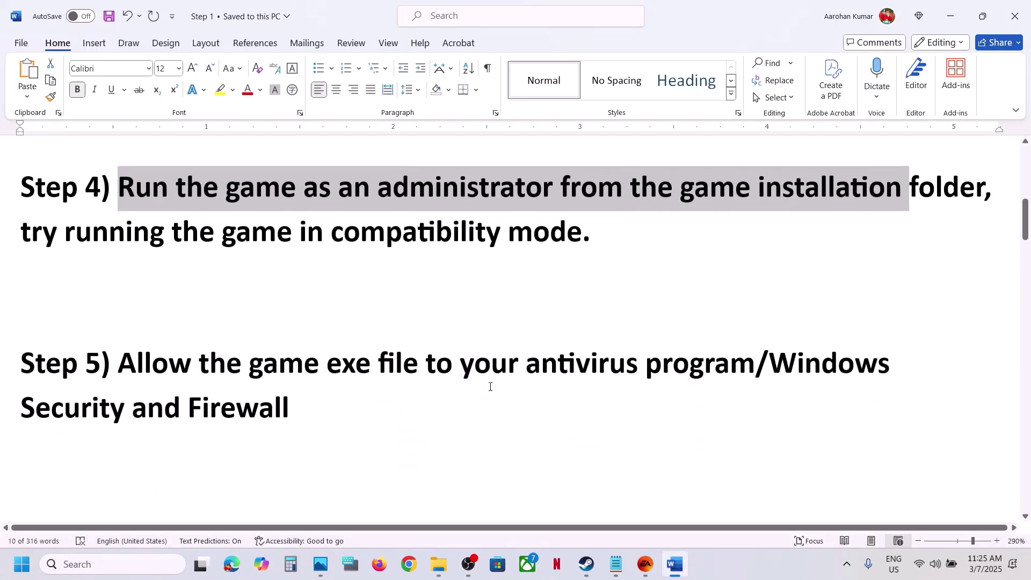
drag(121, 361, 750, 377)
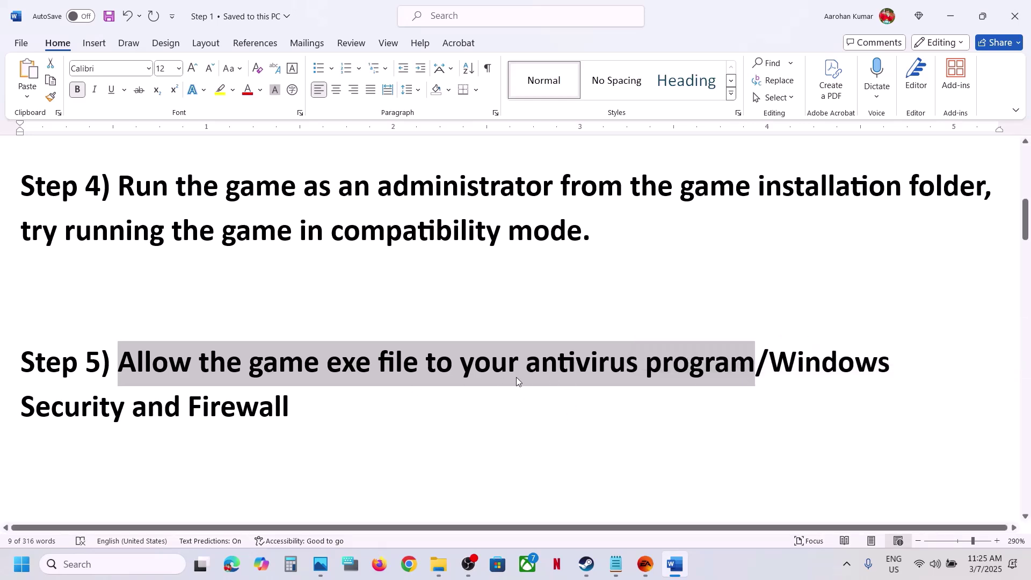
Step: Open Windows Settings and go through Privacy & security to Virus & threat protection in Windows Security
key(super+i)
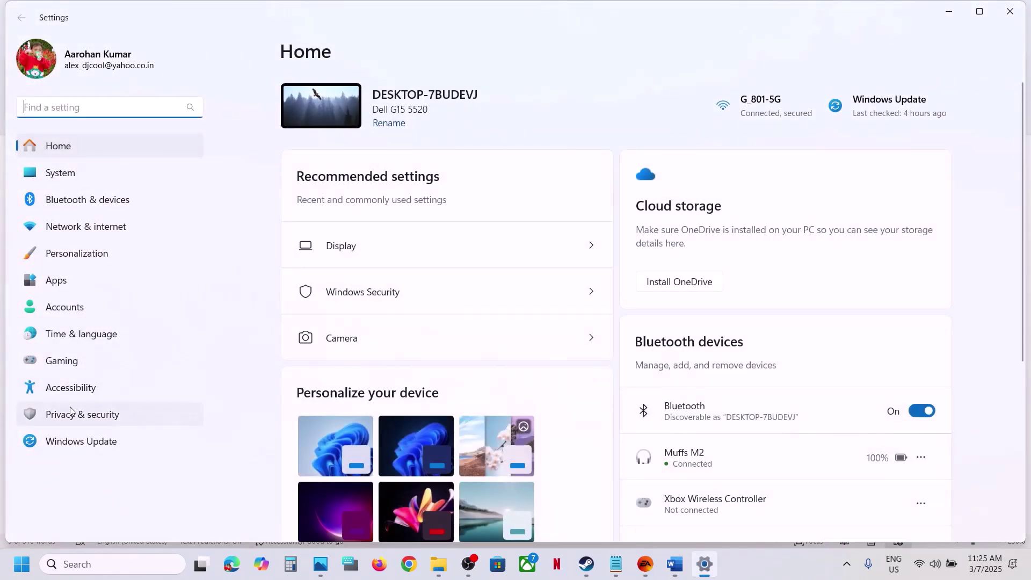
click(70, 411)
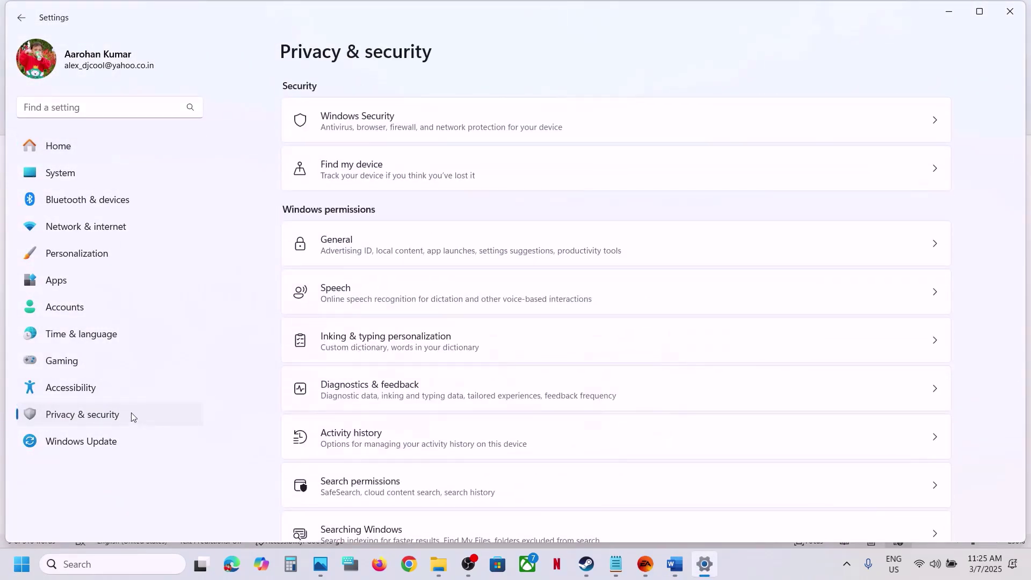
click(390, 121)
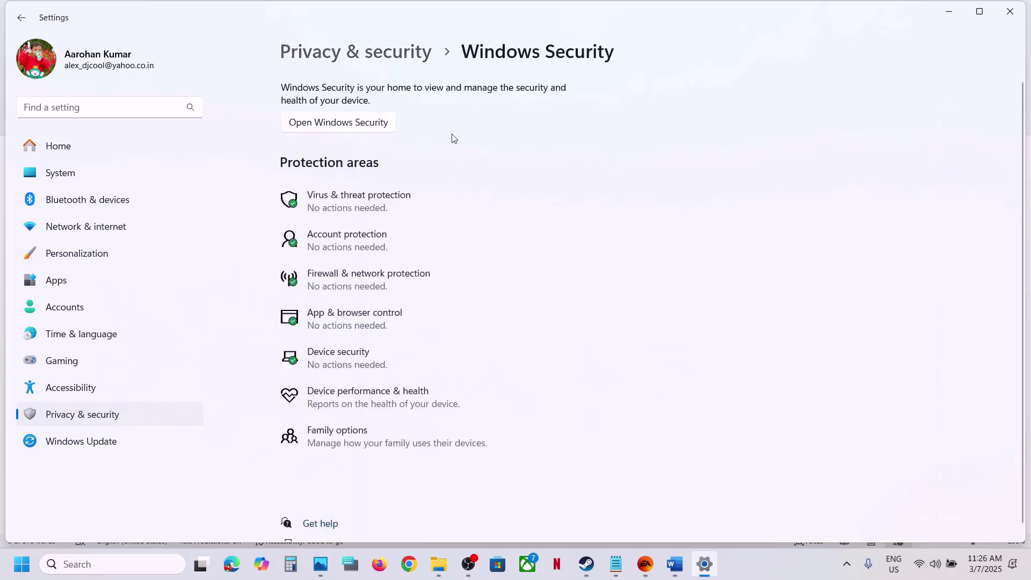
click(374, 203)
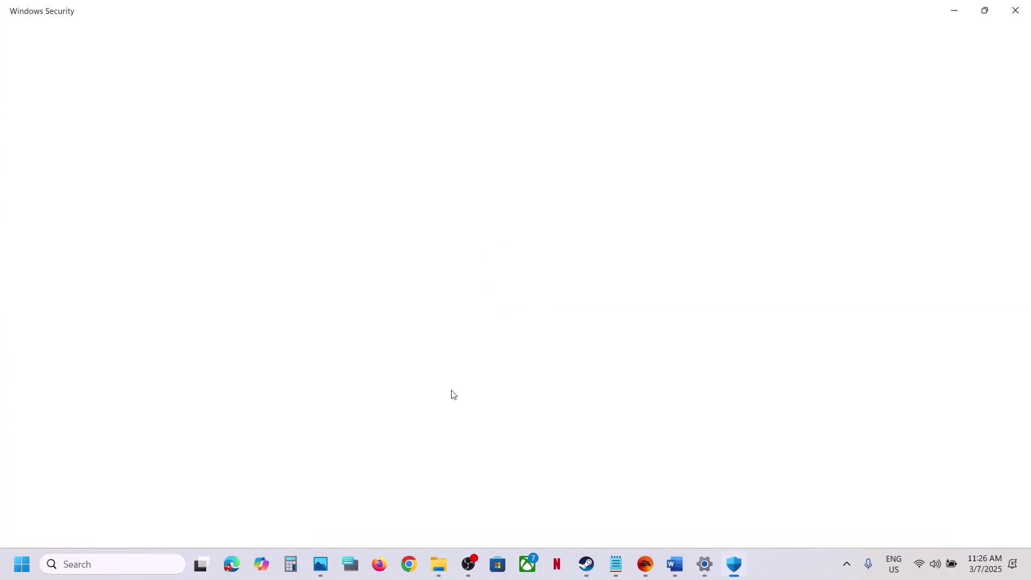
Step: Open the list of apps allowed through Controlled folder access in the ransomware protection settings, approving elevation
scroll(451, 393, down, 2)
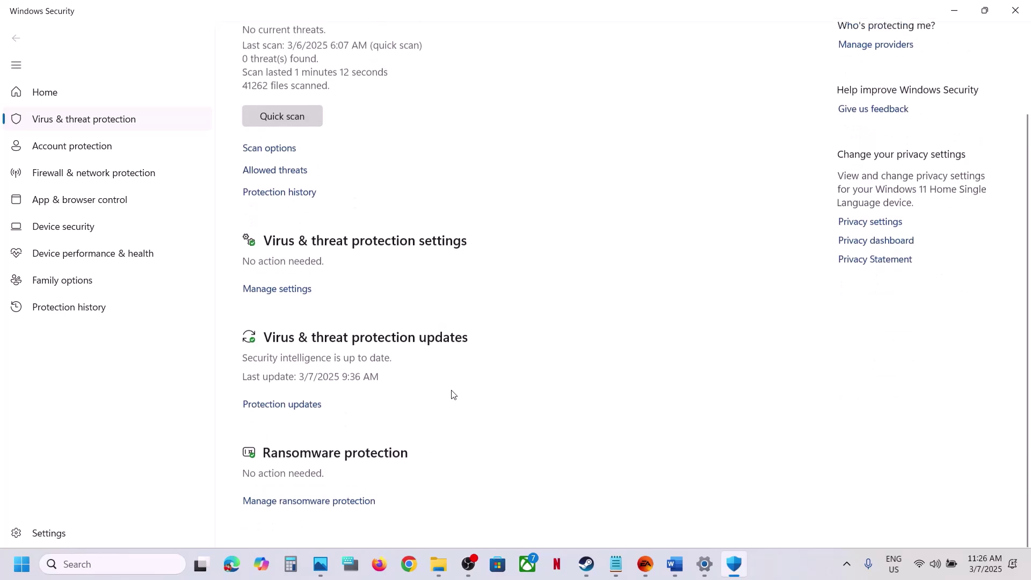
click(310, 503)
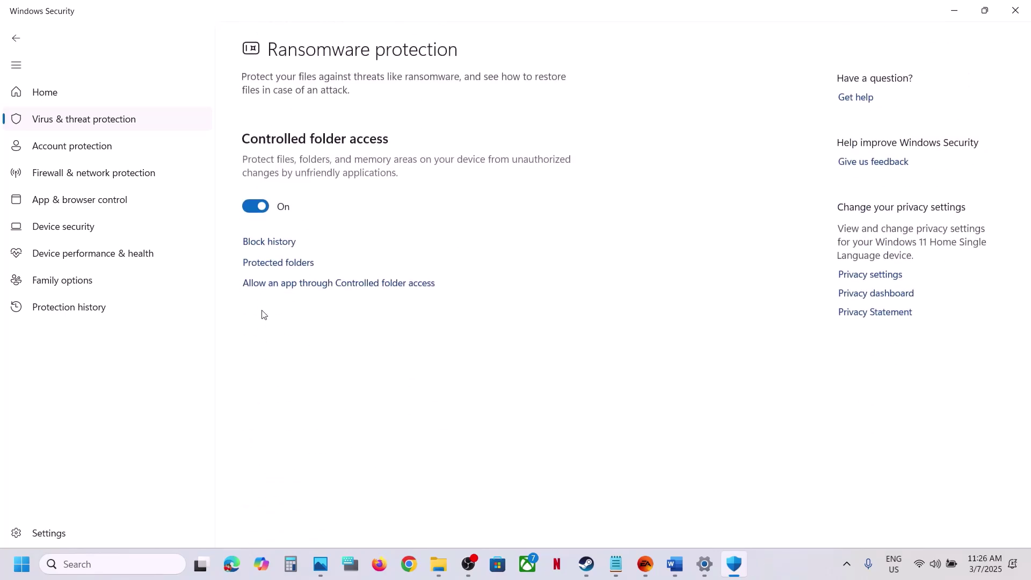
click(330, 284)
click(432, 392)
scroll(386, 242, down, 2)
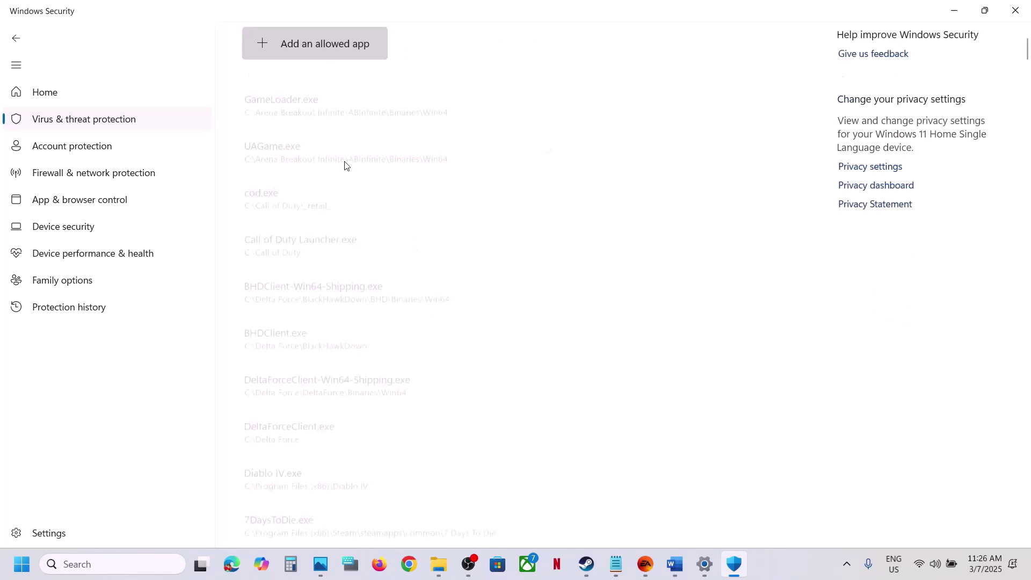
Step: Add the SplitFiction application from Split Fiction\Split\Binaries\Win64 in Steam's common folder to the apps allowed through Controlled folder access
click(327, 53)
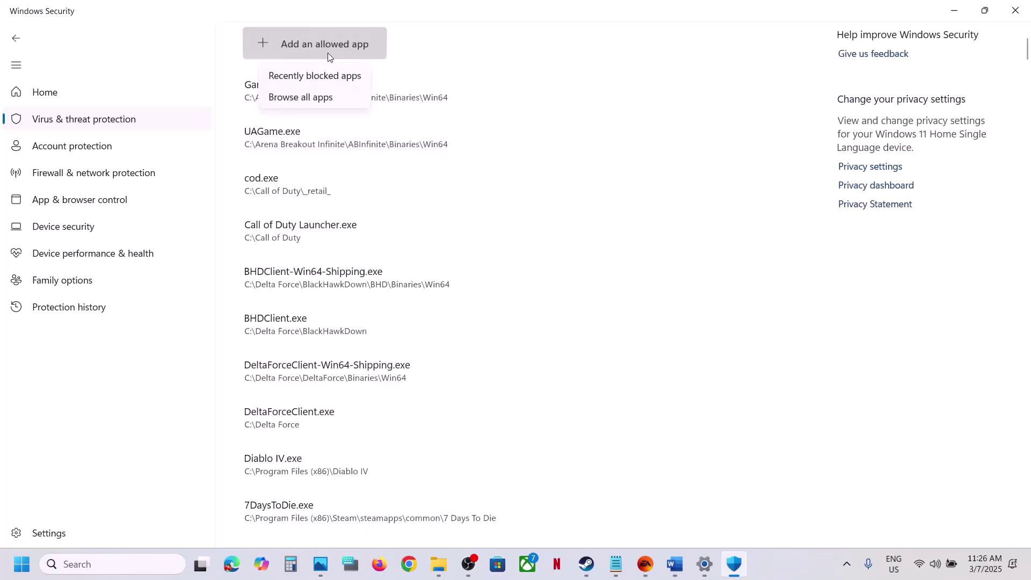
click(324, 96)
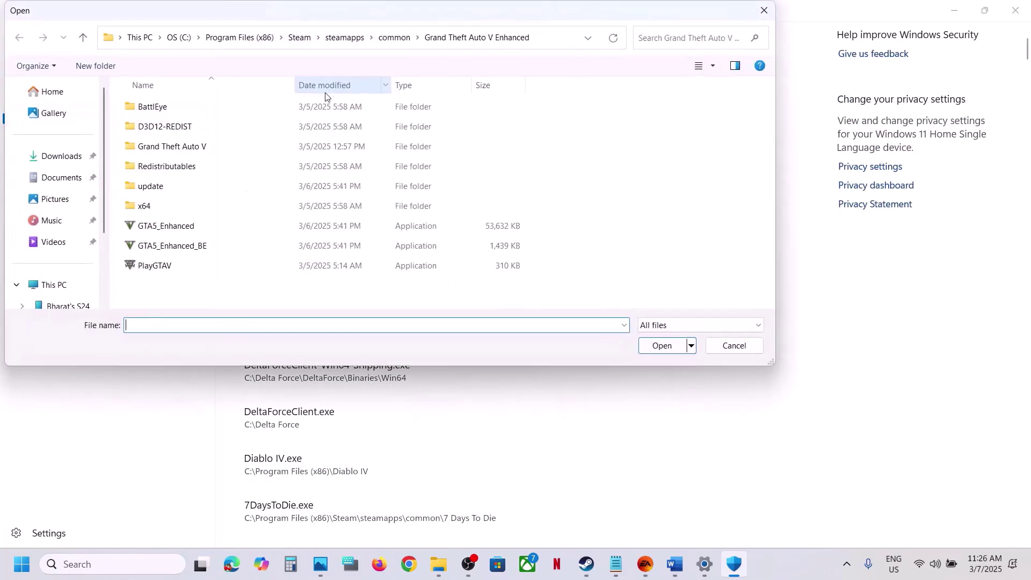
click(392, 42)
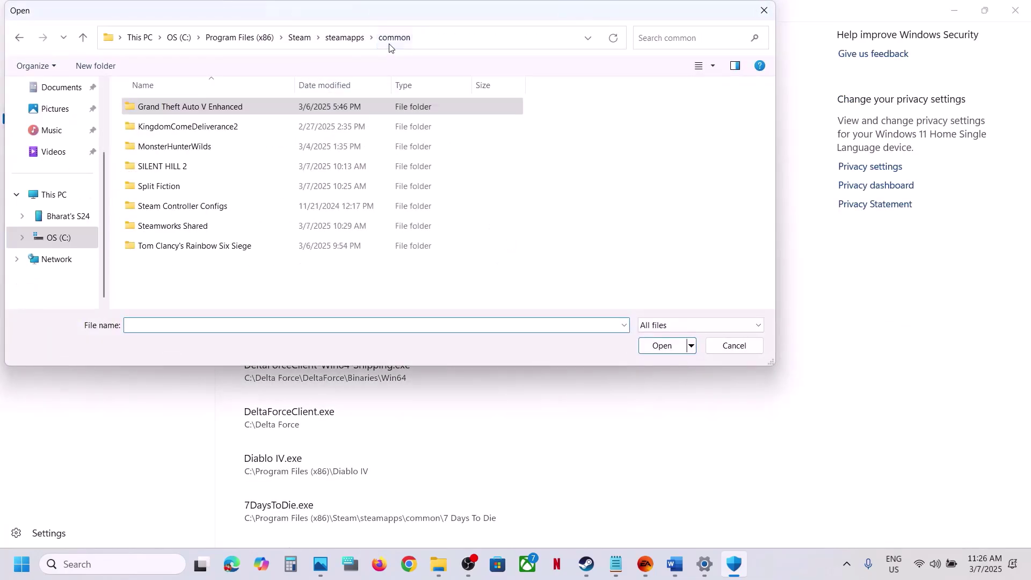
double_click(187, 192)
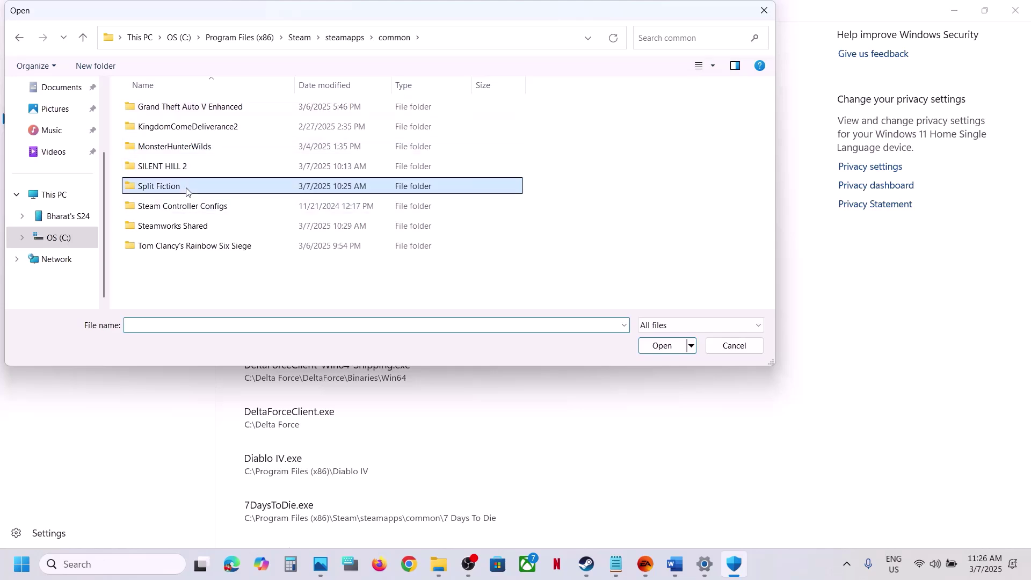
double_click(161, 128)
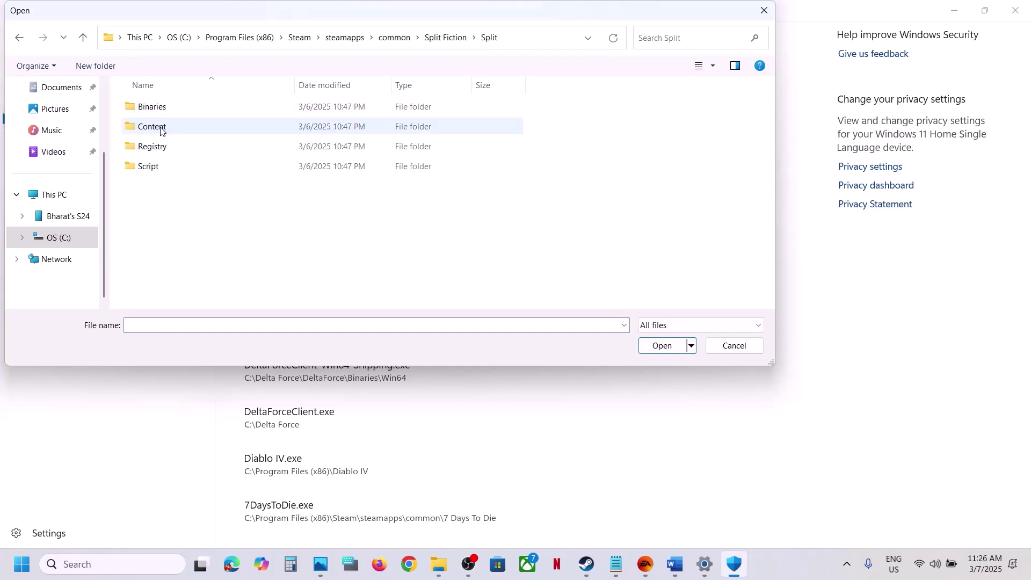
double_click(159, 111)
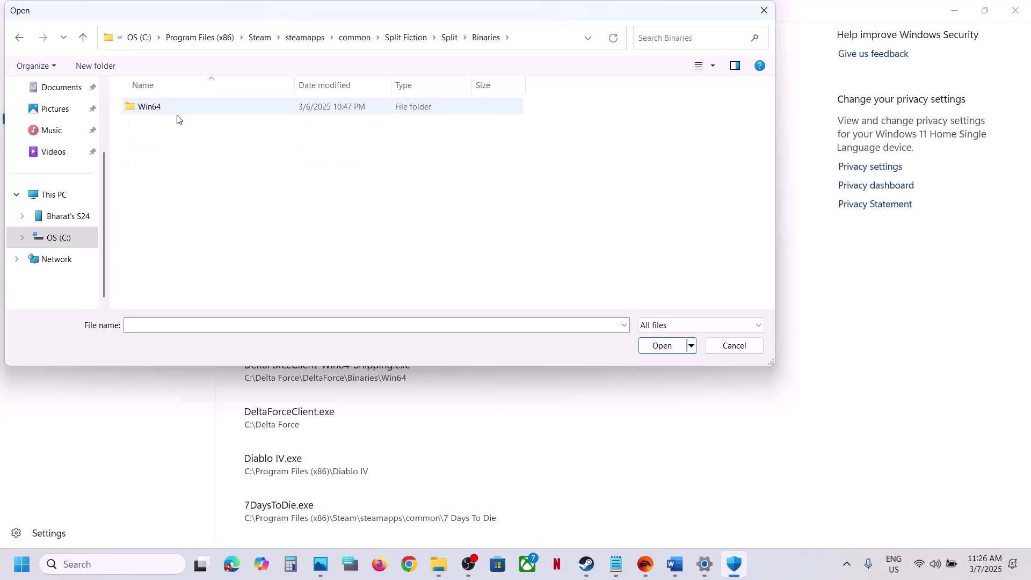
double_click(177, 113)
click(162, 128)
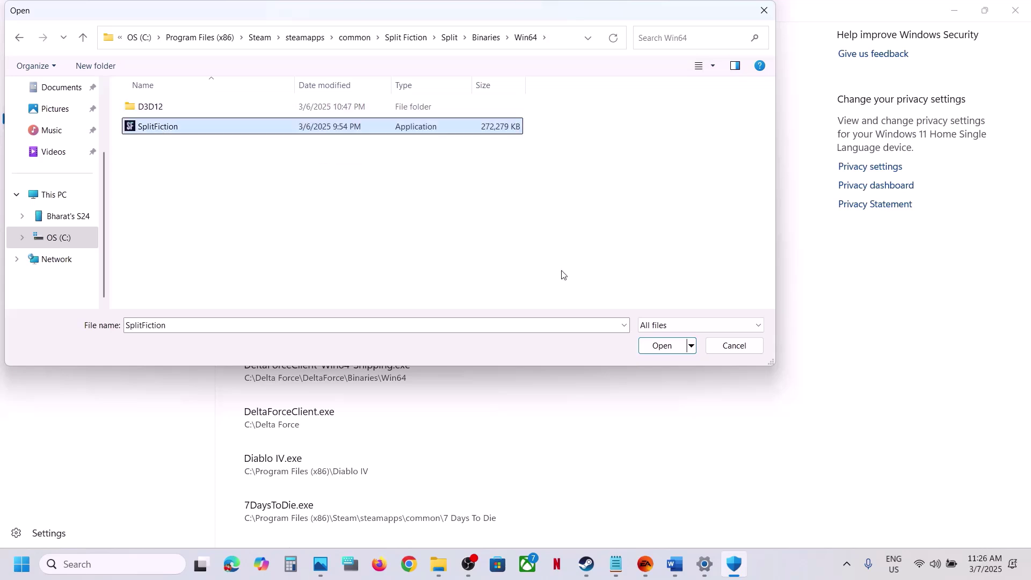
click(655, 348)
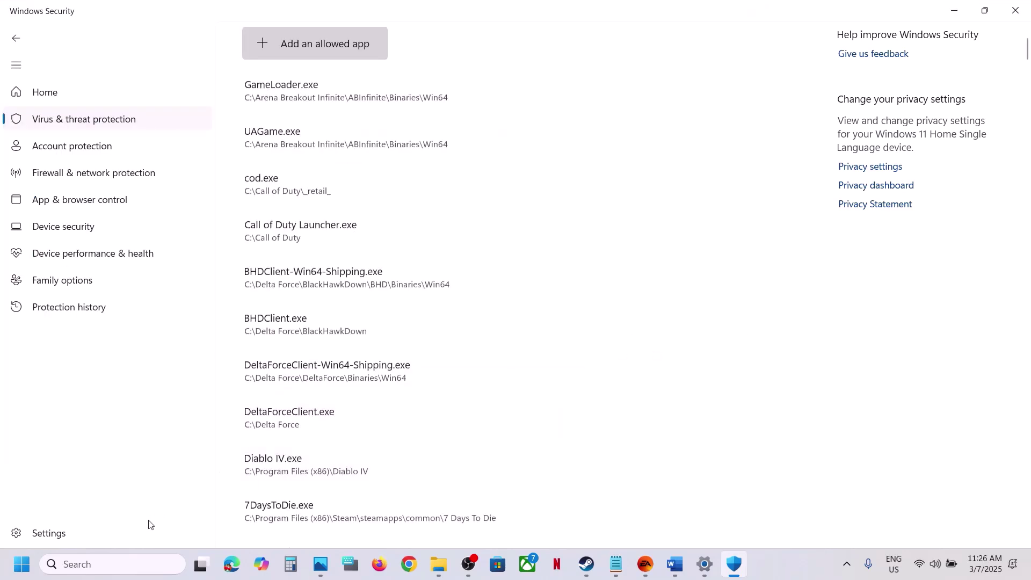
Step: Open Control Panel and go through System and Security to the apps allowed through Windows Defender Firewall
click(117, 561)
text(control)
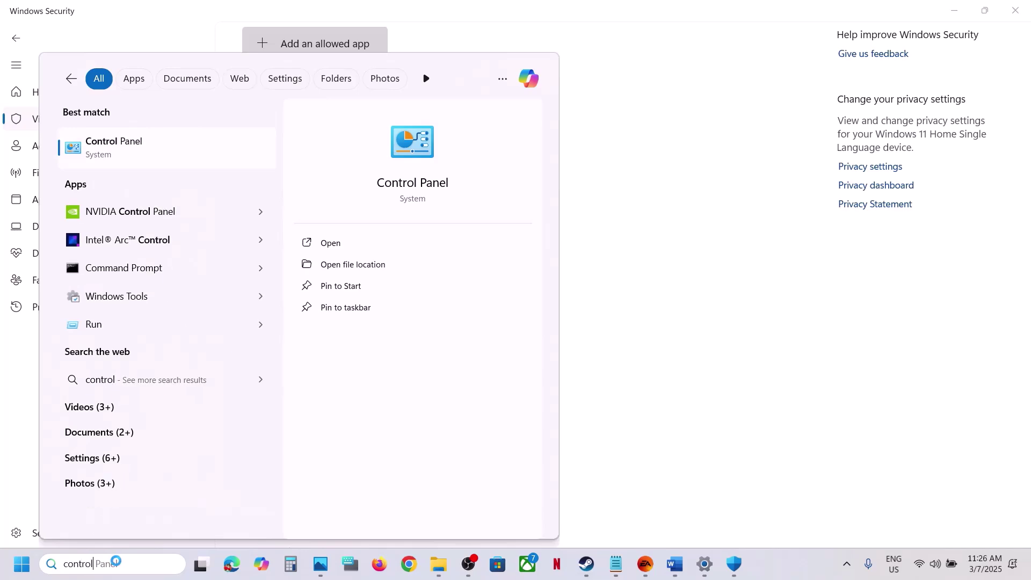
key(Return)
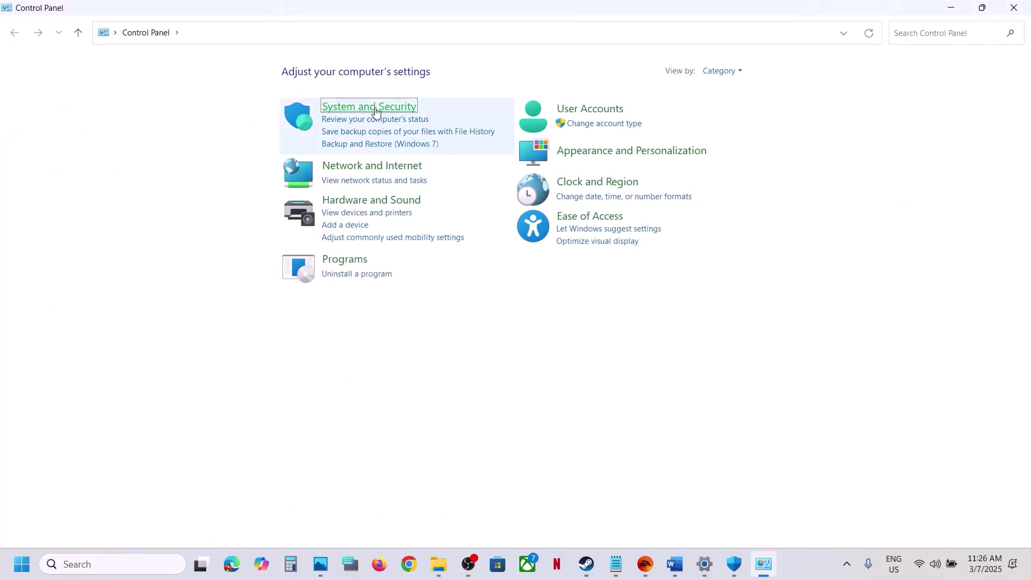
click(376, 107)
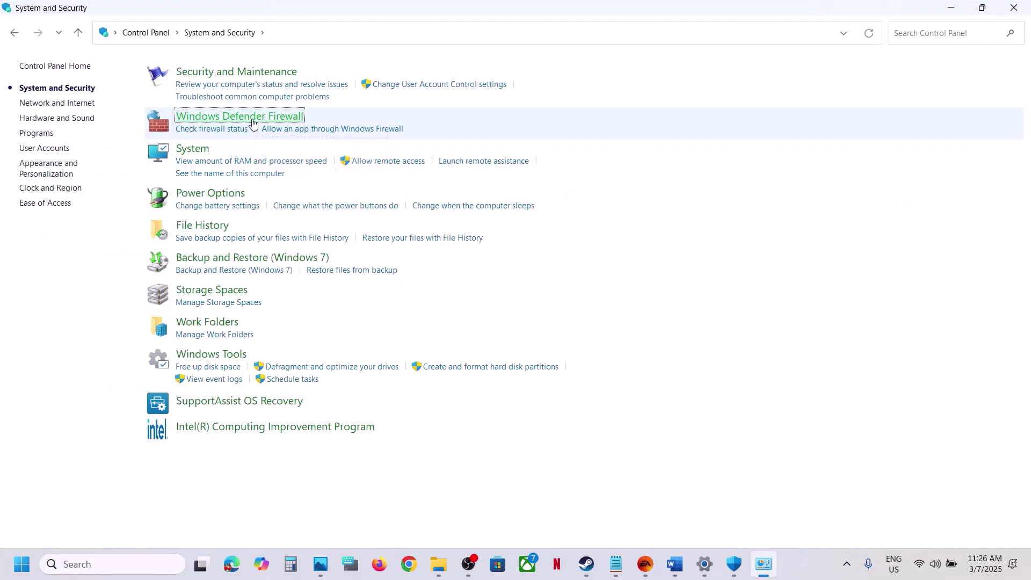
click(253, 121)
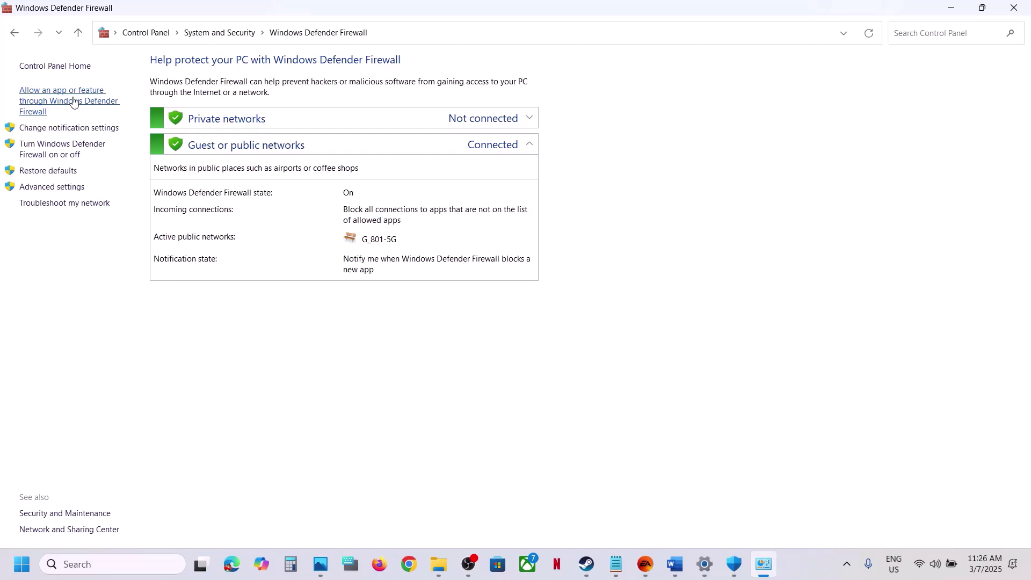
click(73, 102)
Step: Try to add the SplitFiction application from Split Fiction\Split\Binaries\Win64 to the apps allowed through the firewall
click(673, 105)
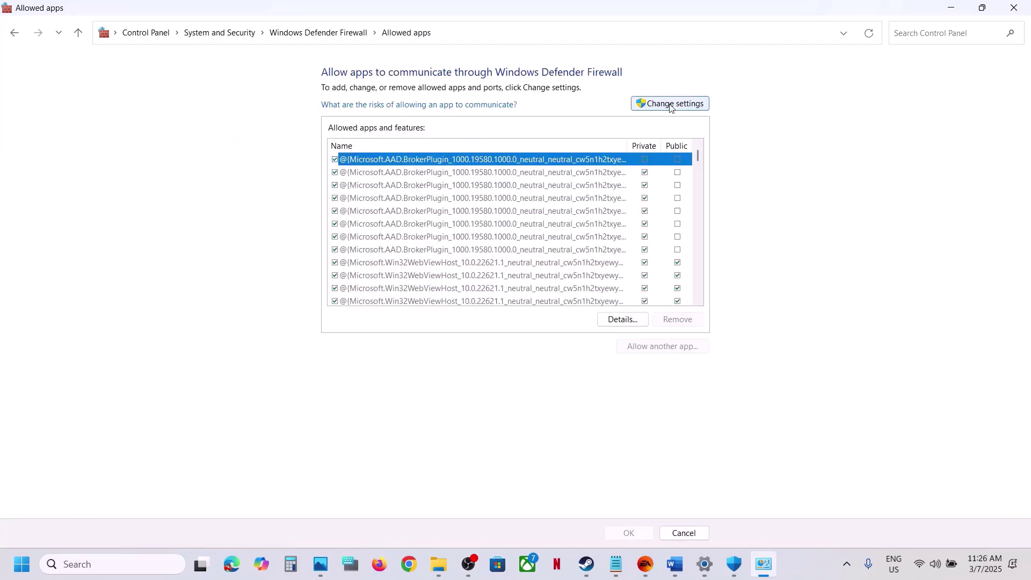
click(688, 343)
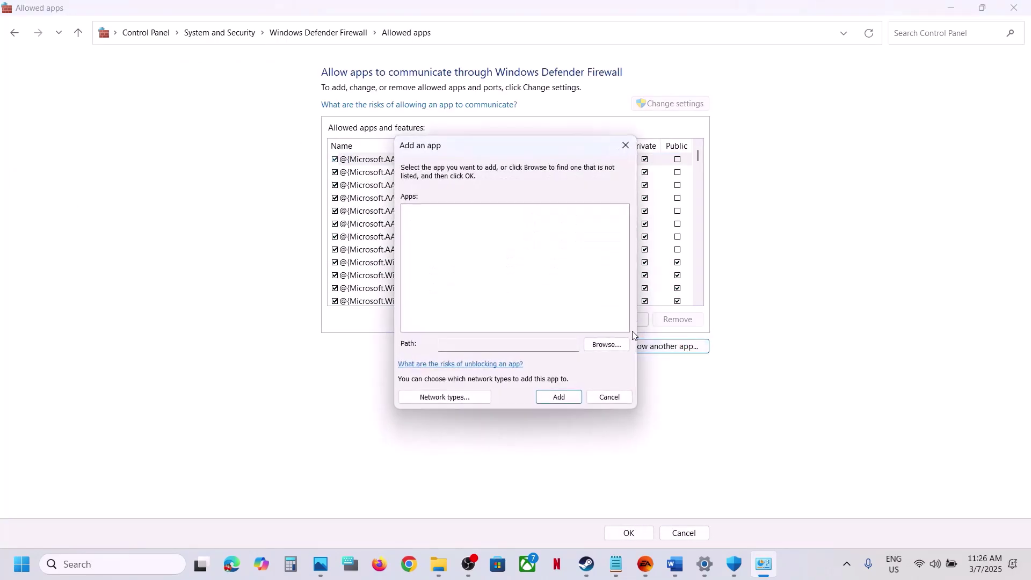
click(612, 344)
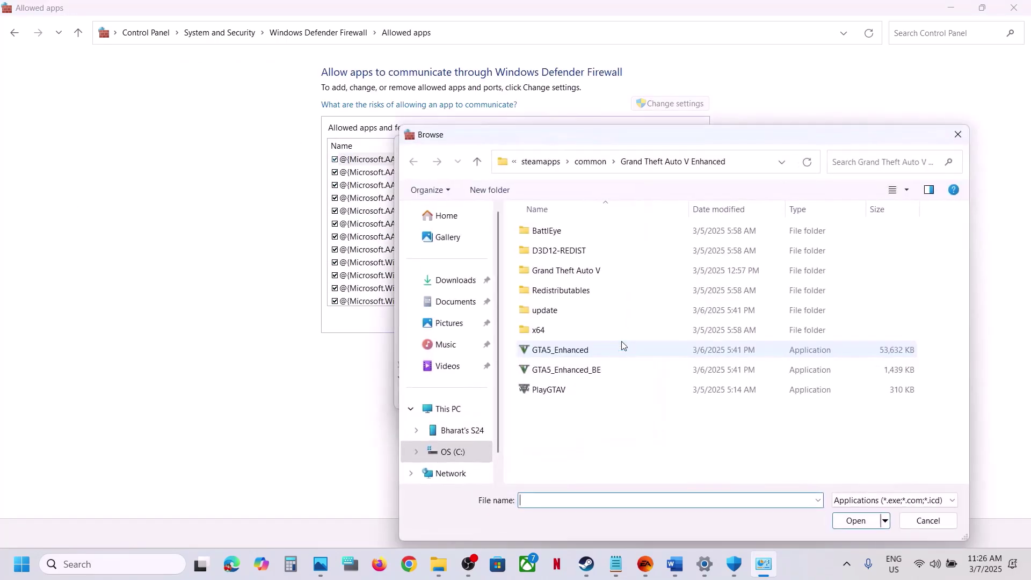
click(596, 170)
double_click(549, 314)
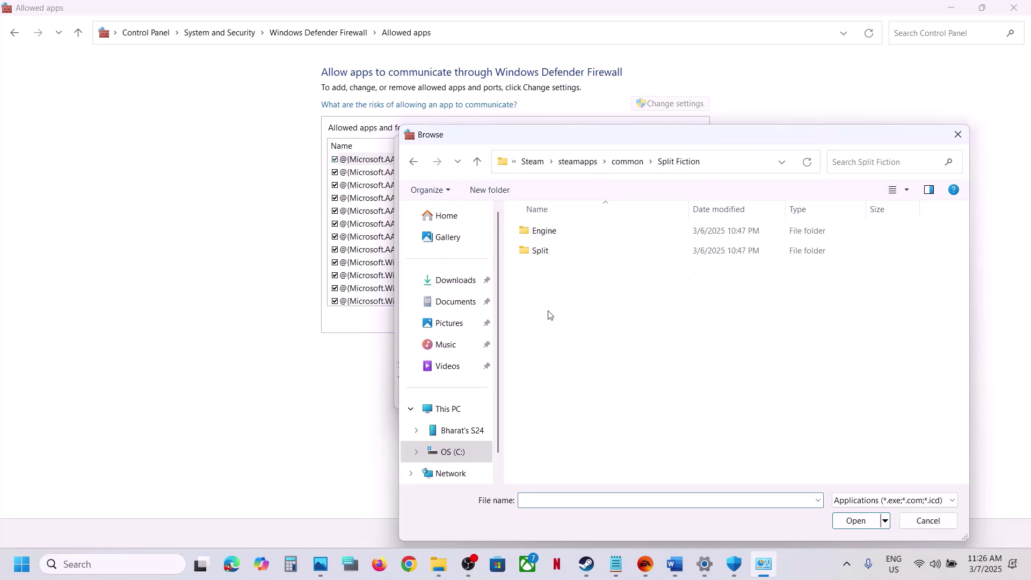
double_click(544, 251)
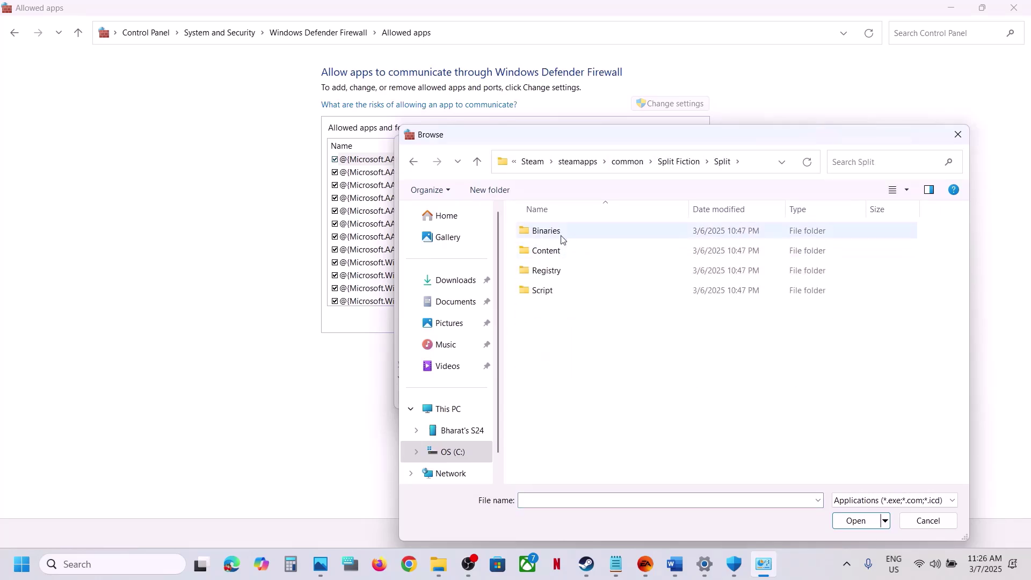
double_click(559, 231)
double_click(559, 232)
click(565, 259)
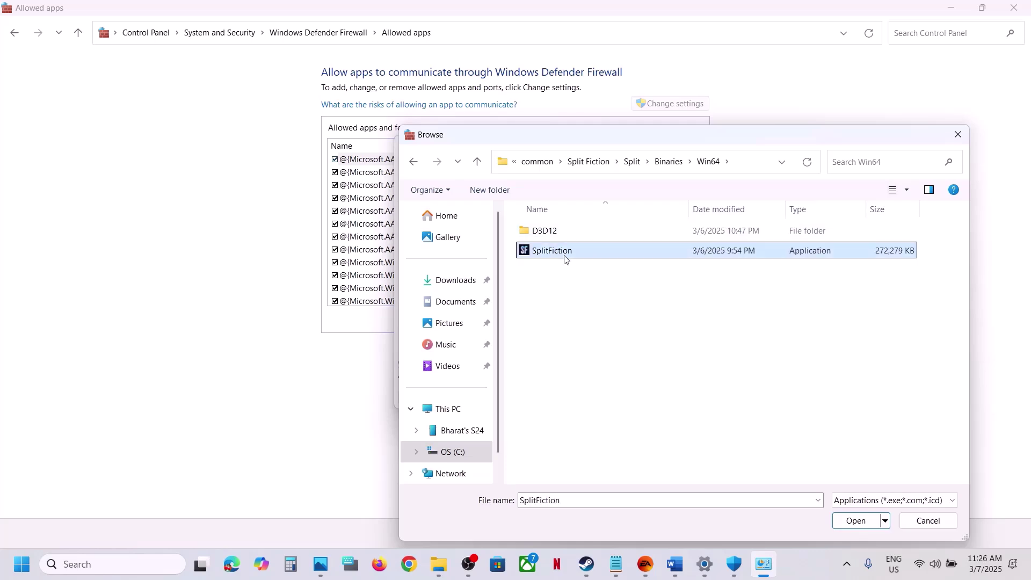
click(856, 520)
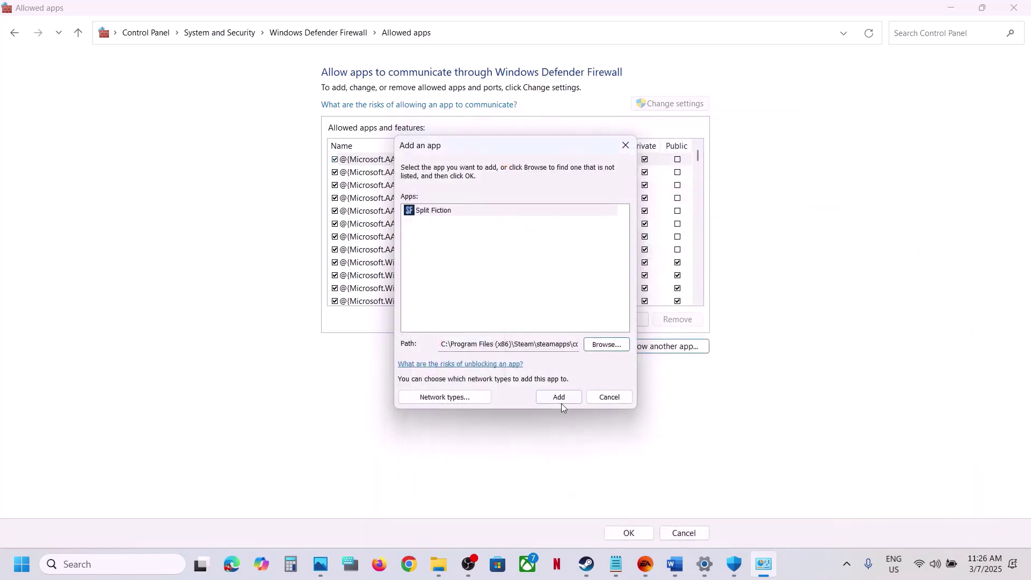
click(562, 404)
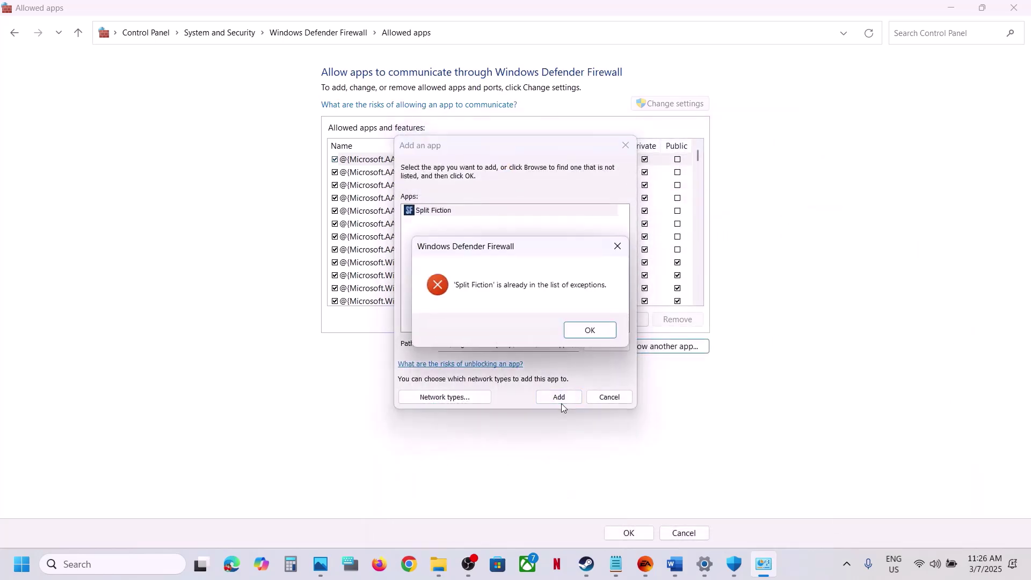
click(592, 331)
click(611, 398)
Step: Find the Split Fiction entry in the firewall's allowed apps list and check its Private and Public network permissions
click(445, 262)
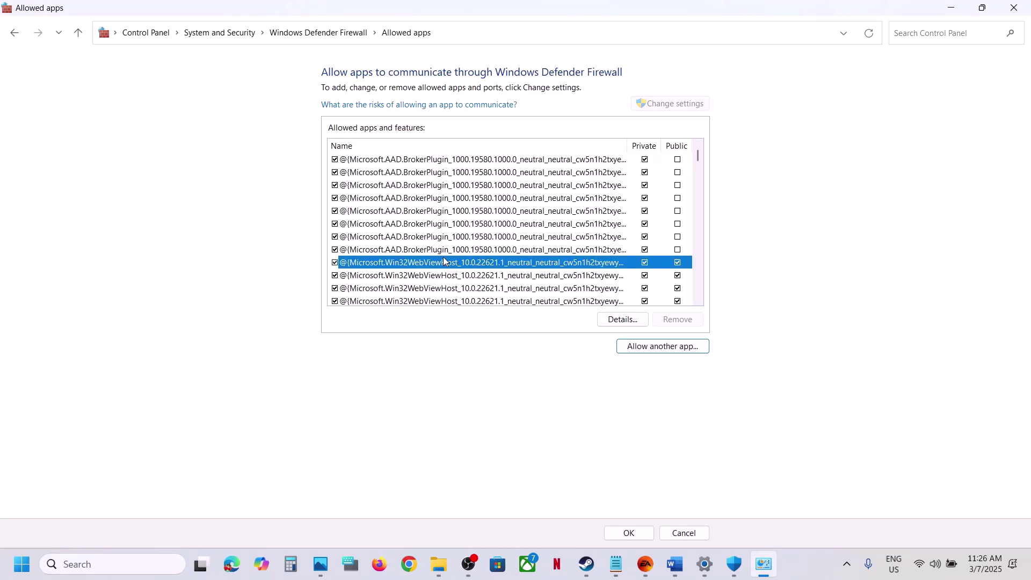
key(s)
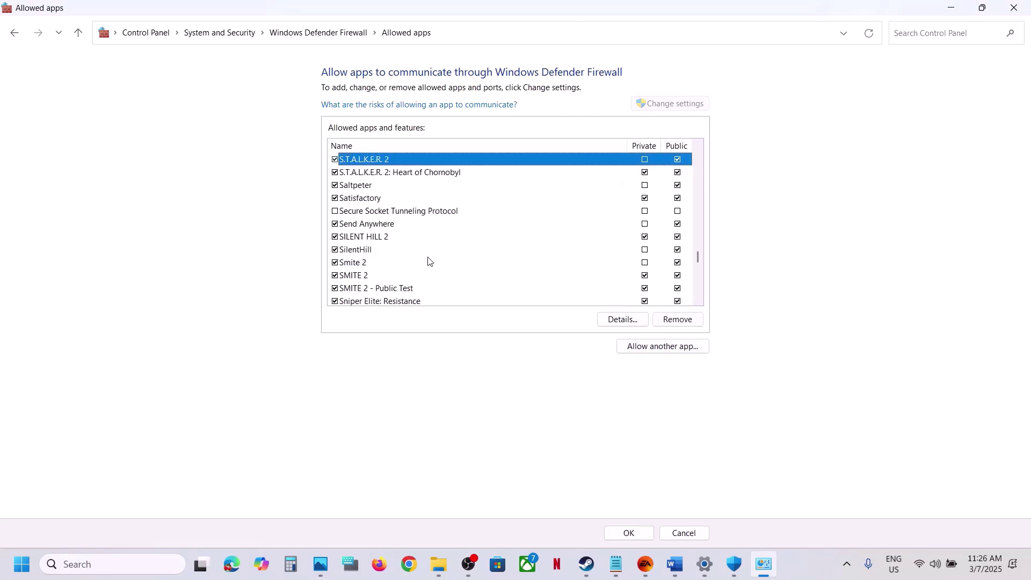
click(699, 303)
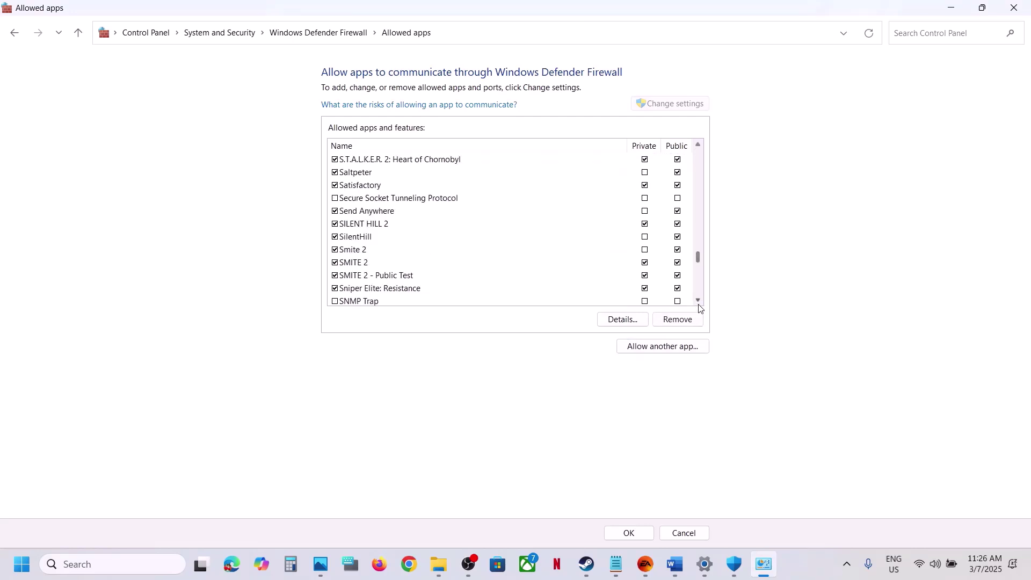
click(698, 303)
click(698, 303)
click(698, 303)
click(699, 303)
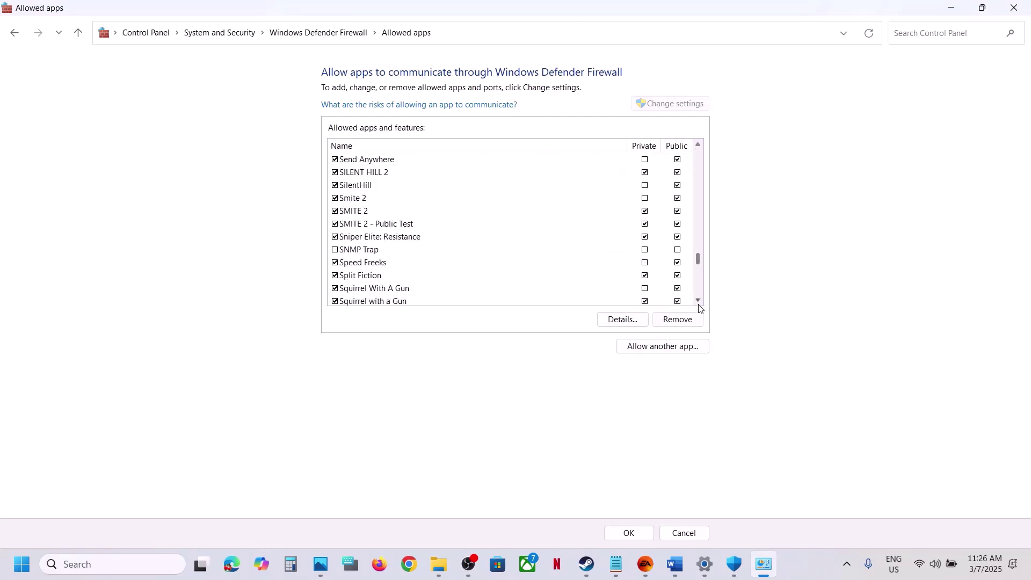
click(350, 278)
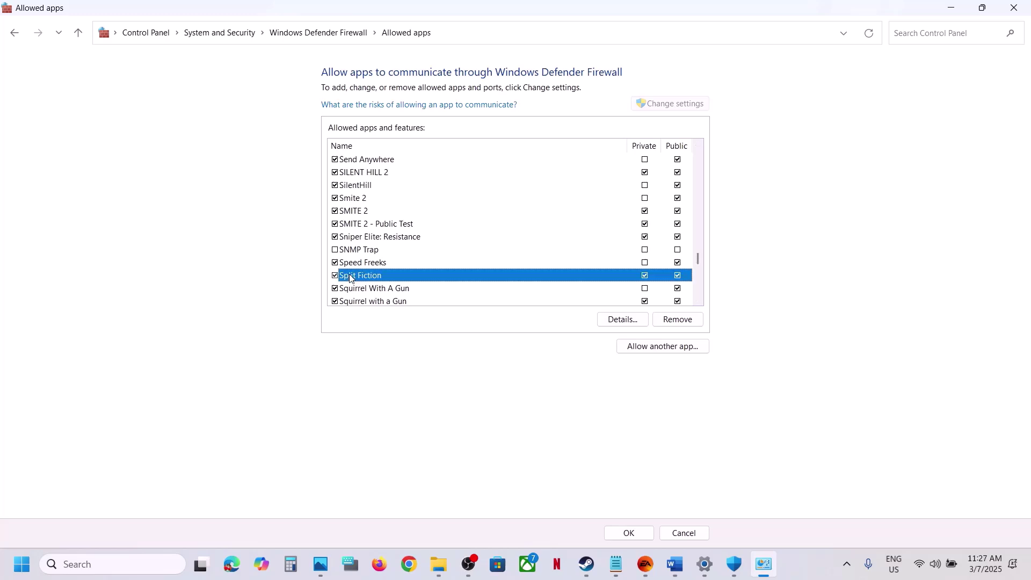
Step: Close the Control Panel, Windows Security and Settings windows, and read Step 6 on verifying the game files in the Word document
click(1014, 8)
click(1015, 12)
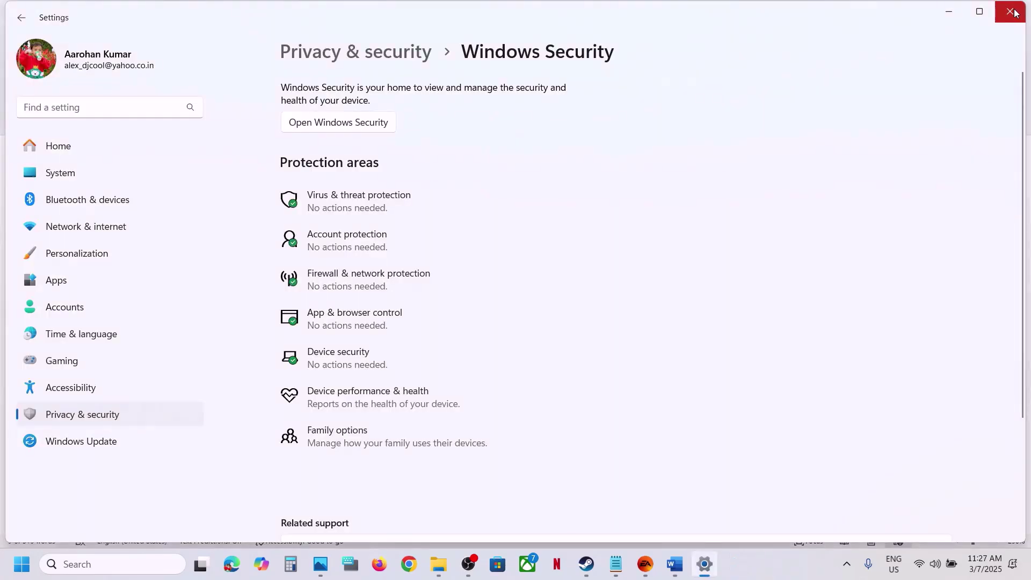
click(1015, 11)
scroll(417, 358, down, 3)
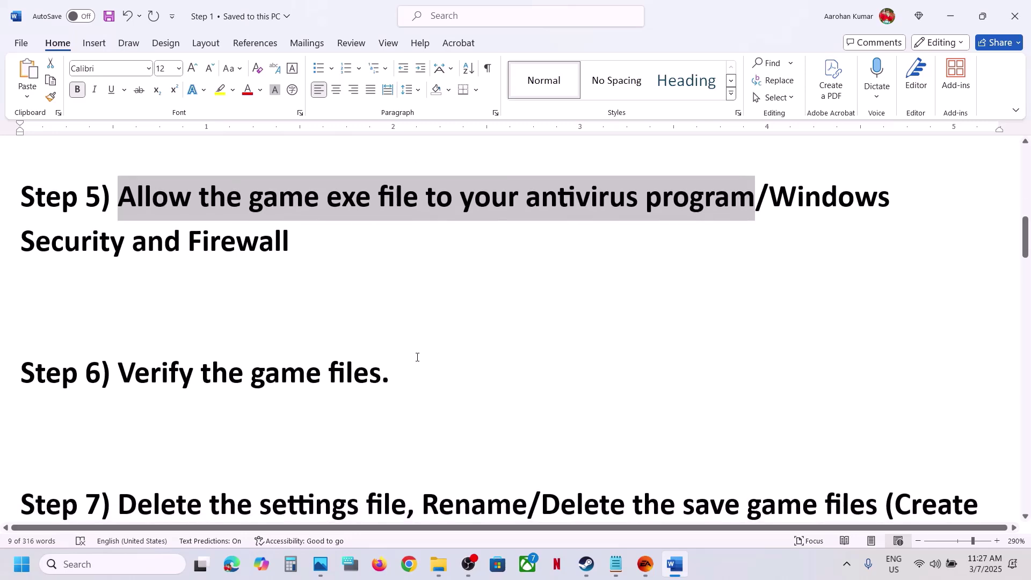
drag(120, 395, 433, 393)
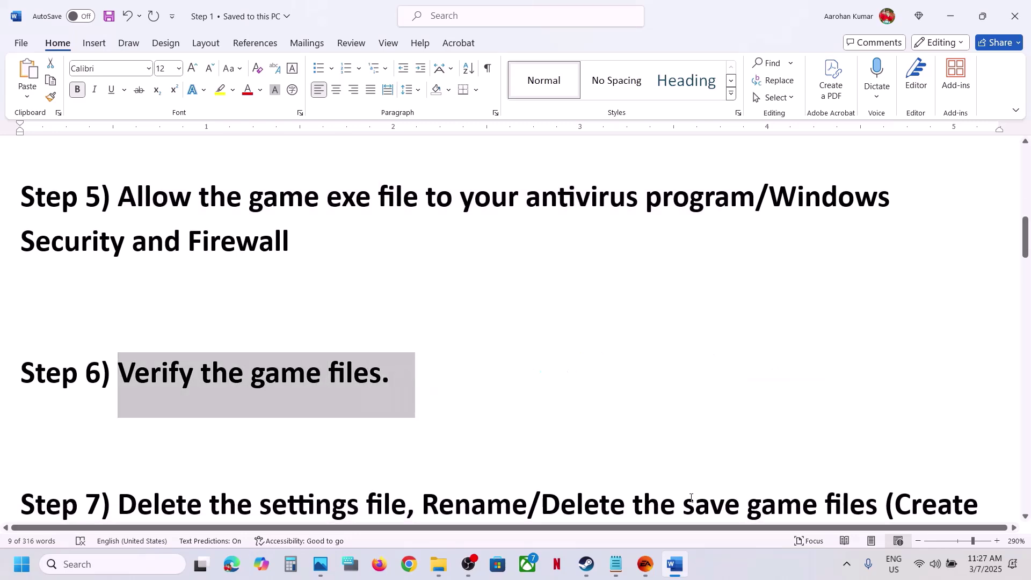
Step: Switch to Steam and view the integrity verification option among Split Fiction's installed files properties, closing the properties without running it
click(586, 563)
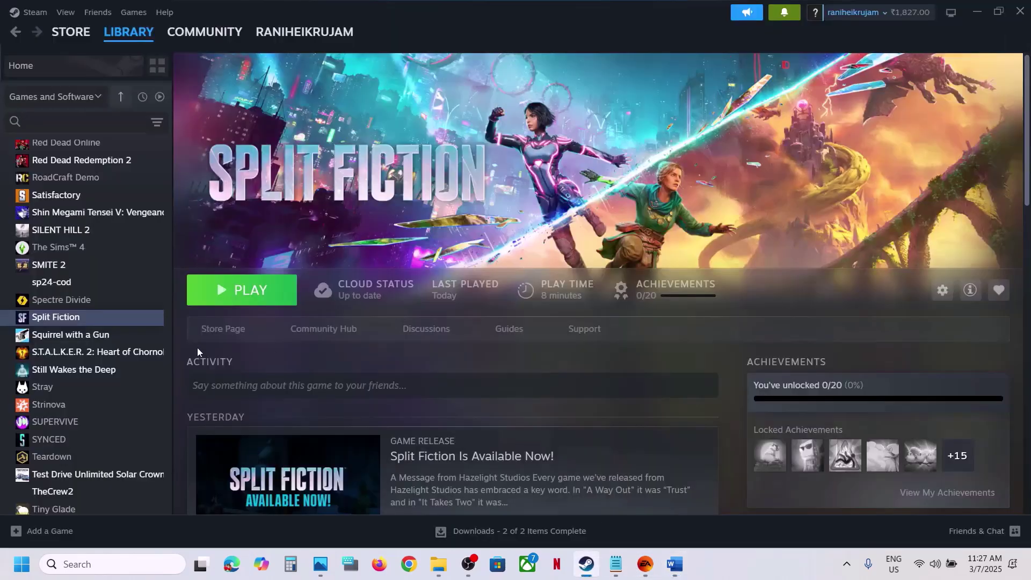
right_click(119, 318)
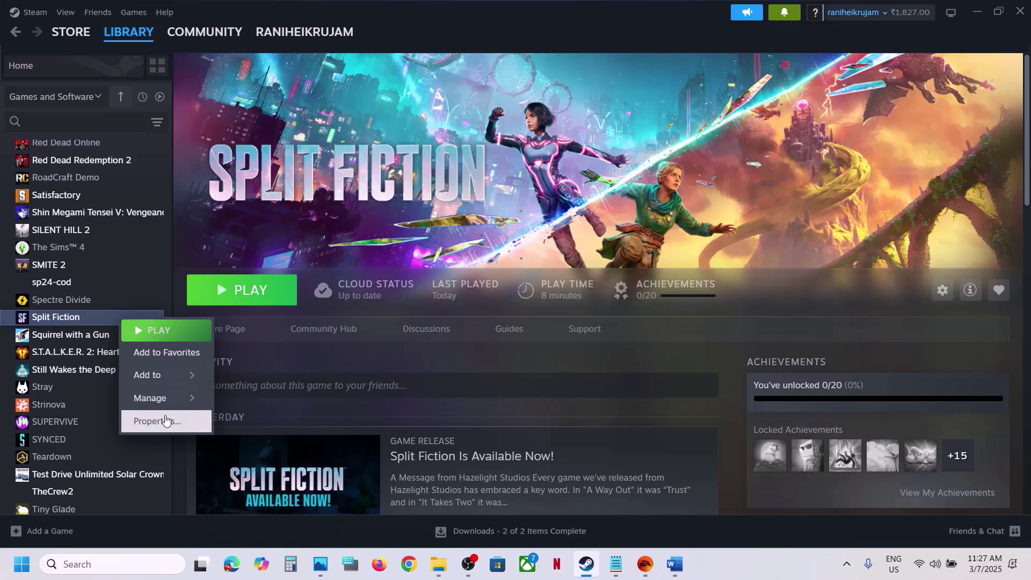
click(165, 423)
click(297, 188)
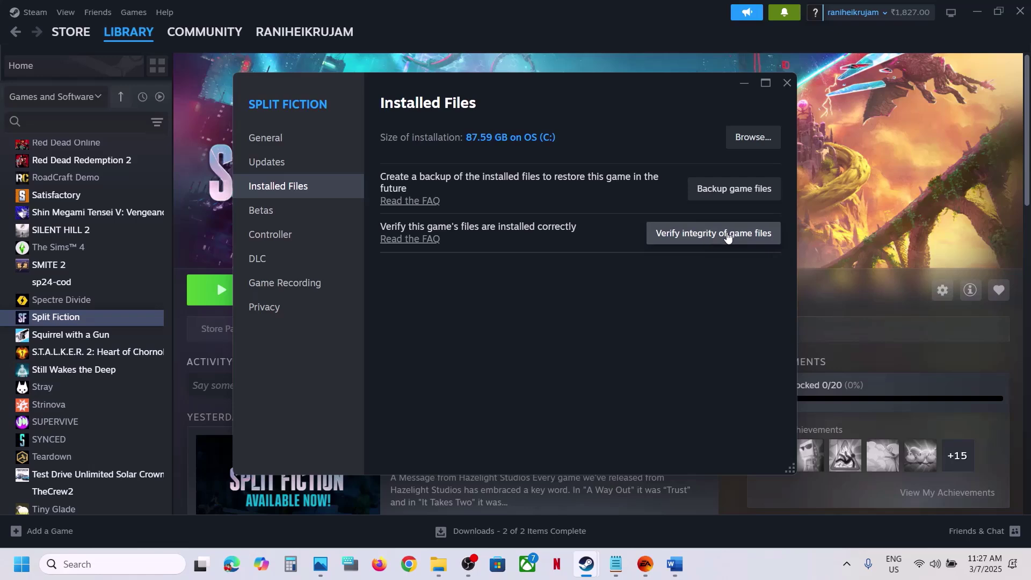
click(789, 85)
Step: Switch to the EA app and view the Repair option for The Sims 4, dismissing it and returning to Steam
click(652, 575)
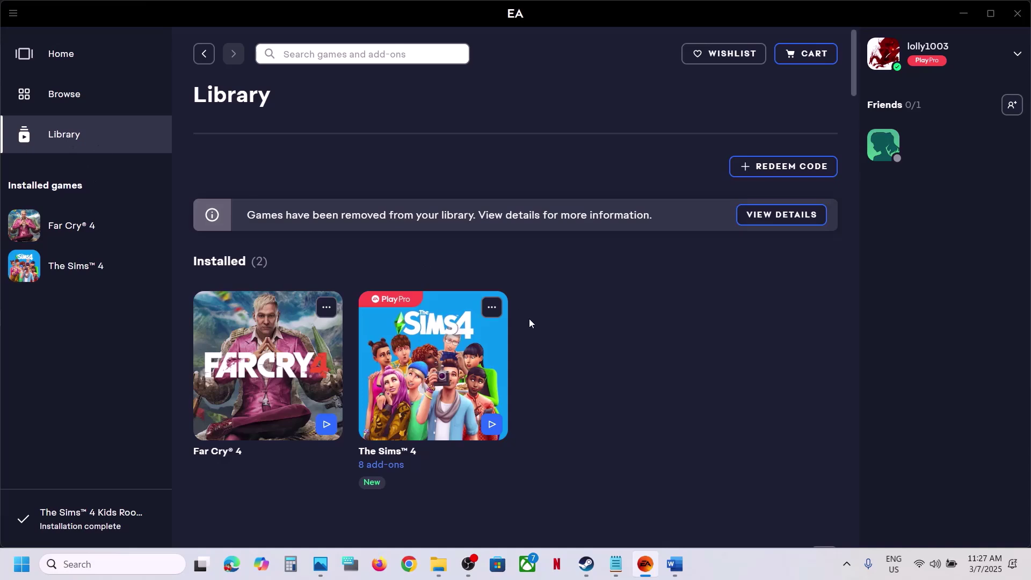
click(492, 302)
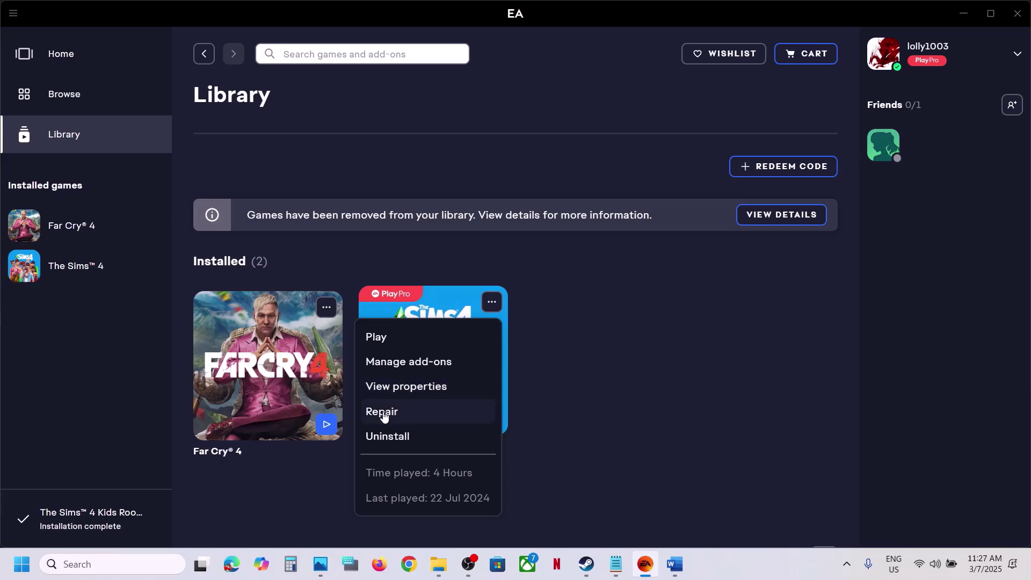
click(572, 385)
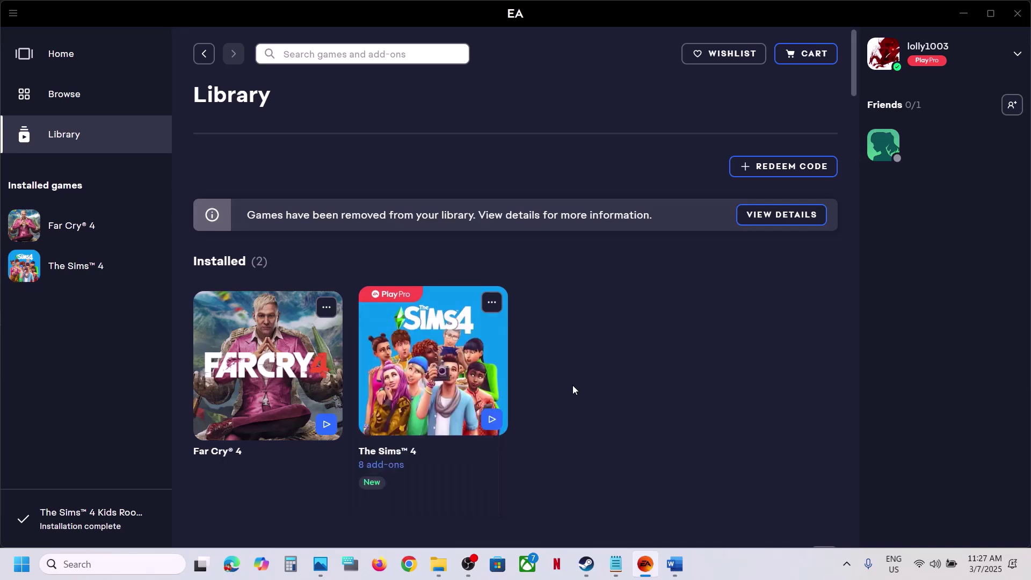
click(580, 568)
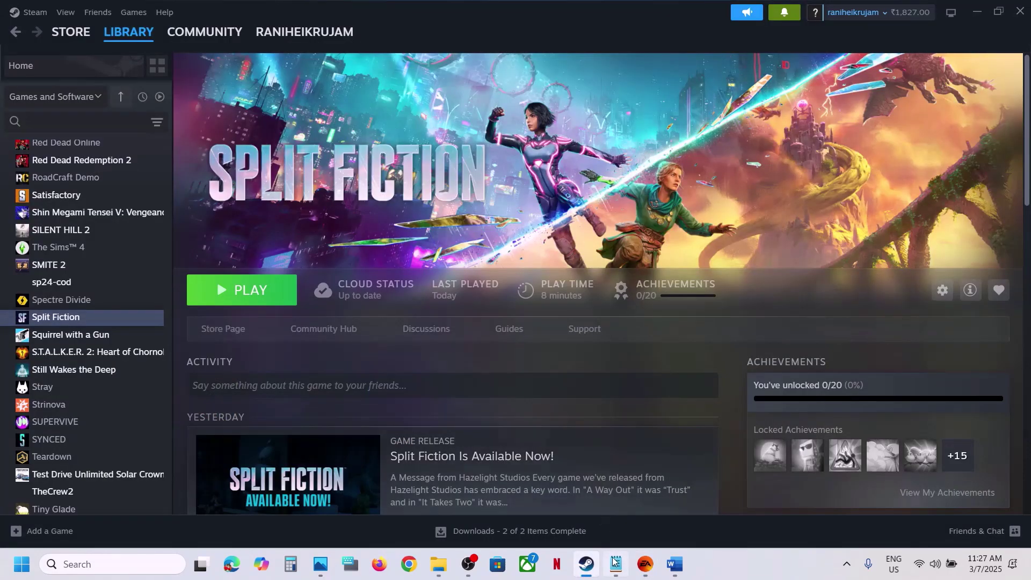
Step: Switch to the Word document and read Step 7, highlighting the part about deleting the settings file
click(674, 565)
scroll(430, 385, down, 2)
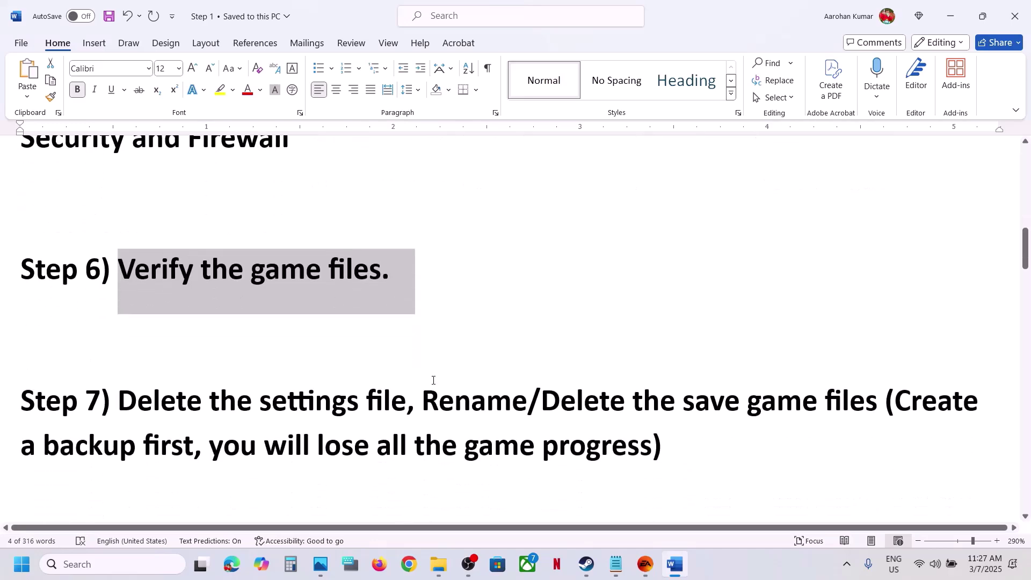
drag(133, 400, 405, 402)
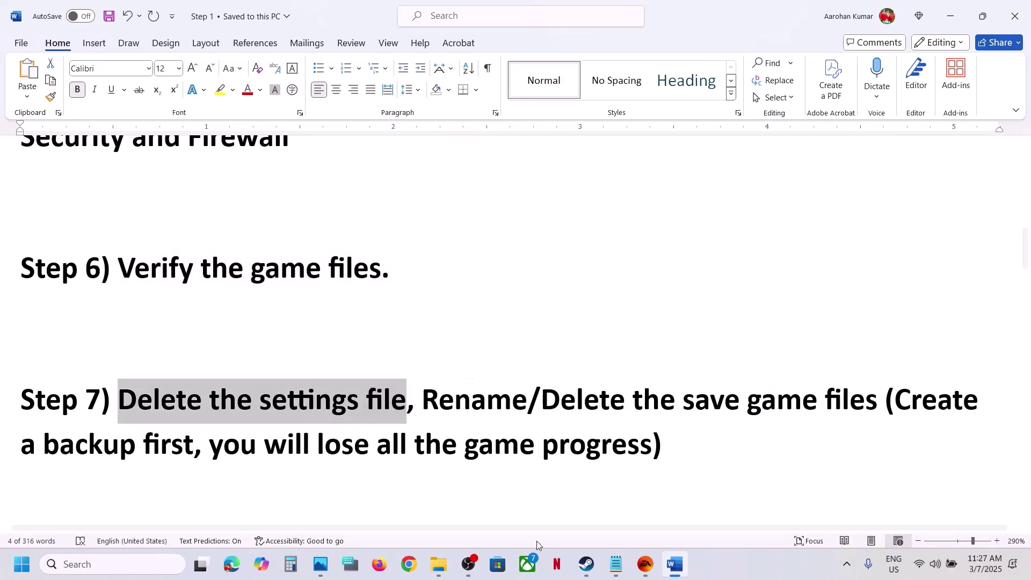
Step: Switch to File Explorer and open the user's profile folder under Users on the C: drive
click(439, 569)
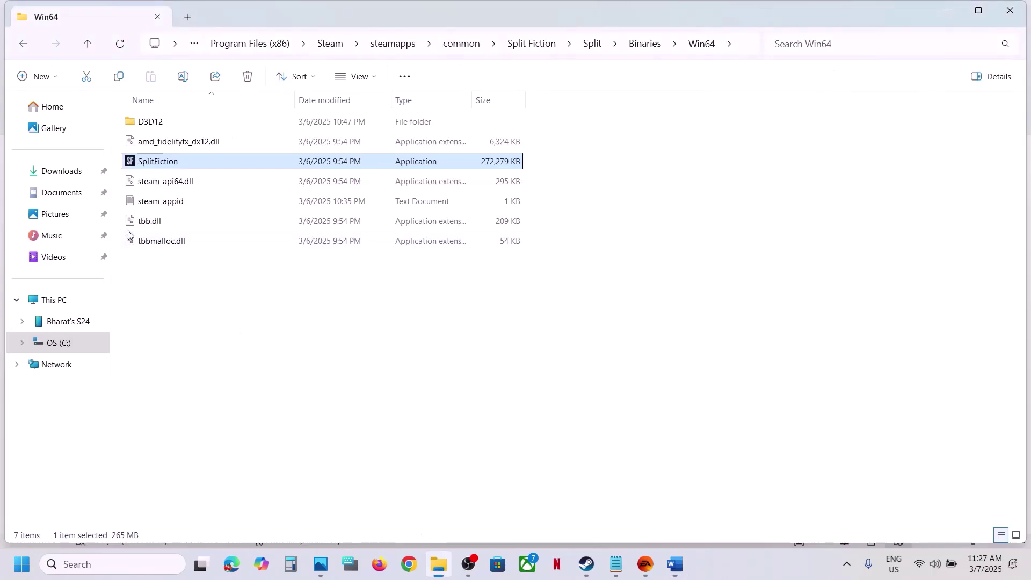
click(69, 293)
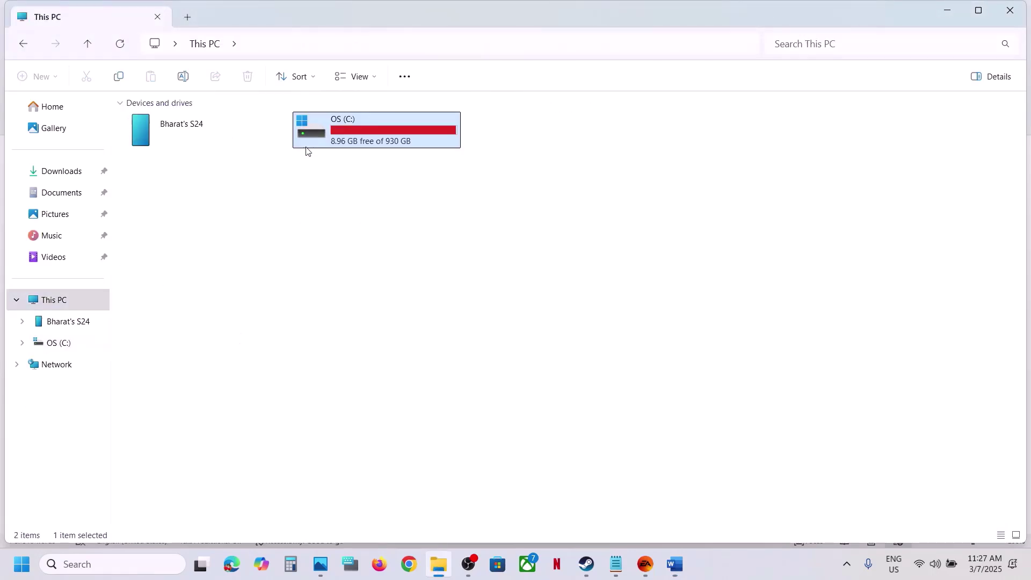
double_click(306, 147)
click(151, 361)
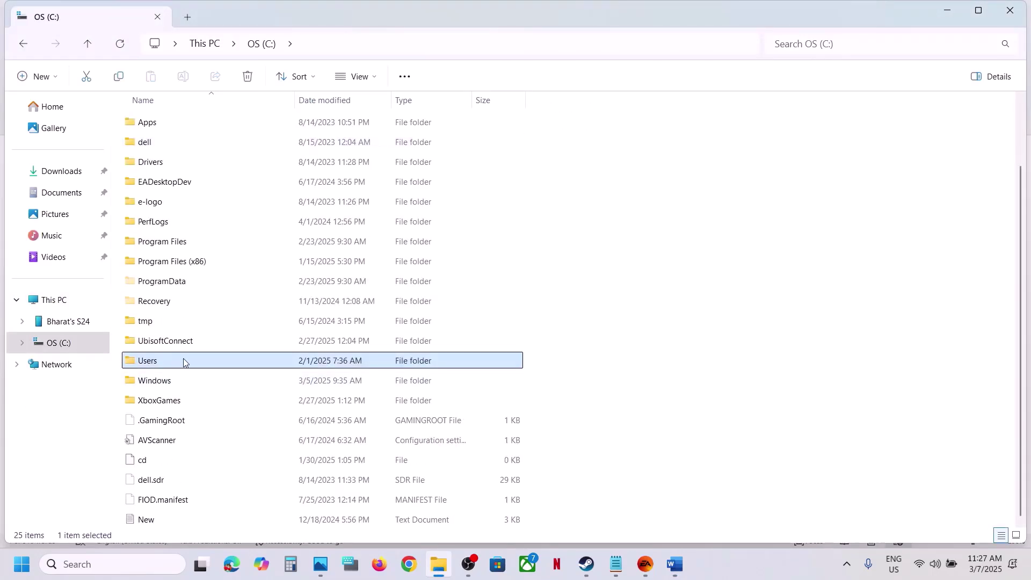
double_click(183, 362)
click(152, 128)
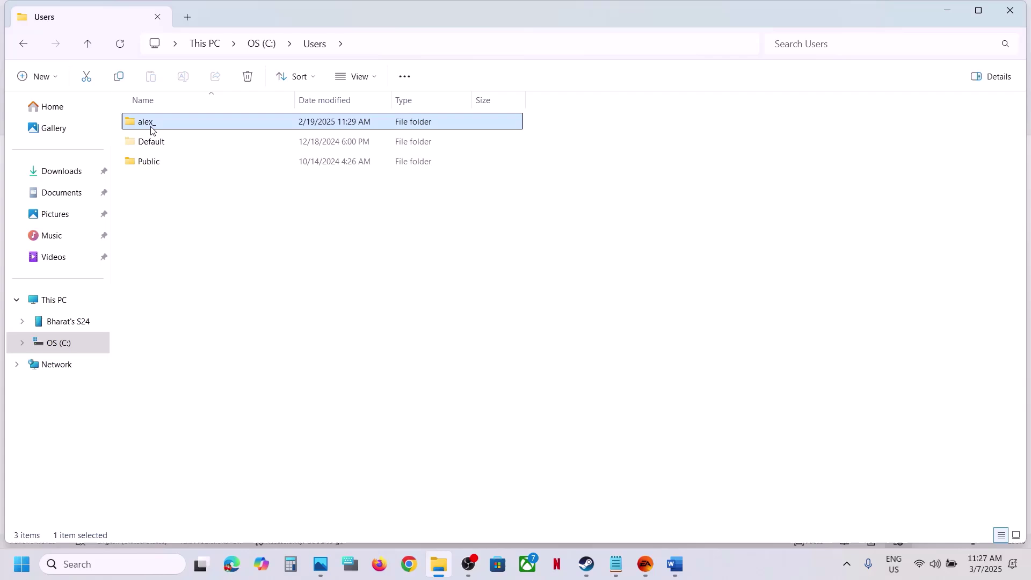
double_click(184, 128)
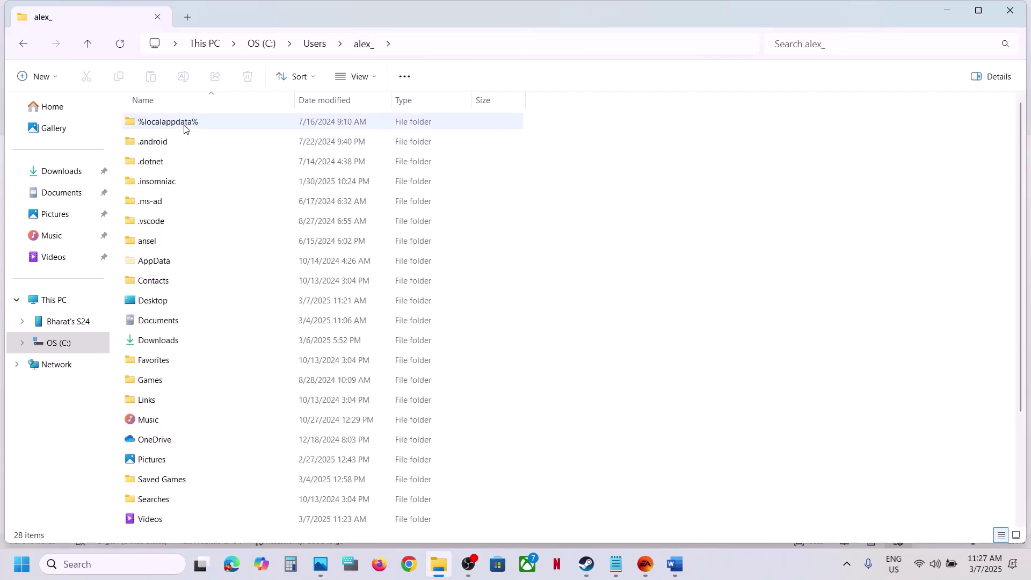
Step: Check the Hidden items display setting for the AppData folder and open AppData\Local\SplitFiction
click(190, 261)
click(376, 80)
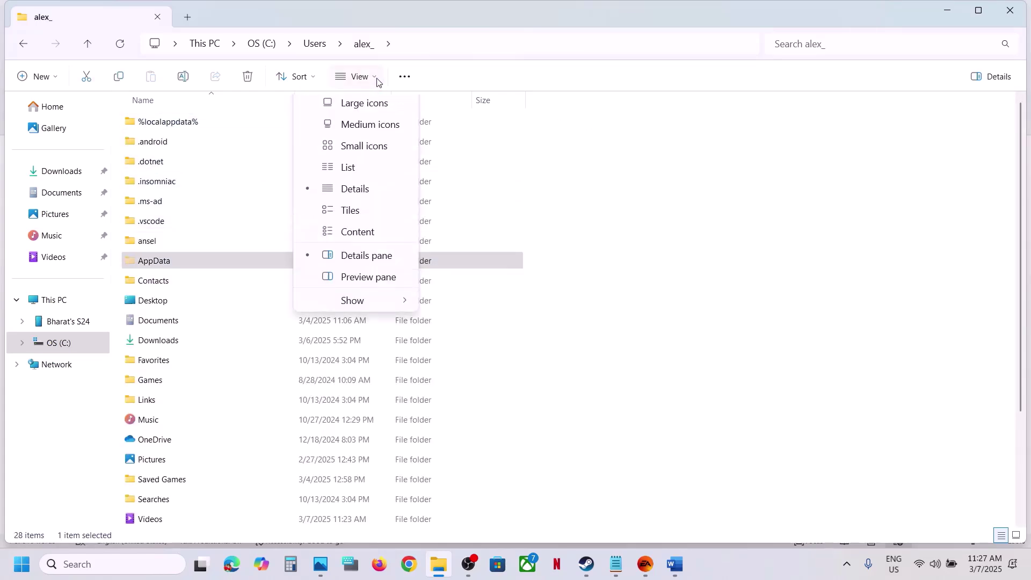
mouse_move(371, 330)
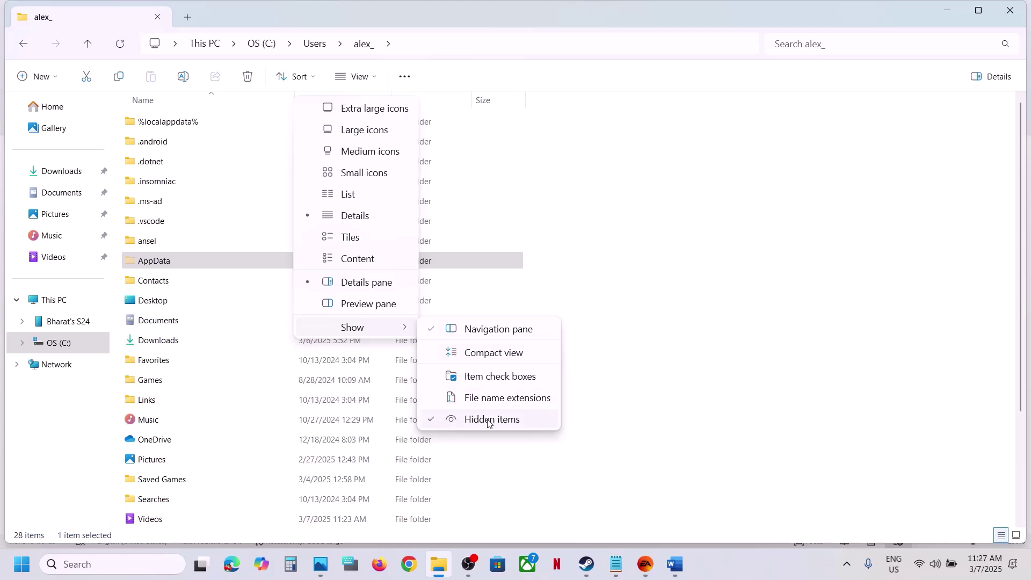
click(165, 266)
double_click(166, 264)
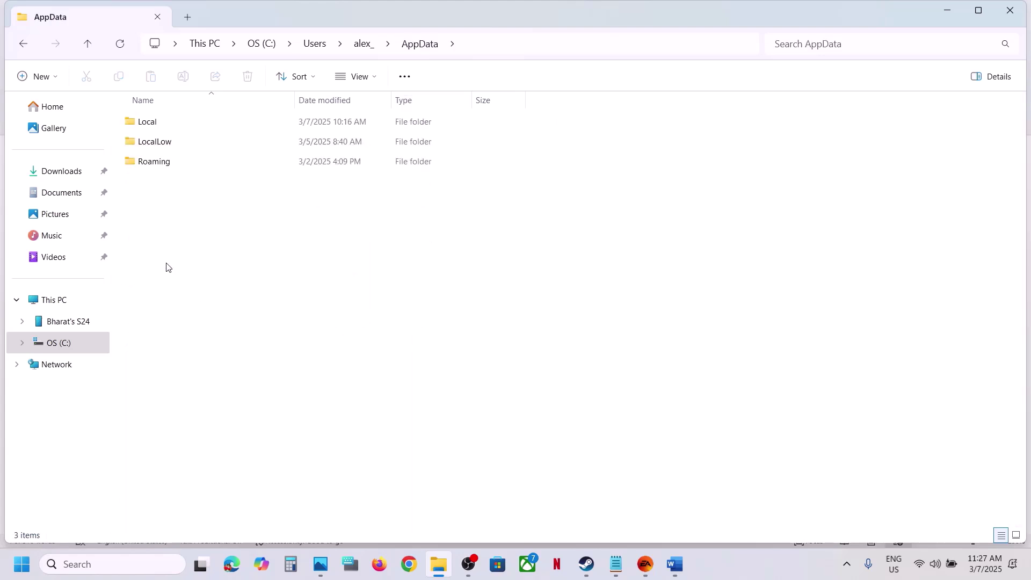
double_click(159, 123)
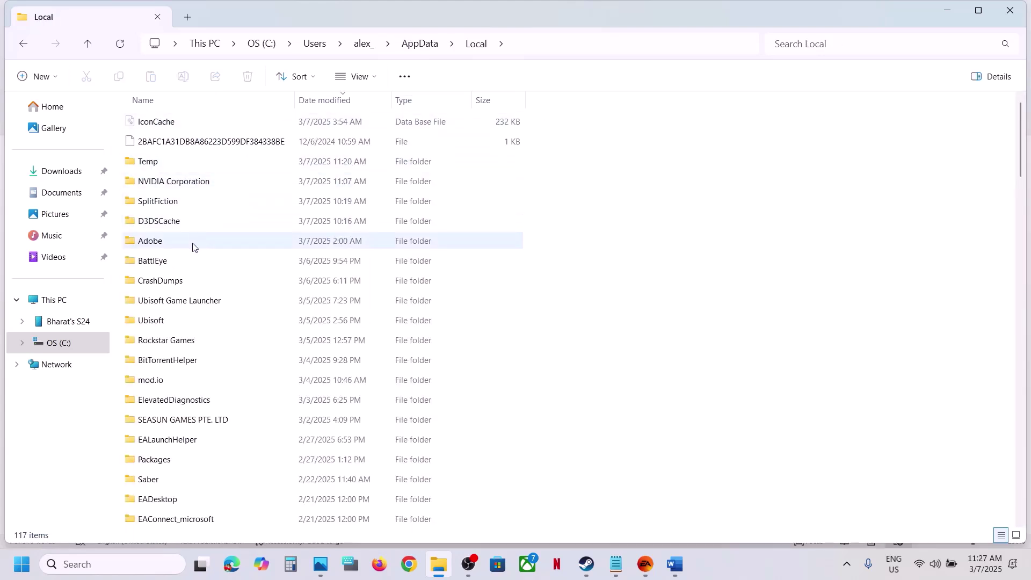
click(173, 203)
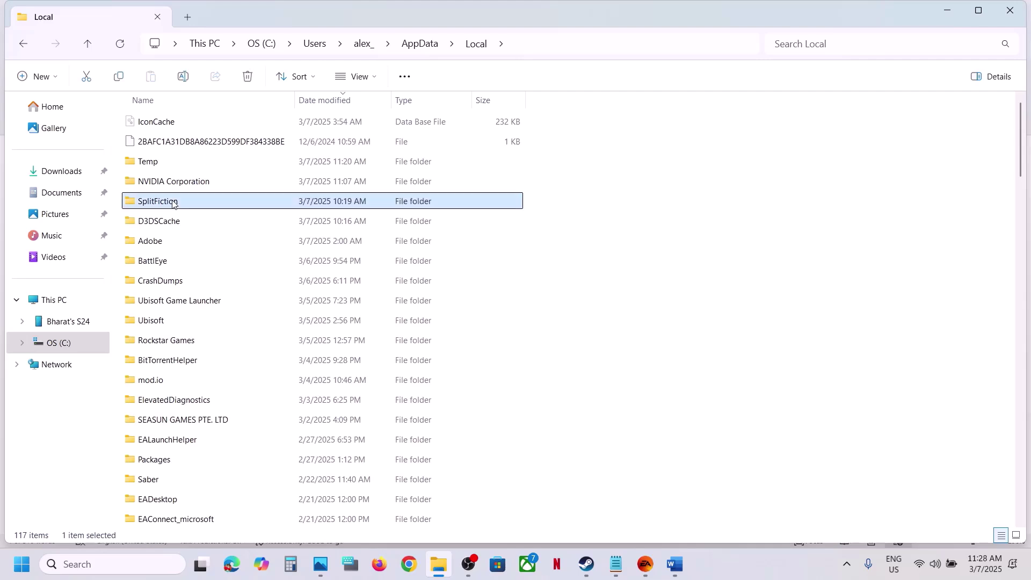
double_click(204, 203)
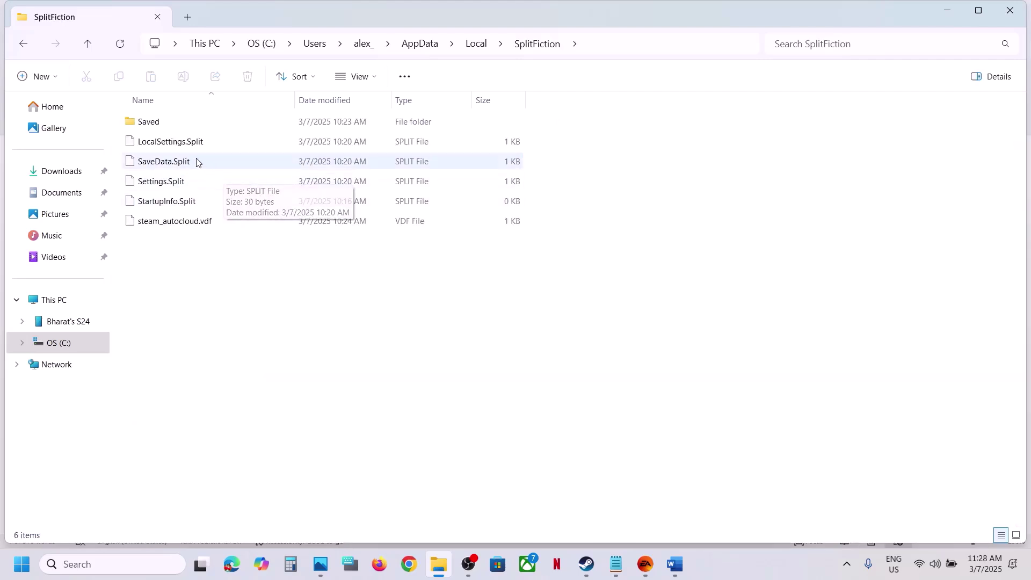
Step: Back up the LocalSettings.Split and Settings.Split files by copying them to the desktop
click(180, 146)
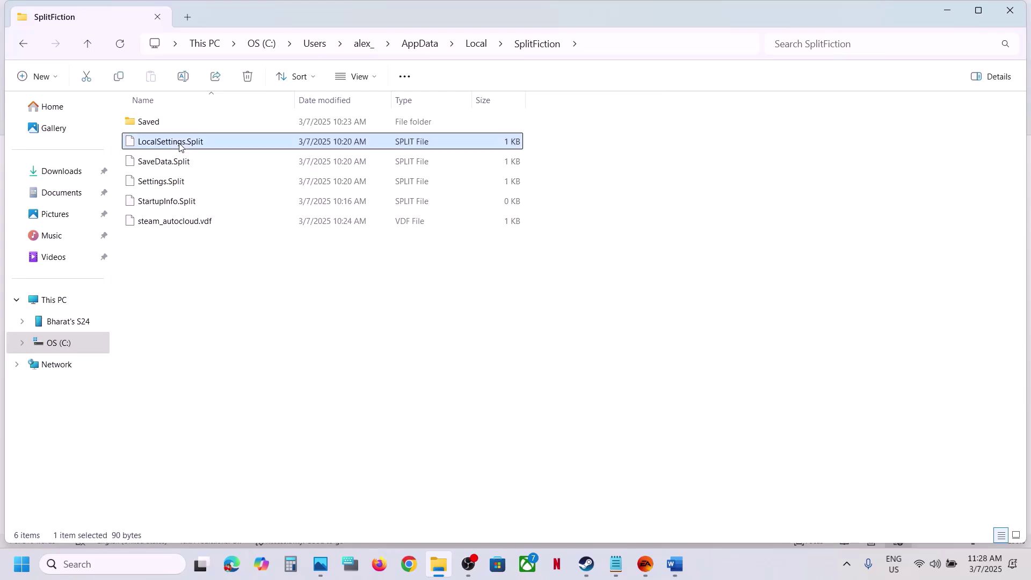
ctrl+click(172, 182)
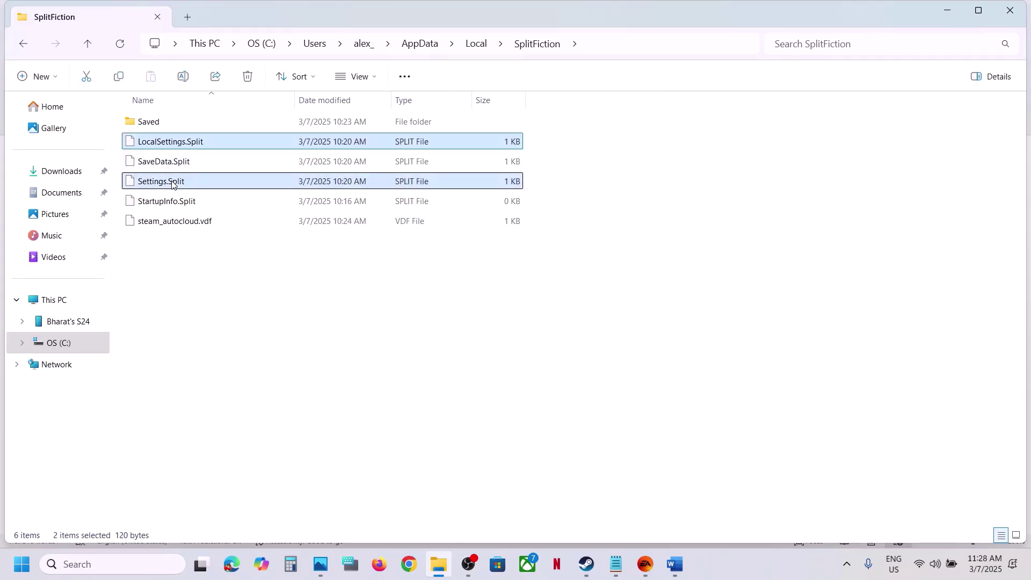
right_click(197, 185)
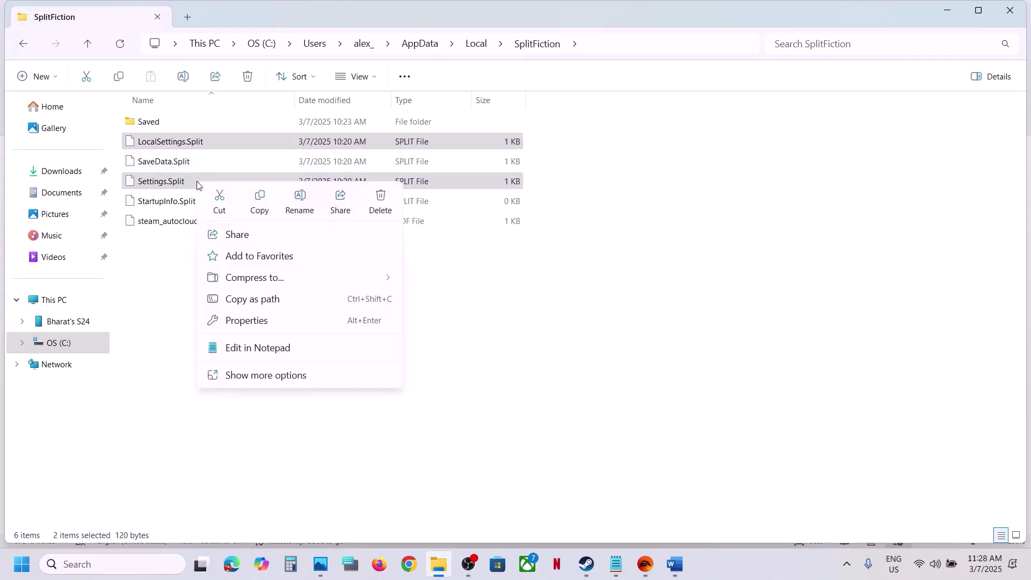
click(268, 205)
key(super+d)
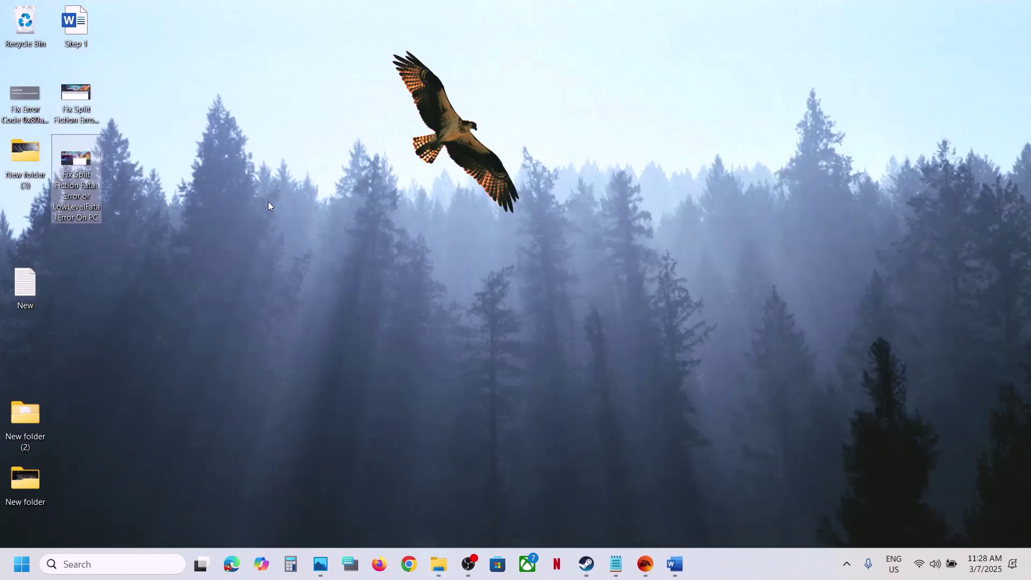
key(ctrl+v)
click(33, 231)
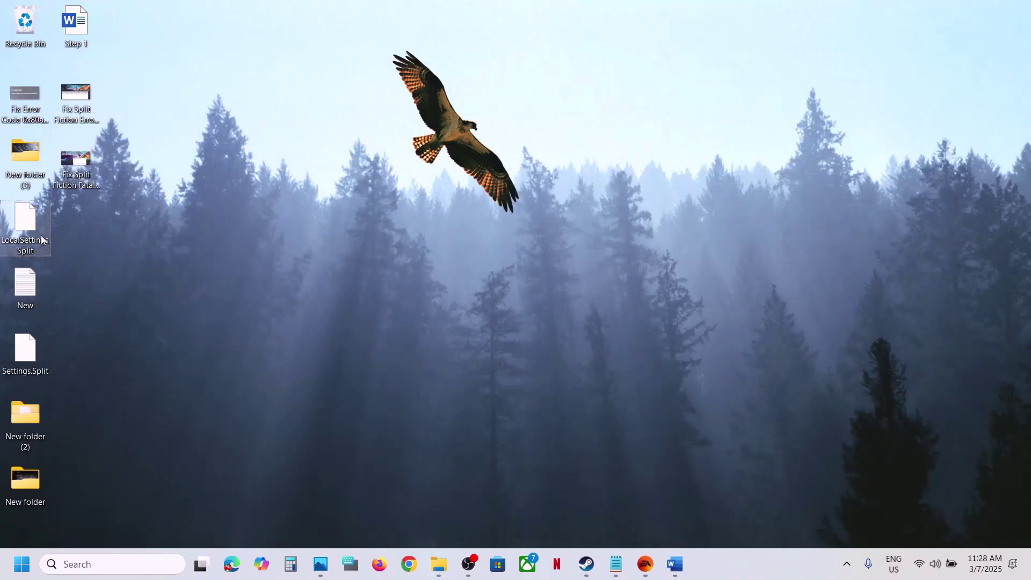
click(39, 352)
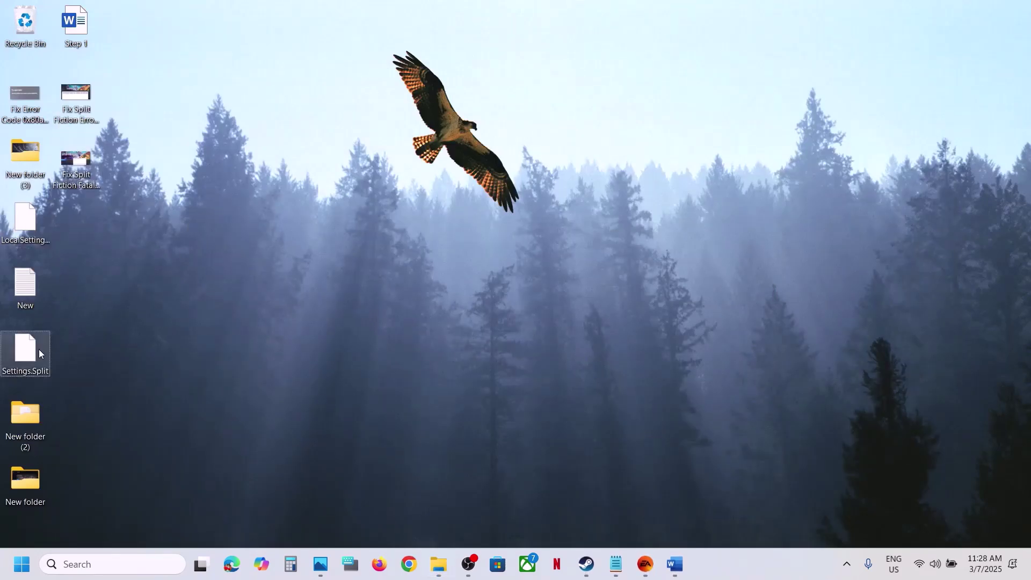
Step: Return to the SplitFiction folder, view the Delete option for the two settings files without running it, and switch to Steam
key(alt+Tab)
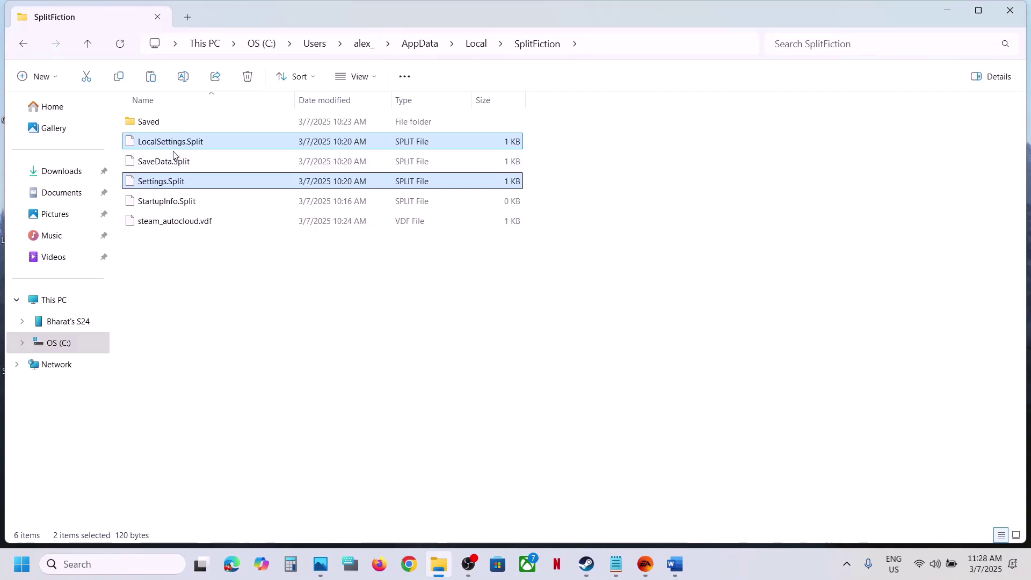
right_click(192, 142)
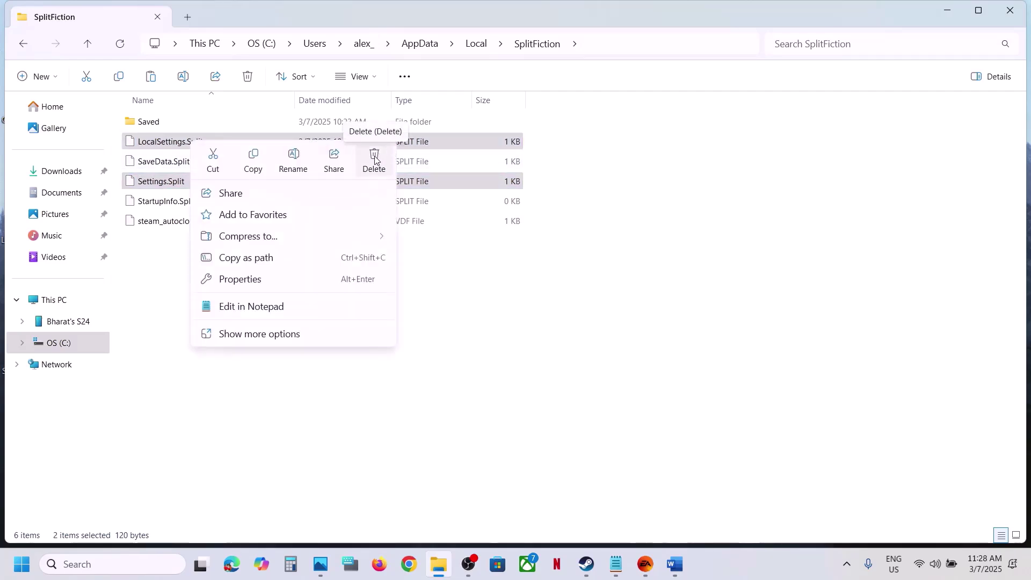
click(587, 563)
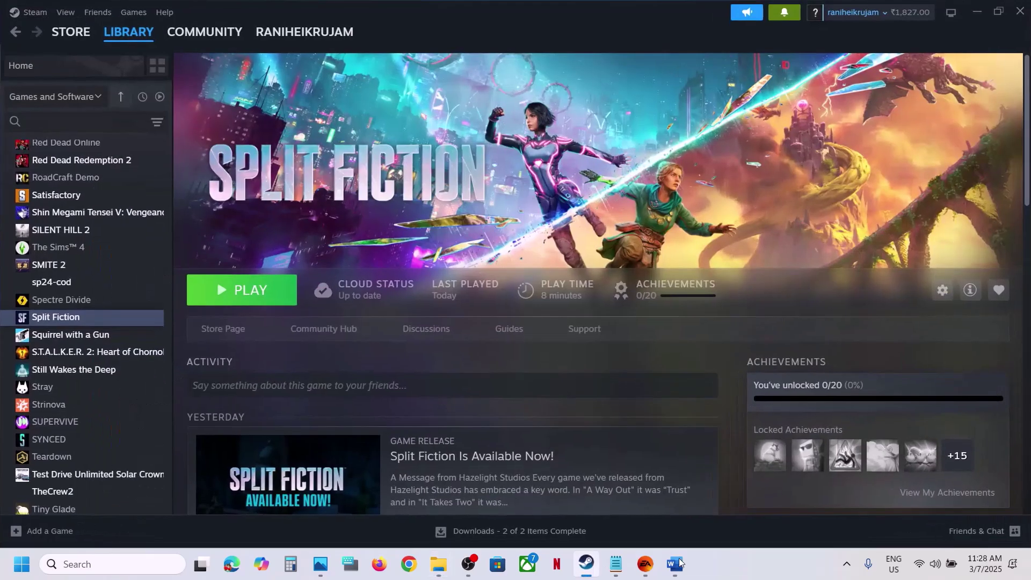
Step: Switch to the Word document and read the rest of Step 7 on renaming or deleting save files, backing up and losing progress
click(676, 564)
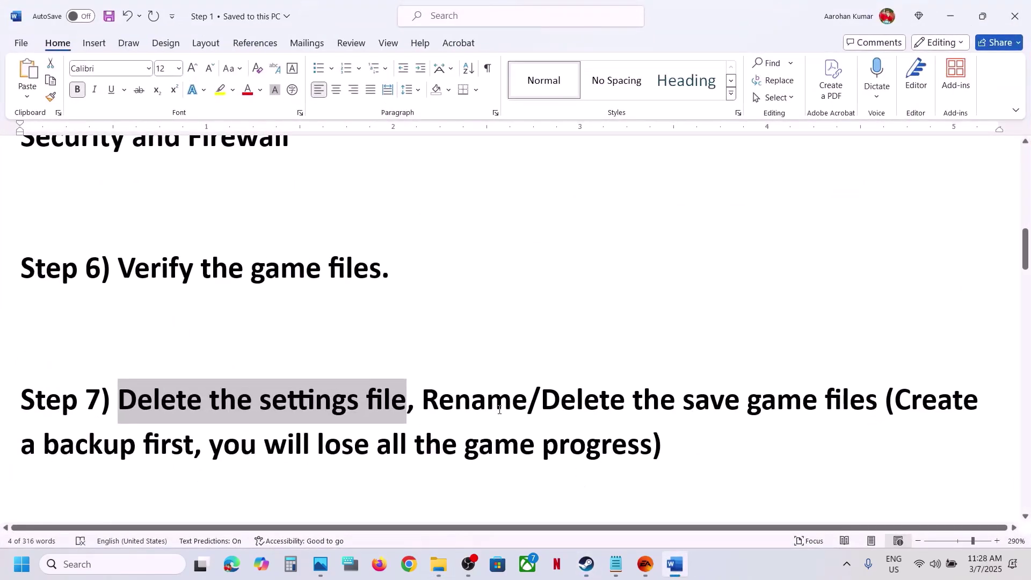
drag(426, 398, 194, 450)
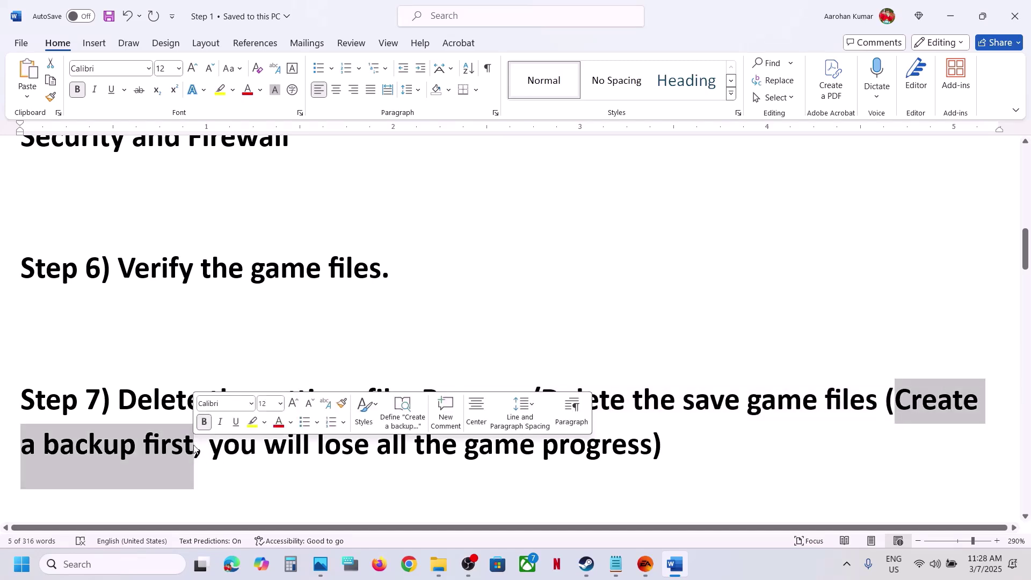
click(210, 443)
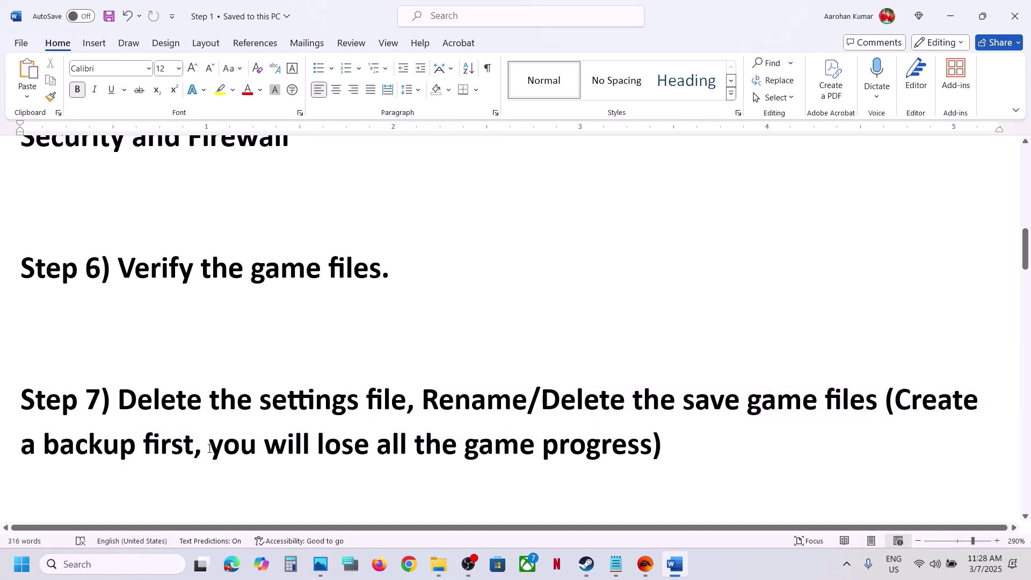
drag(210, 449, 618, 464)
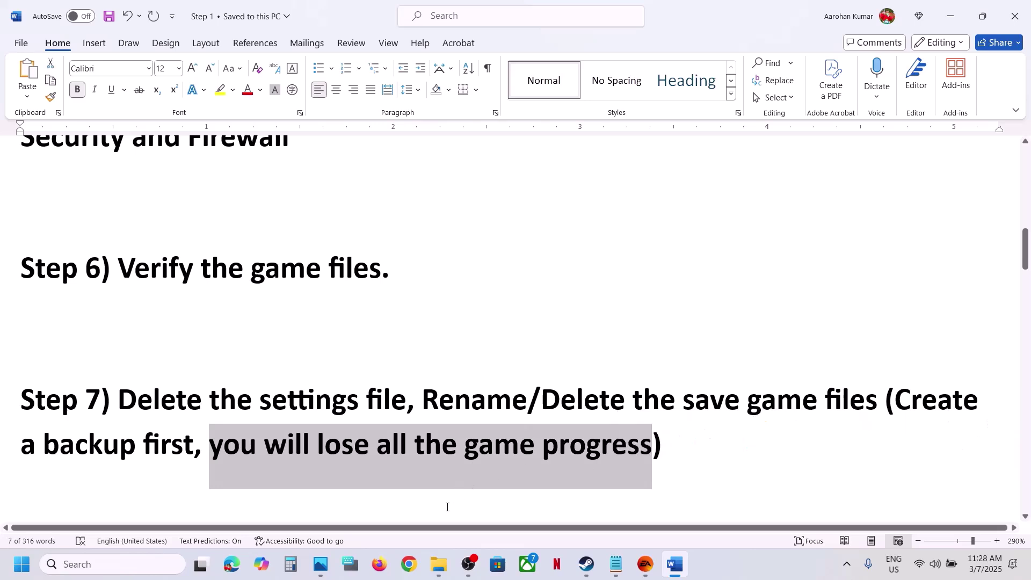
Step: Switch to File Explorer, go up from the SplitFiction folder to AppData\Local, and show its full path
click(439, 564)
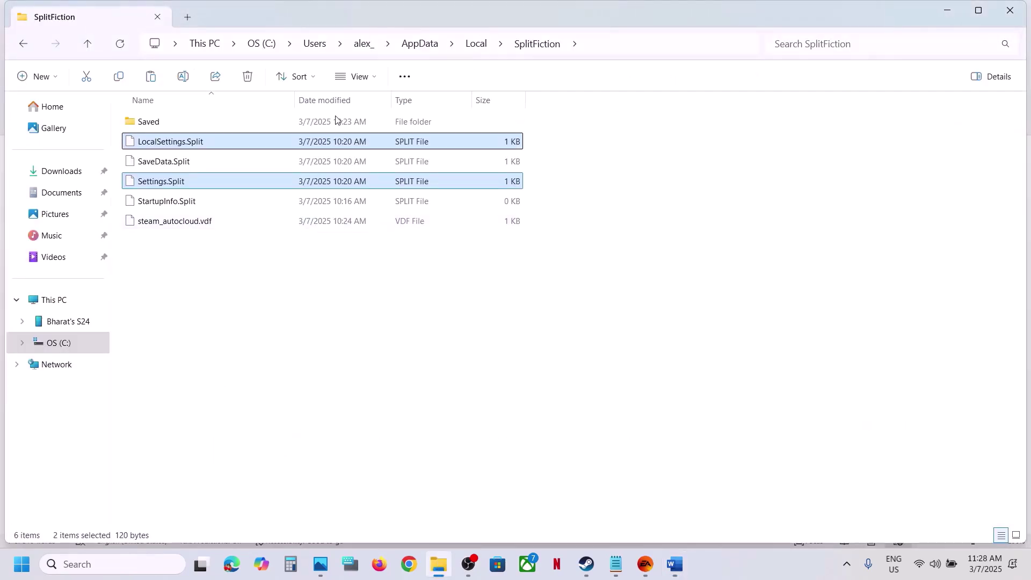
click(594, 43)
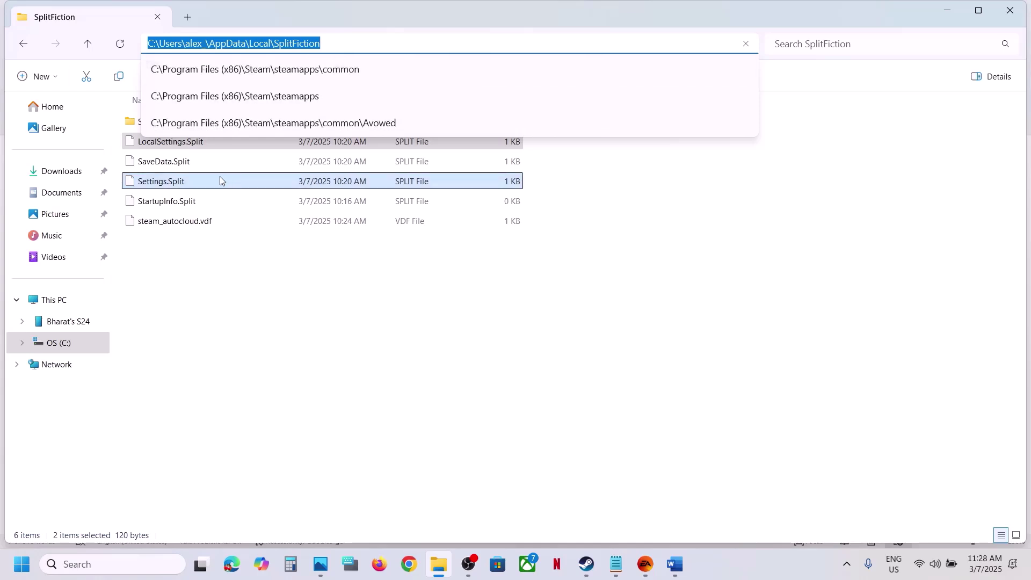
key(Escape)
click(209, 255)
click(88, 44)
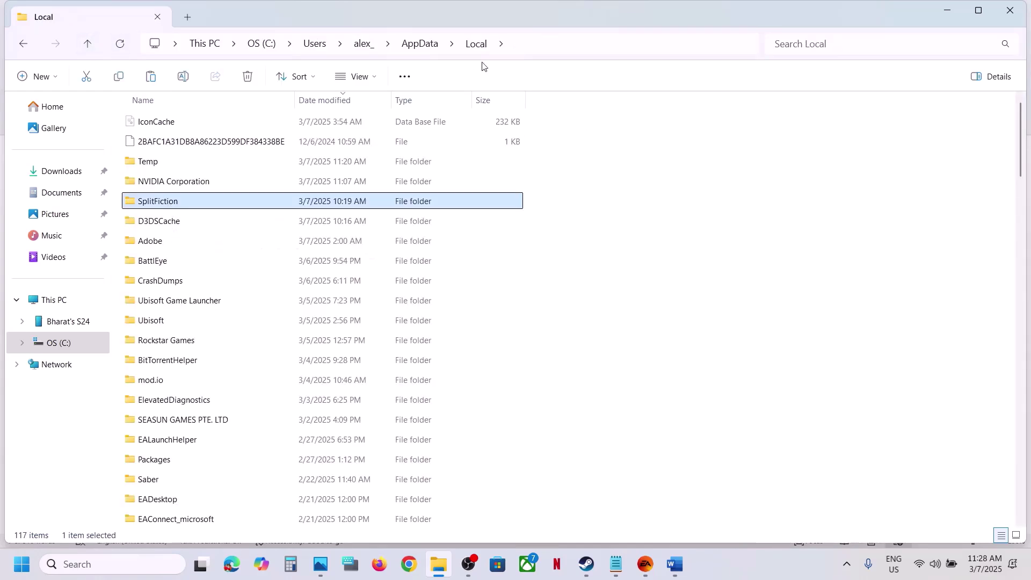
click(530, 44)
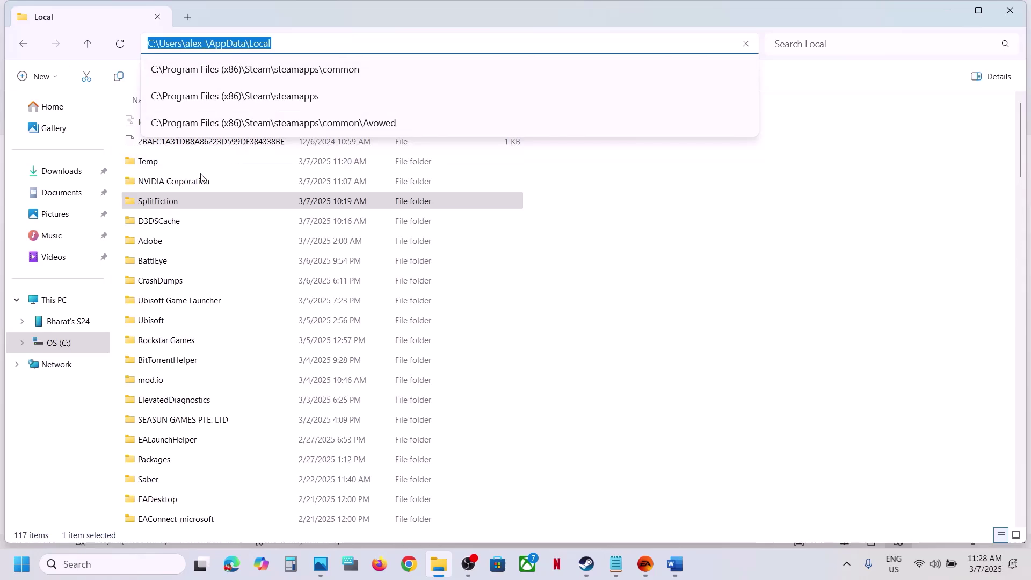
Step: Back up the entire SplitFiction save folder by copying it from AppData\Local to the desktop
right_click(166, 205)
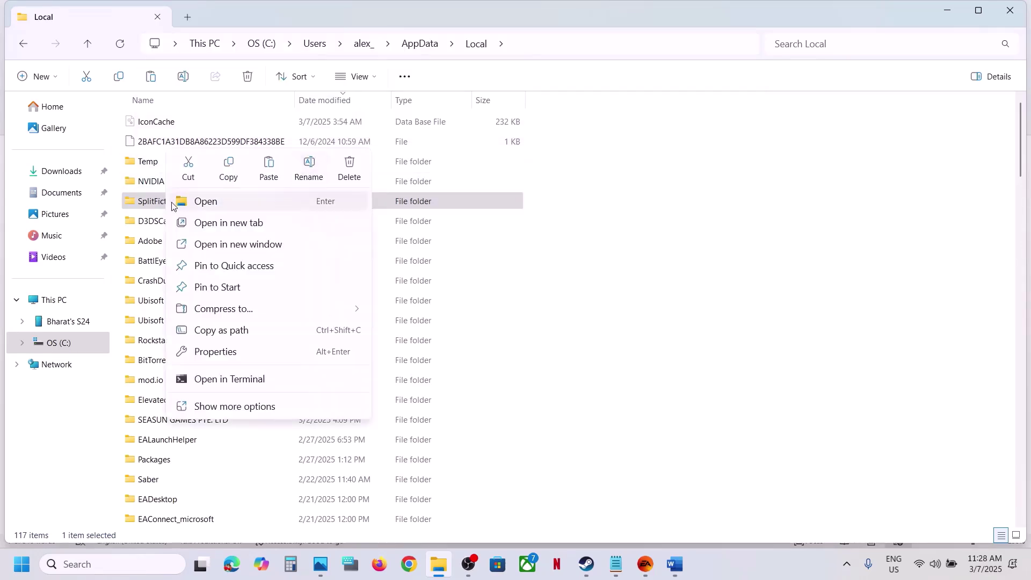
click(230, 168)
key(super+d)
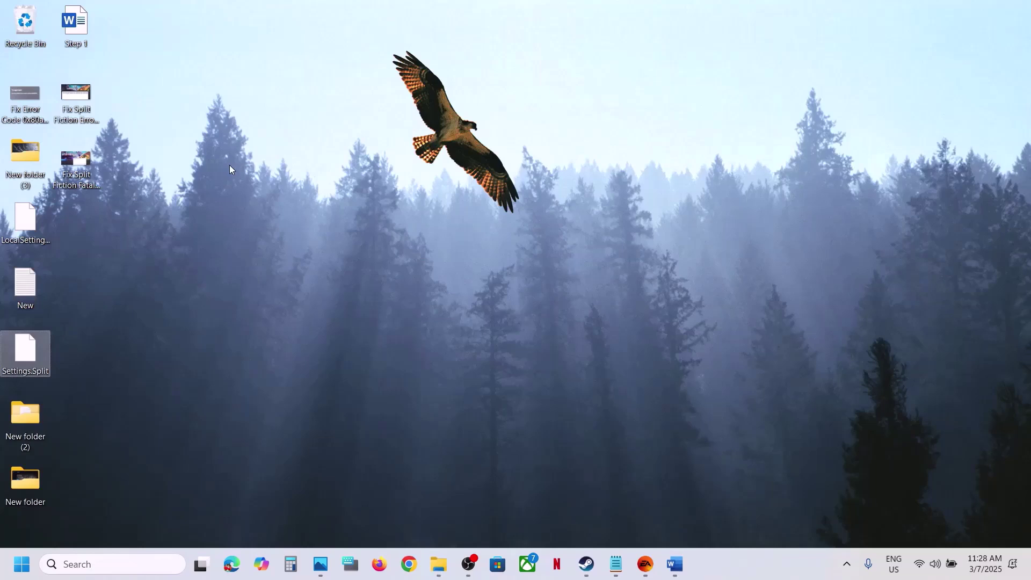
key(ctrl+v)
click(79, 233)
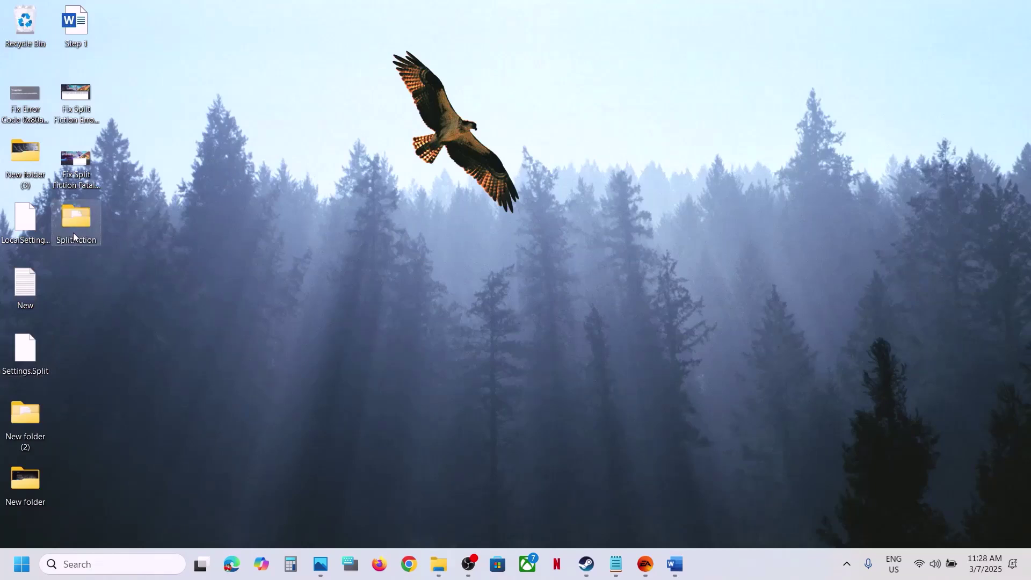
Step: Rename the SplitFiction save folder in AppData\Local to SplitFiction.old and switch to Steam
key(super+d)
right_click(157, 209)
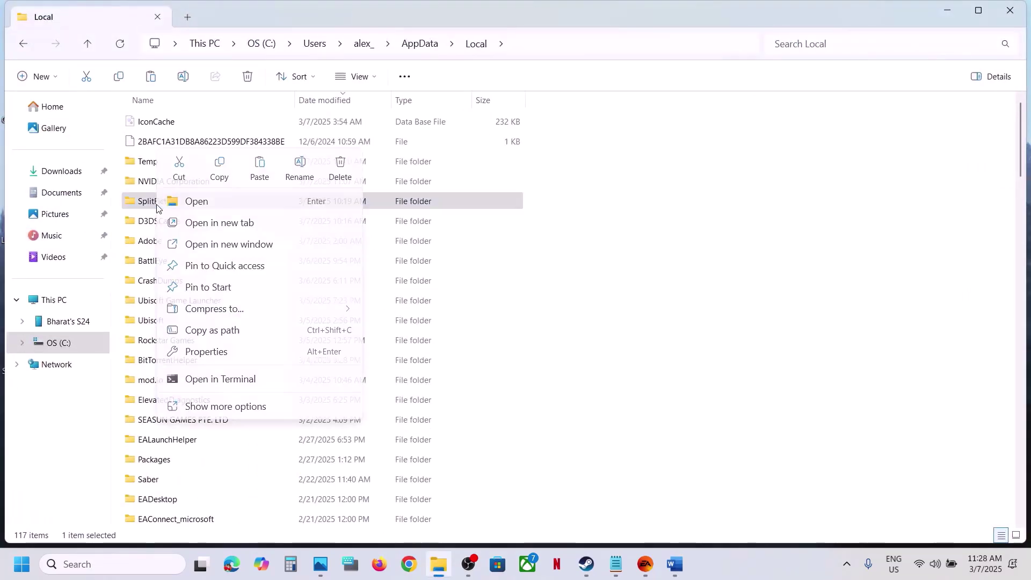
click(299, 166)
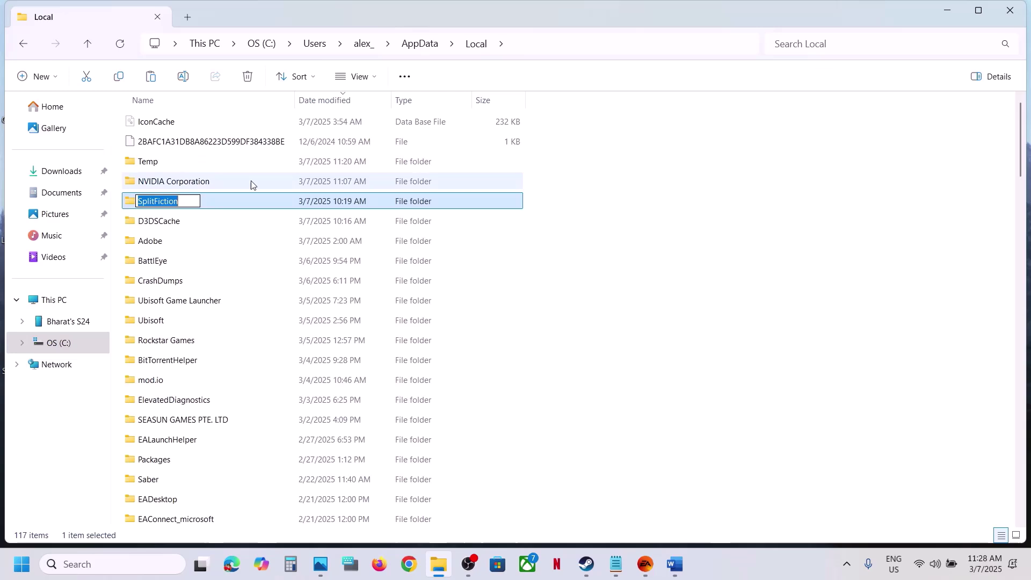
click(187, 201)
text(.)
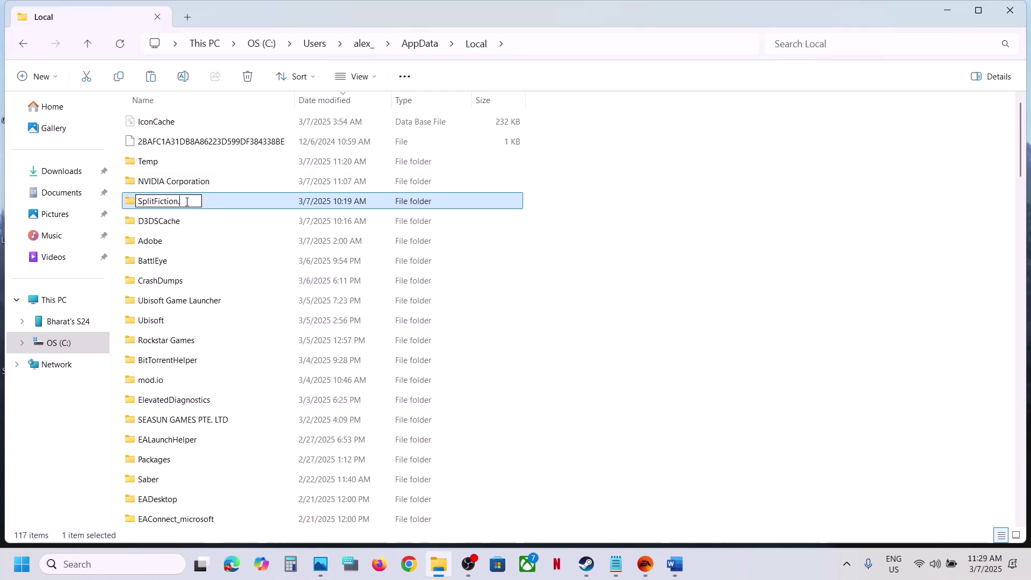
text(old)
click(617, 336)
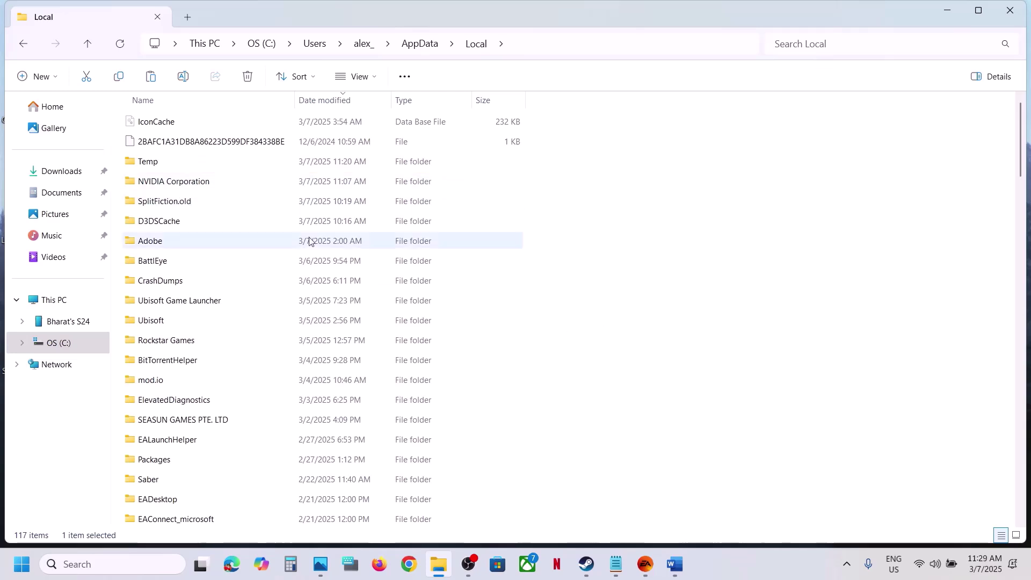
mouse_move(186, 208)
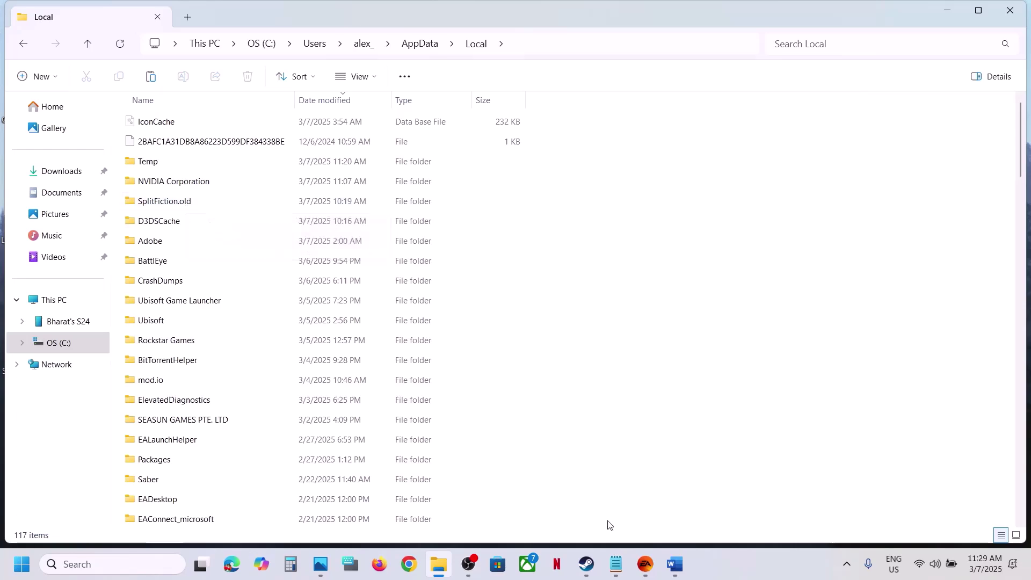
click(588, 565)
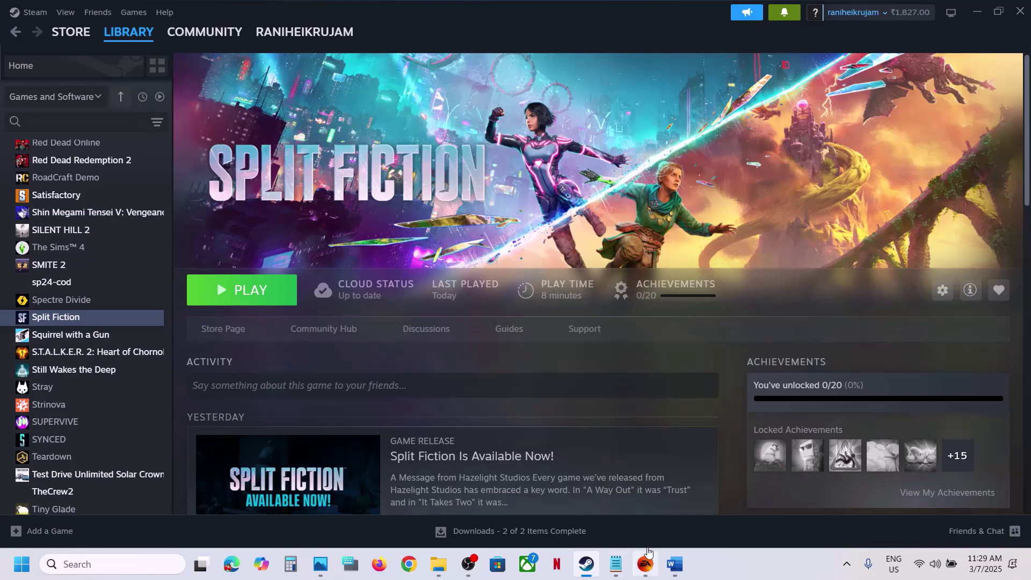
Step: Copy the Visual C++ download link from Step 8 of the Word document and open it in Chrome
click(675, 564)
scroll(361, 353, down, 5)
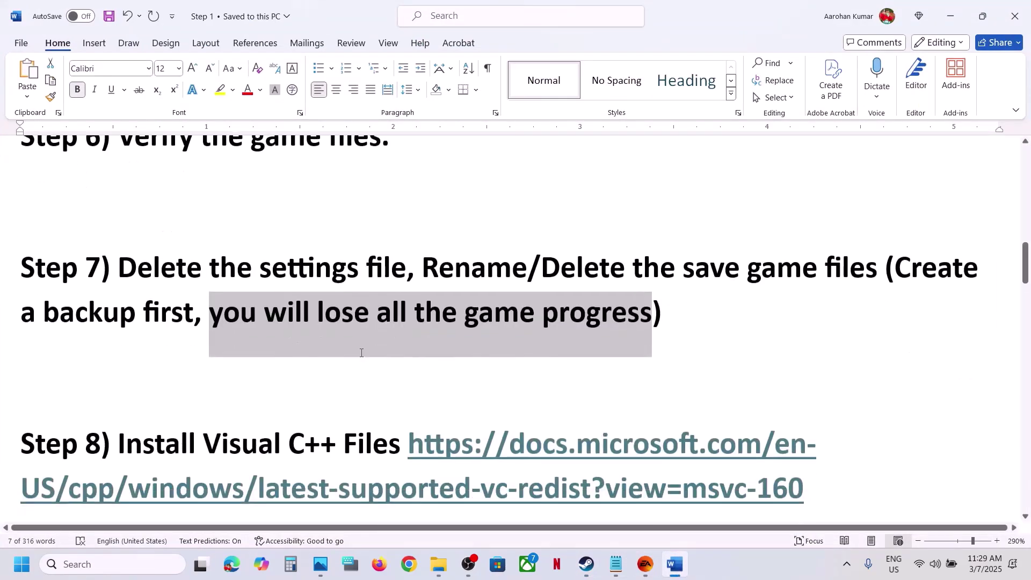
drag(812, 389, 413, 346)
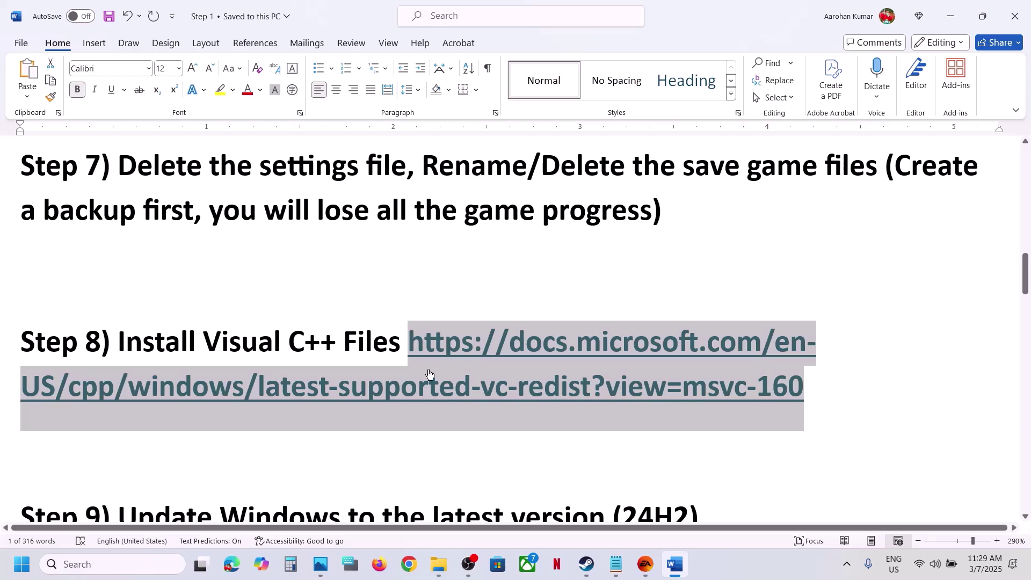
key(ctrl+c)
click(408, 564)
key(ctrl+v)
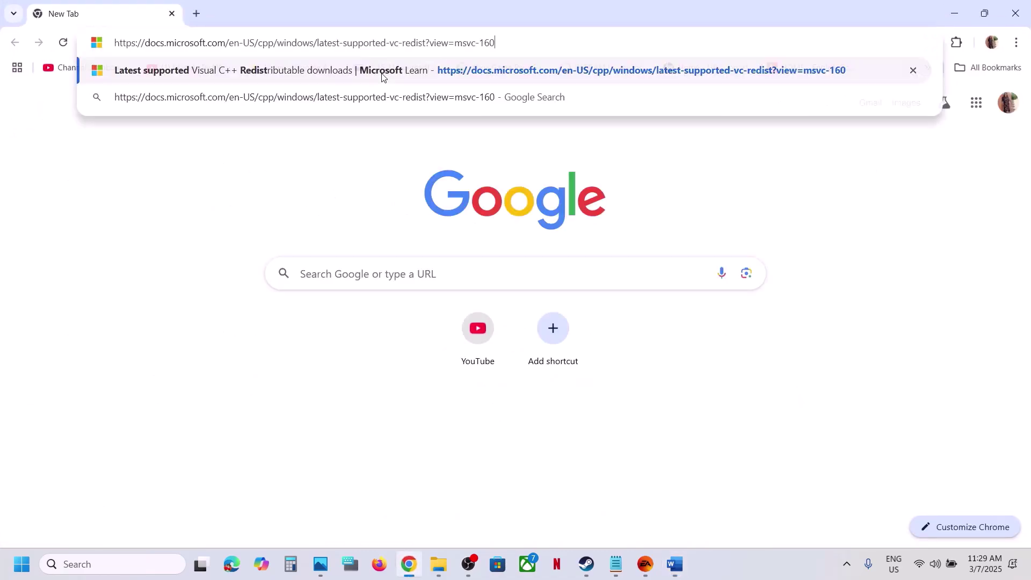
key(Return)
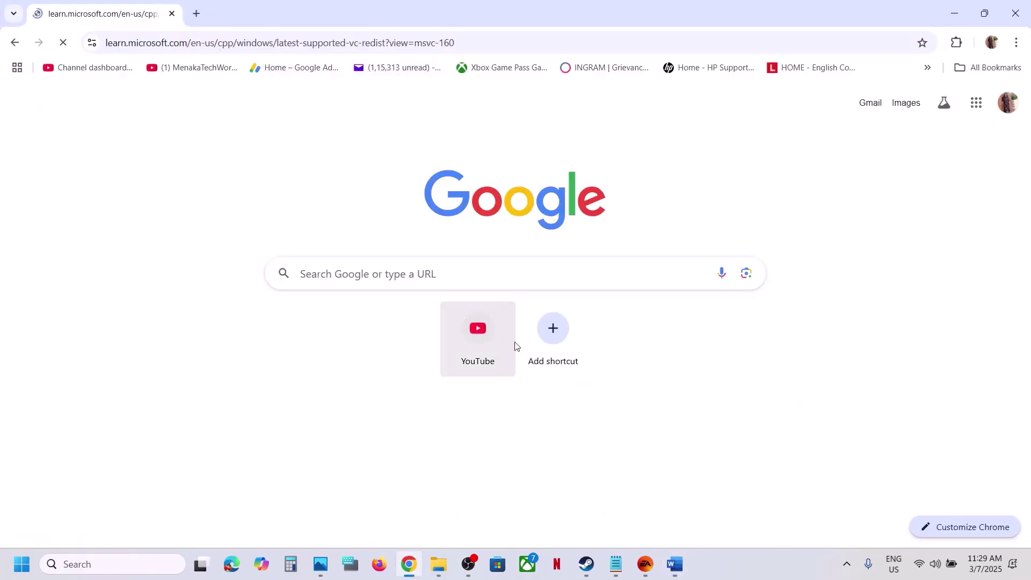
Step: Download the X86 Visual C++ 2015-2022 Redistributable from the Microsoft page, run it and start its repair
scroll(515, 344, down, 5)
scroll(515, 342, down, 3)
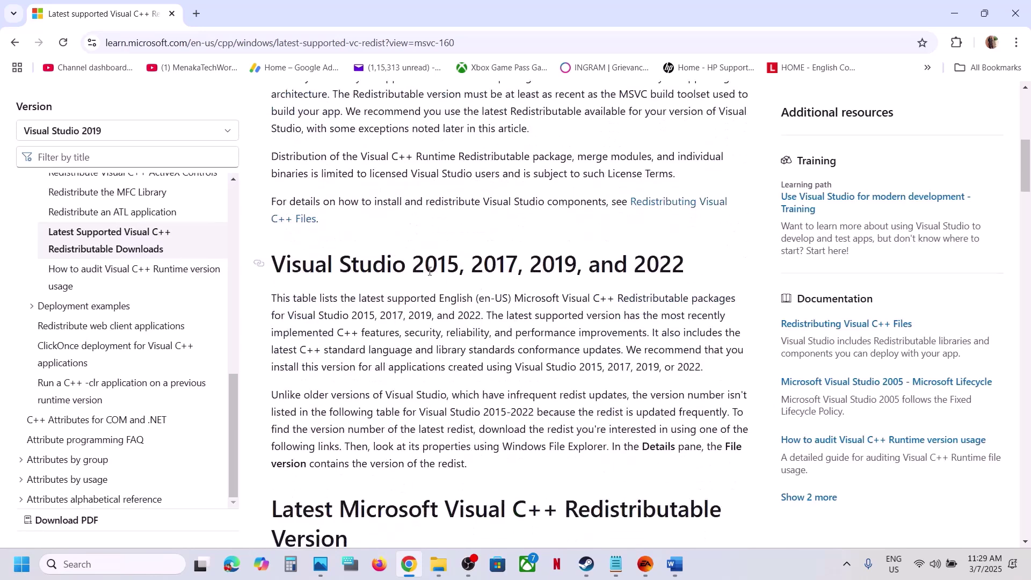
drag(446, 264, 661, 266)
scroll(430, 354, down, 7)
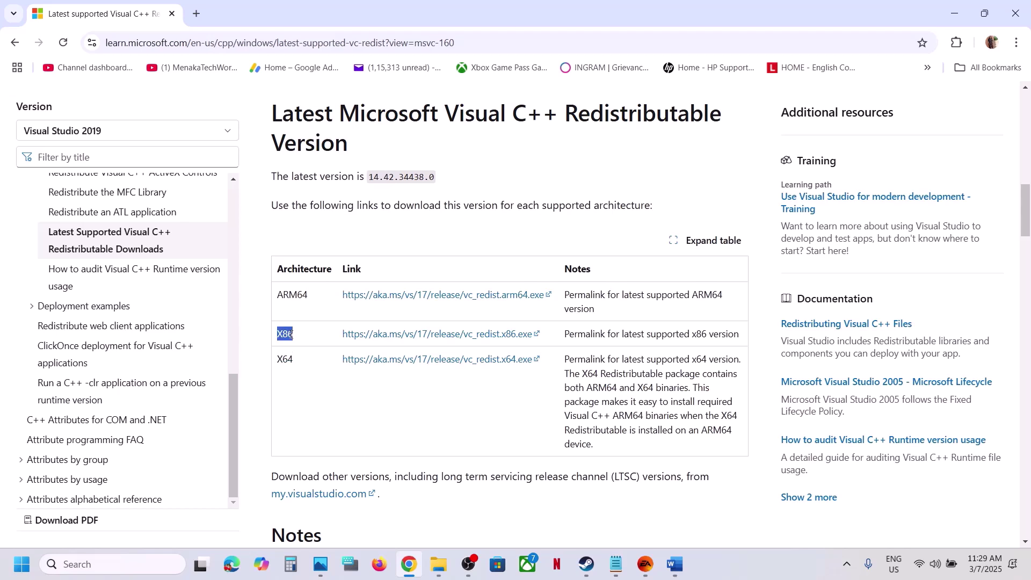
click(481, 338)
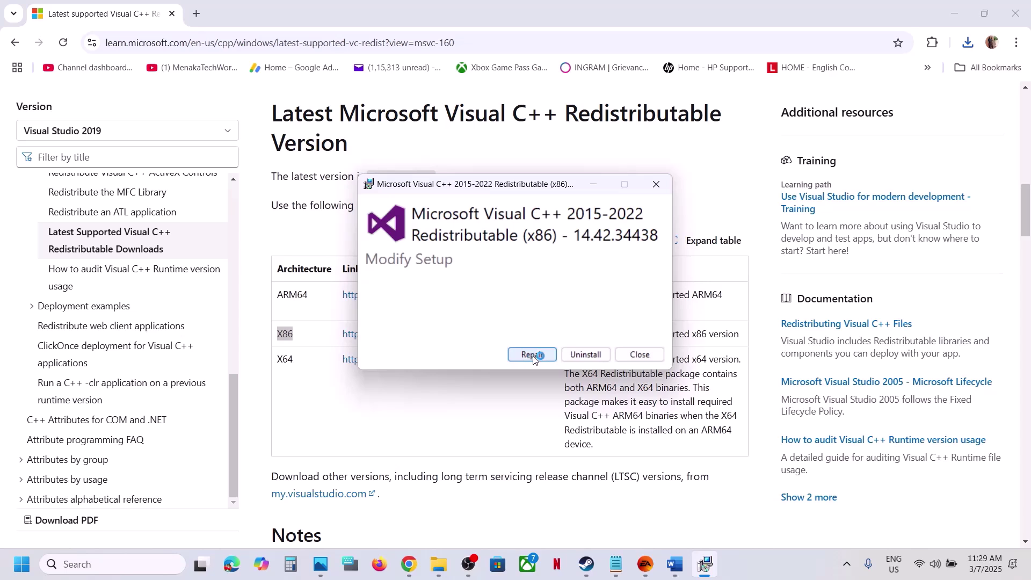
click(532, 356)
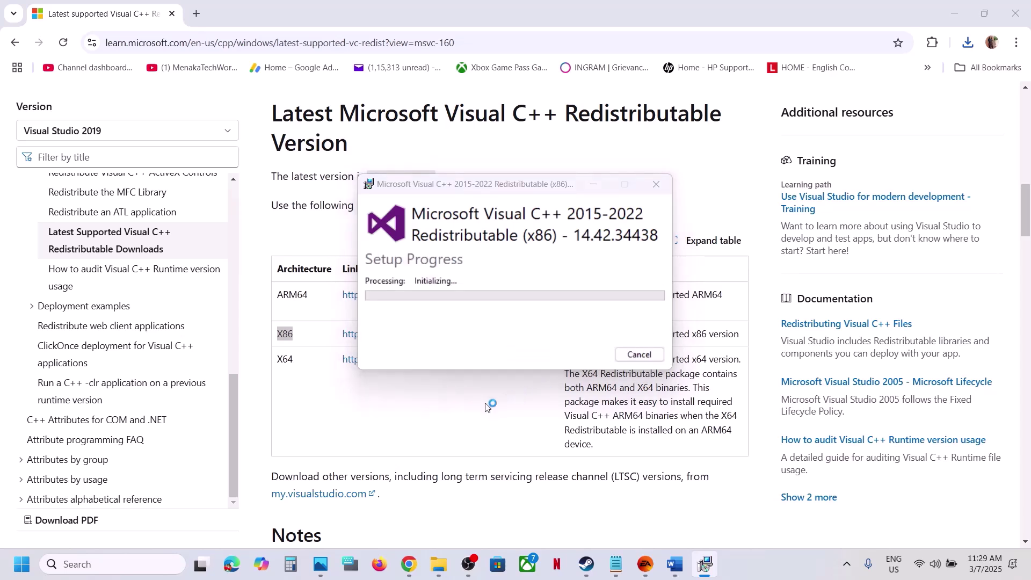
Step: Download the X64 Visual C++ Redistributable from the same page, run it and start its repair
click(276, 361)
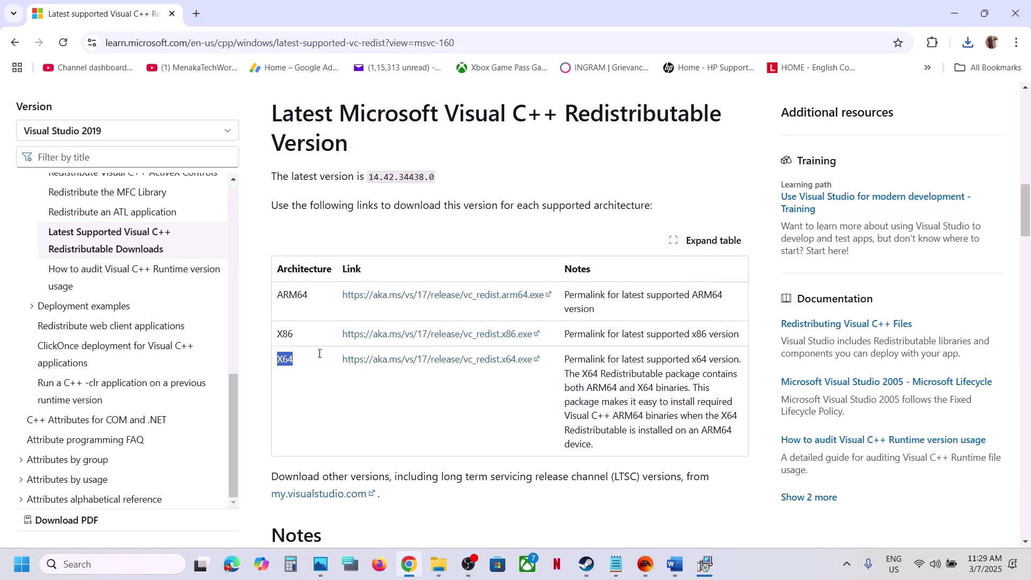
click(449, 361)
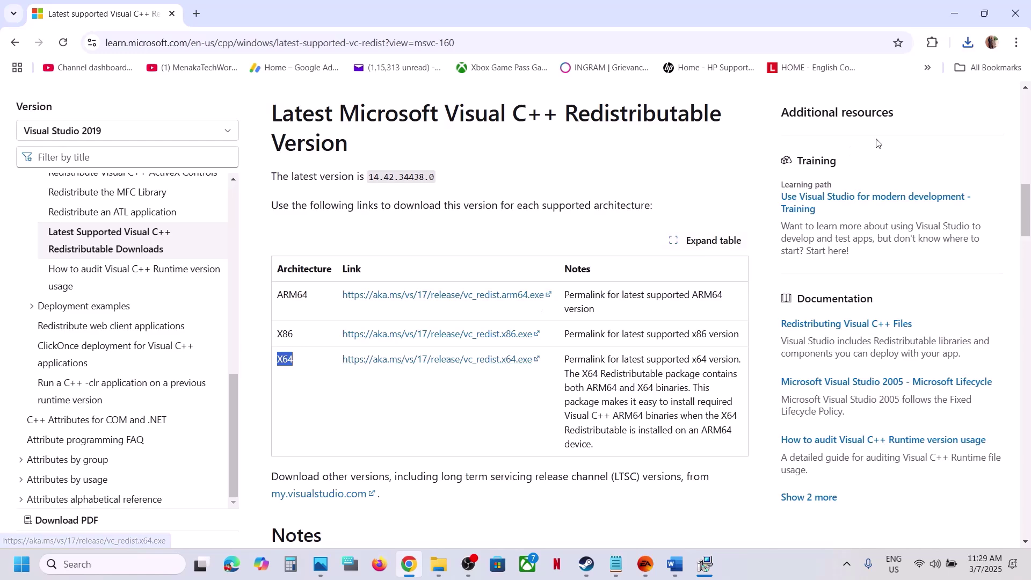
click(969, 43)
click(842, 107)
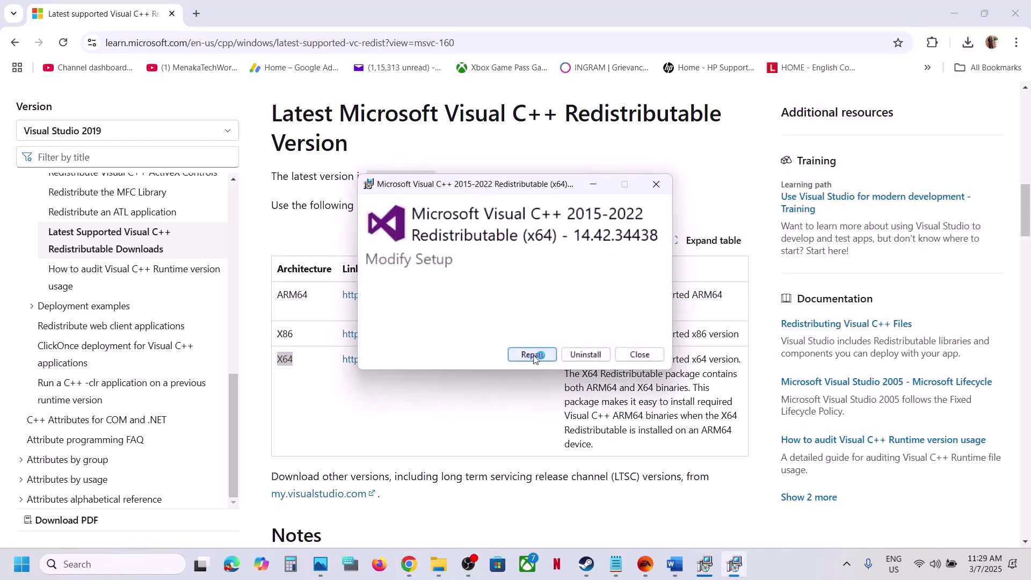
click(533, 356)
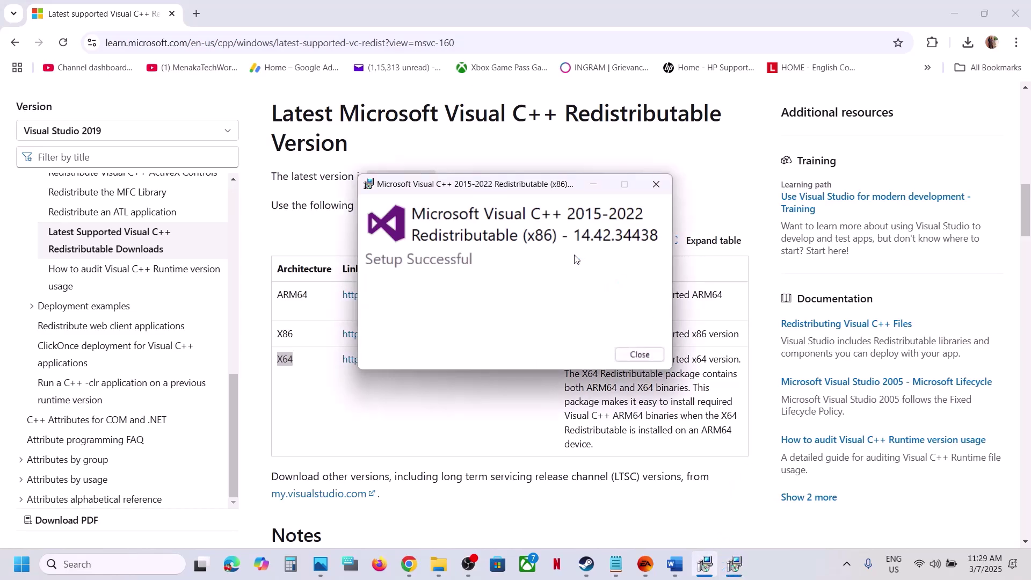
Step: Separate the x86 and x64 redistributable setup windows and close both
drag(547, 181, 844, 188)
click(578, 321)
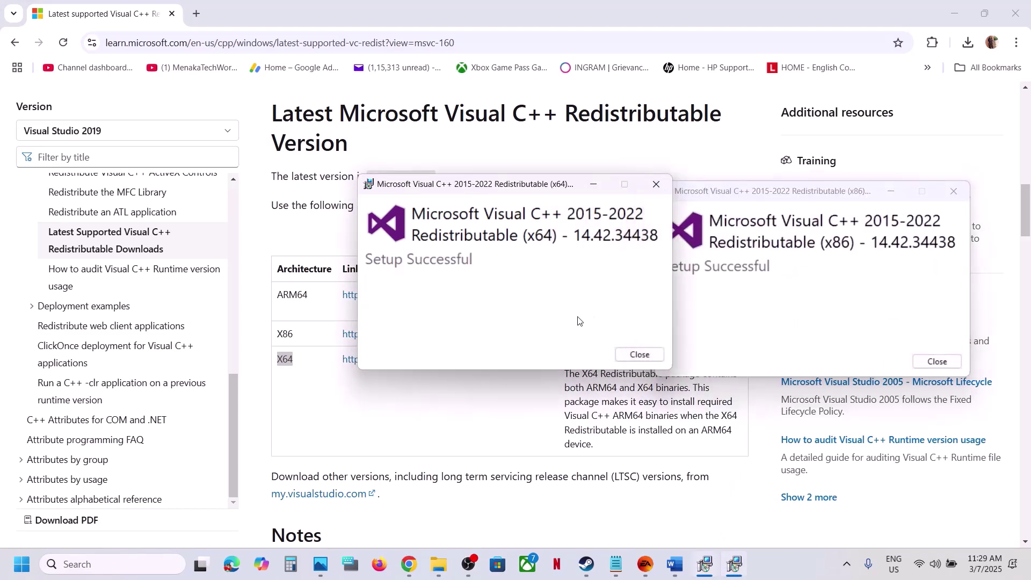
click(629, 354)
click(938, 360)
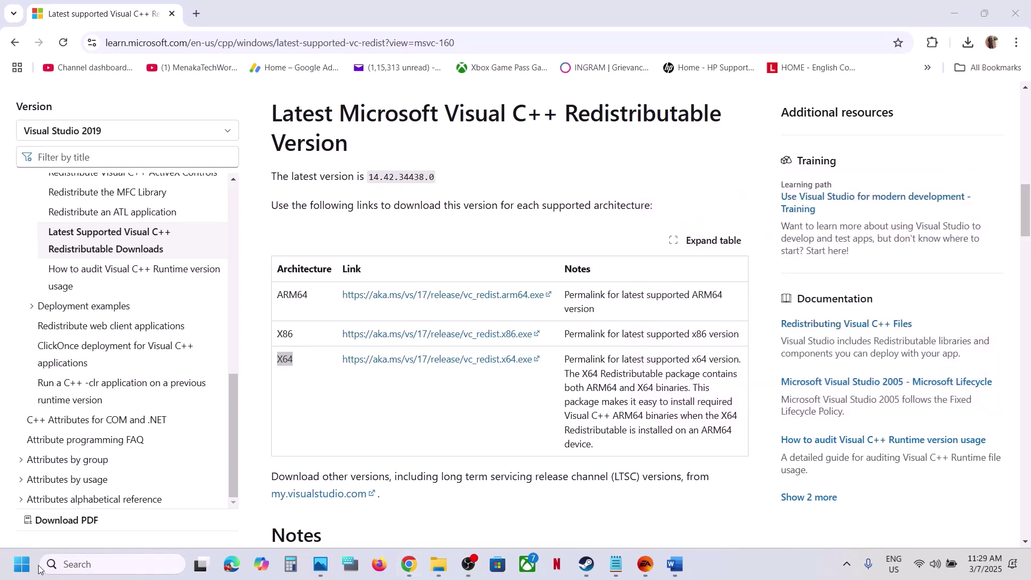
Step: View the Windows Restart option without restarting the computer, and switch to Steam
click(22, 565)
click(391, 517)
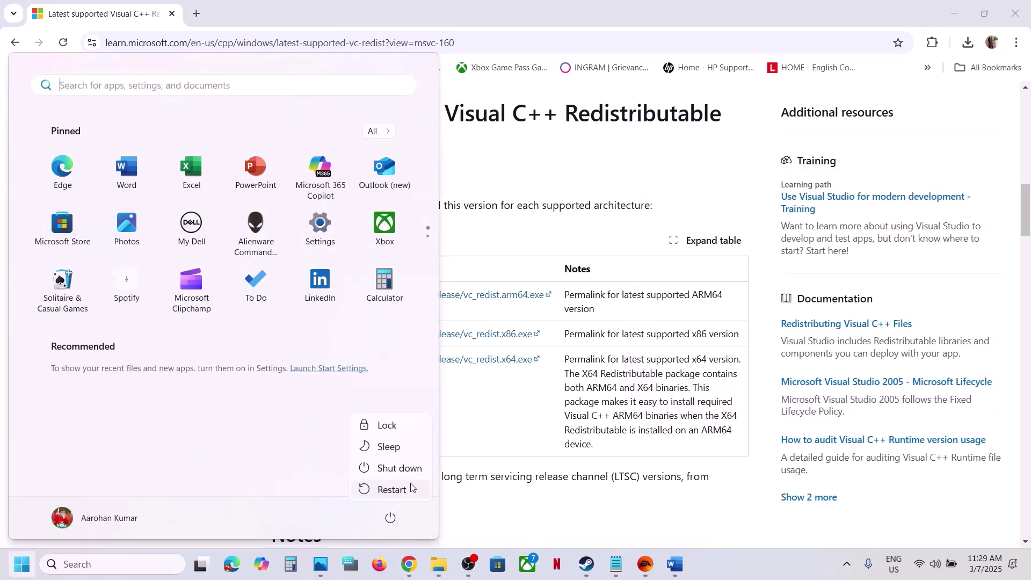
key(Escape)
click(529, 511)
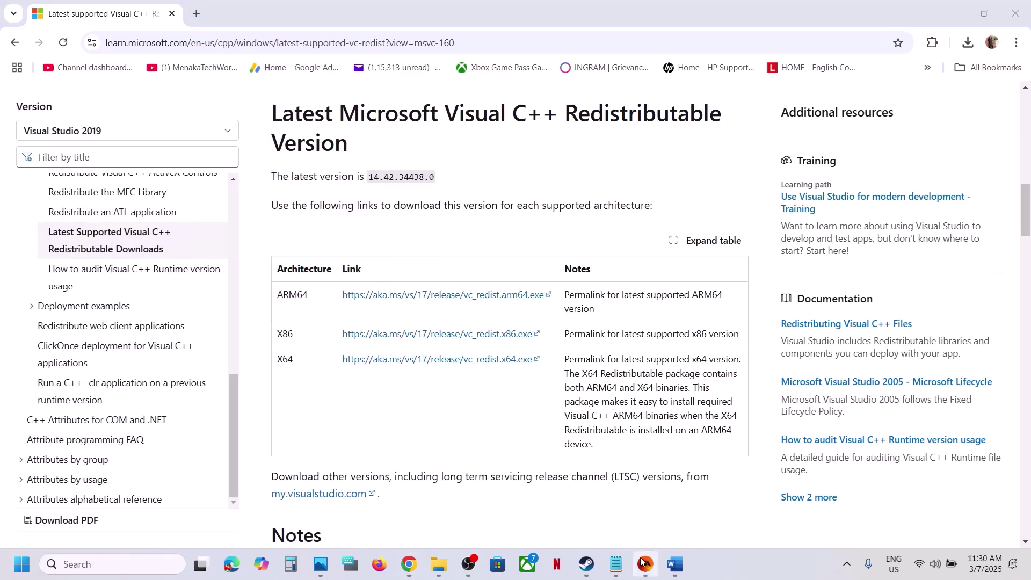
click(622, 532)
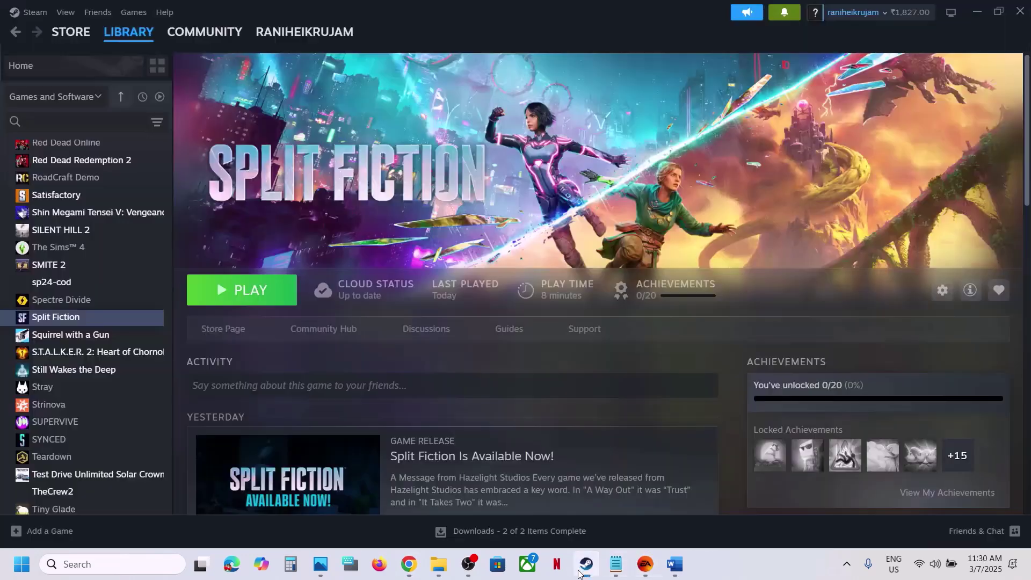
Step: Switch to the Word document and highlight the Step 9 text on updating Windows to the latest version (24H2)
click(675, 564)
drag(410, 344, 804, 384)
scroll(406, 363, down, 3)
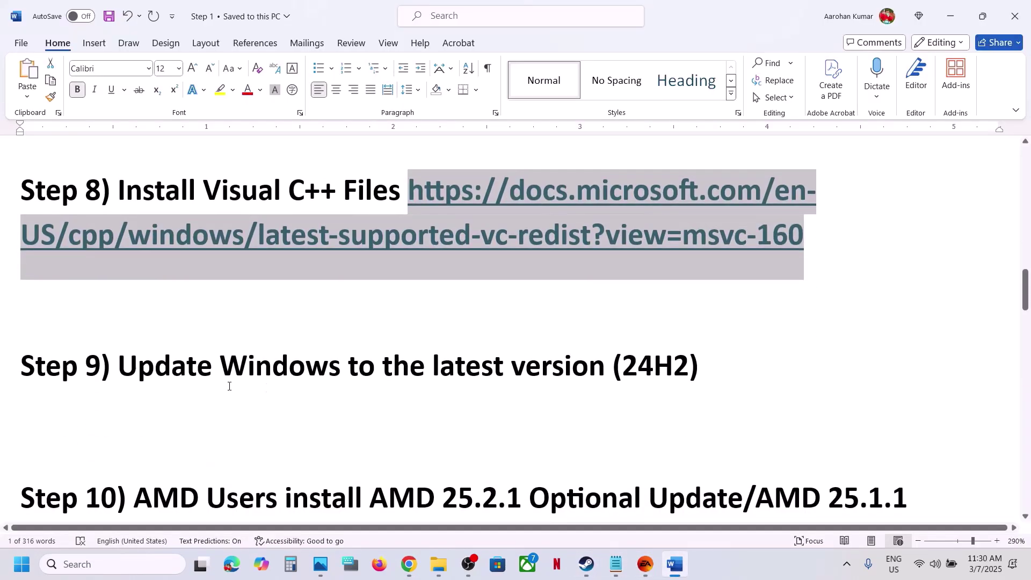
drag(222, 387, 644, 391)
Step: Open Windows Update in the Settings app and check for updates
key(super+i)
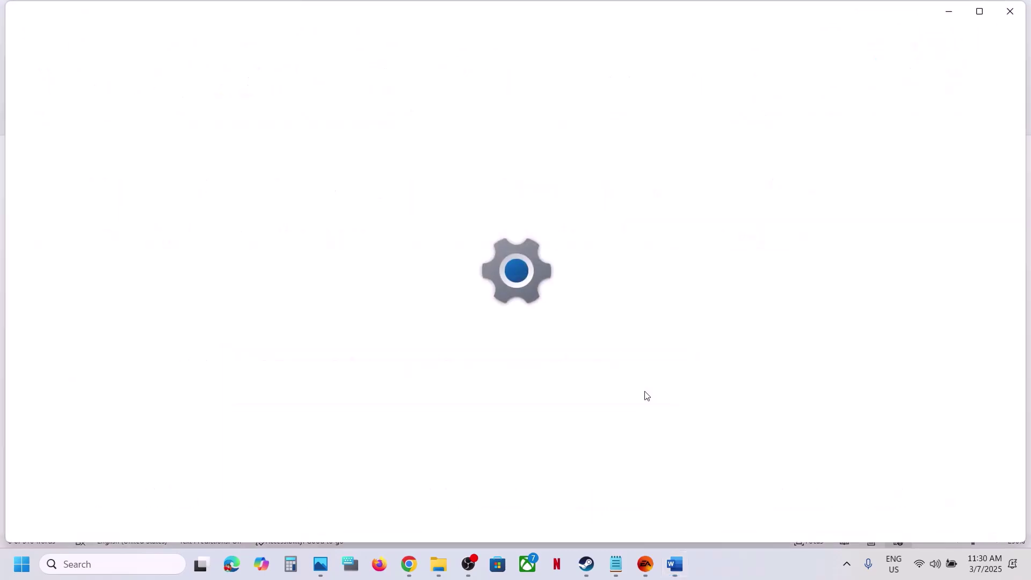
click(119, 453)
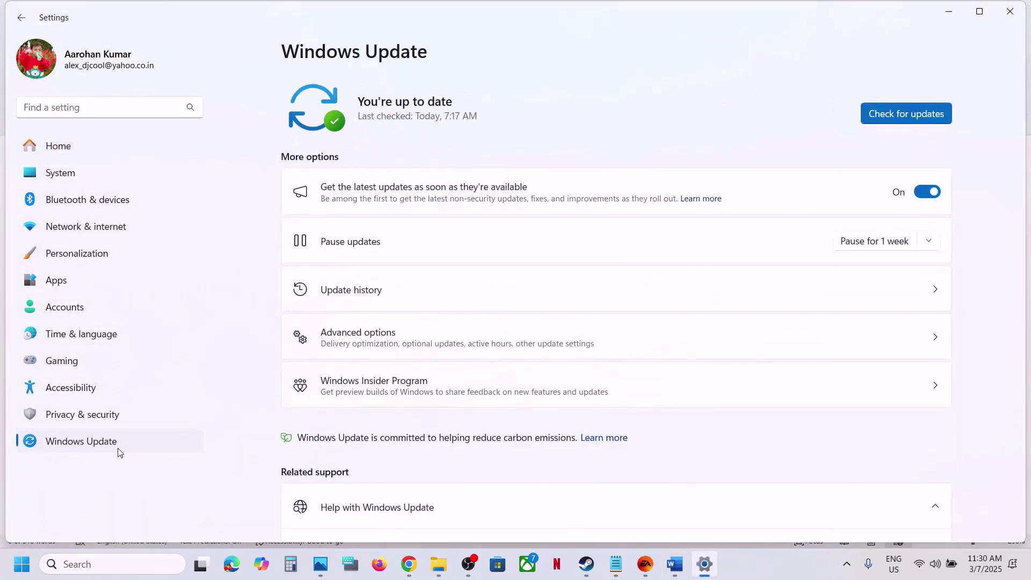
click(932, 122)
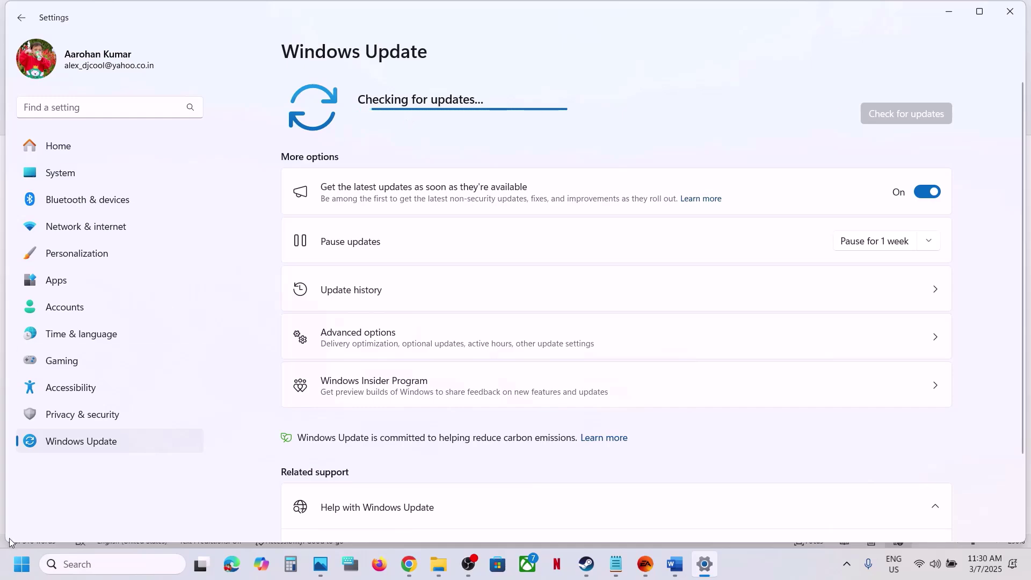
Step: Show the power options with Restart while Windows checks for updates, and dismiss them without restarting
key(super)
click(390, 518)
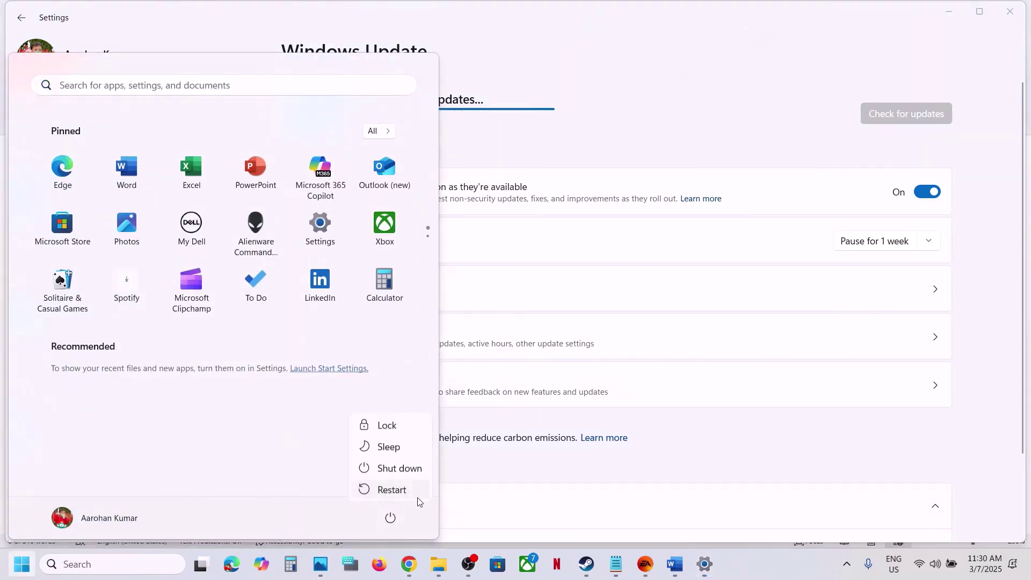
click(579, 519)
click(579, 520)
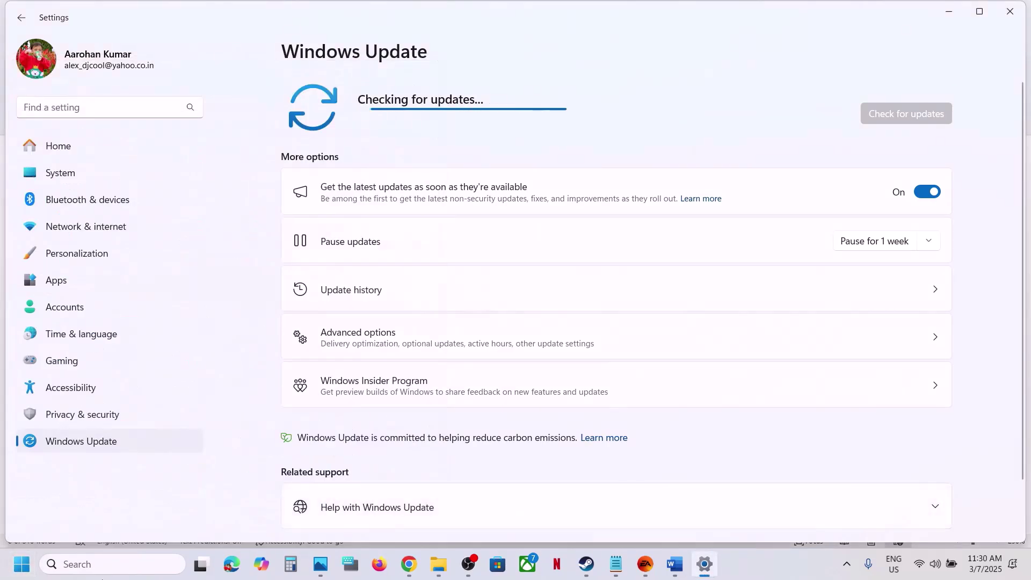
Step: Run winver to check the installed Windows version and close the About Windows dialog
click(113, 567)
text(winver)
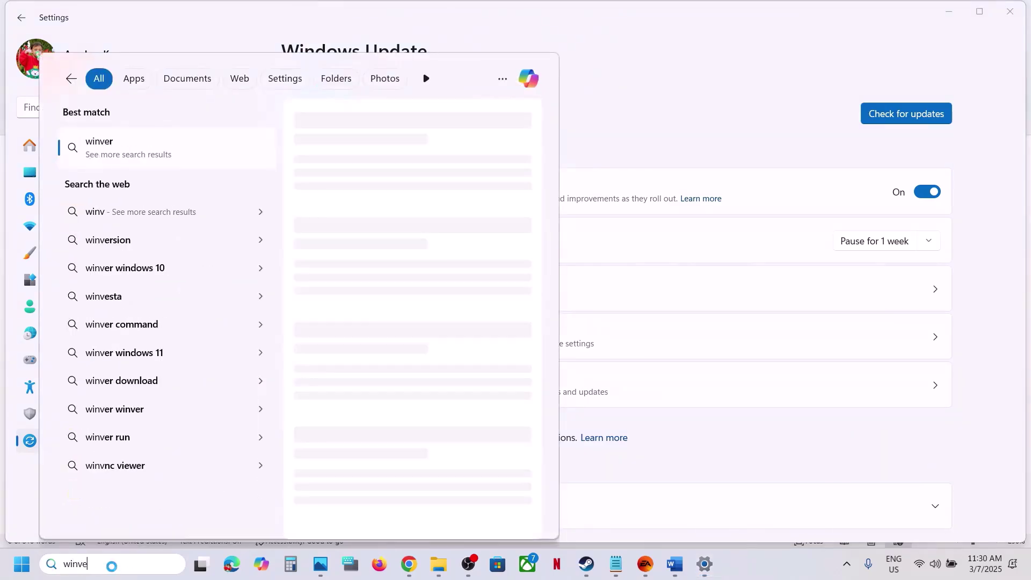
click(134, 144)
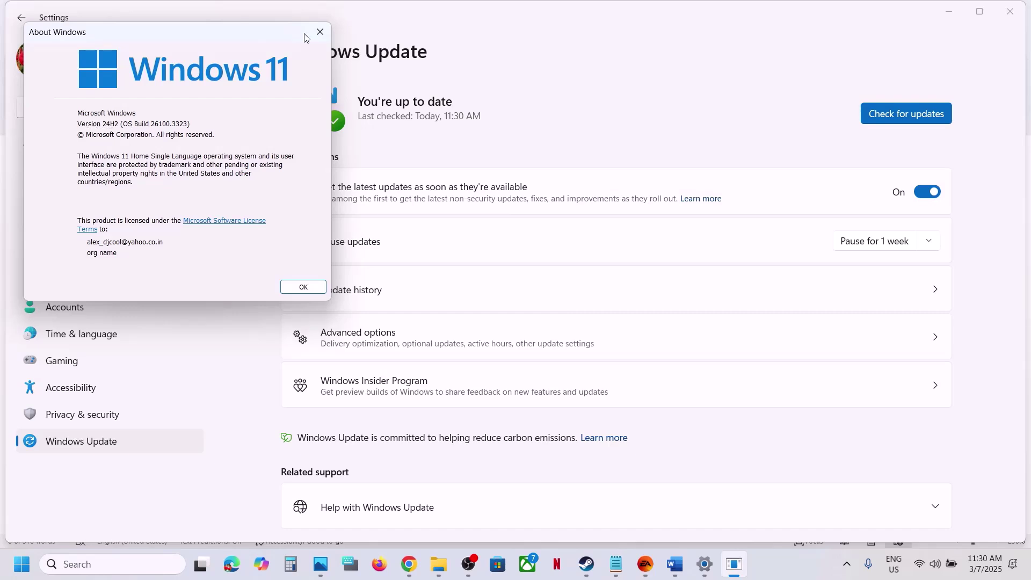
click(320, 32)
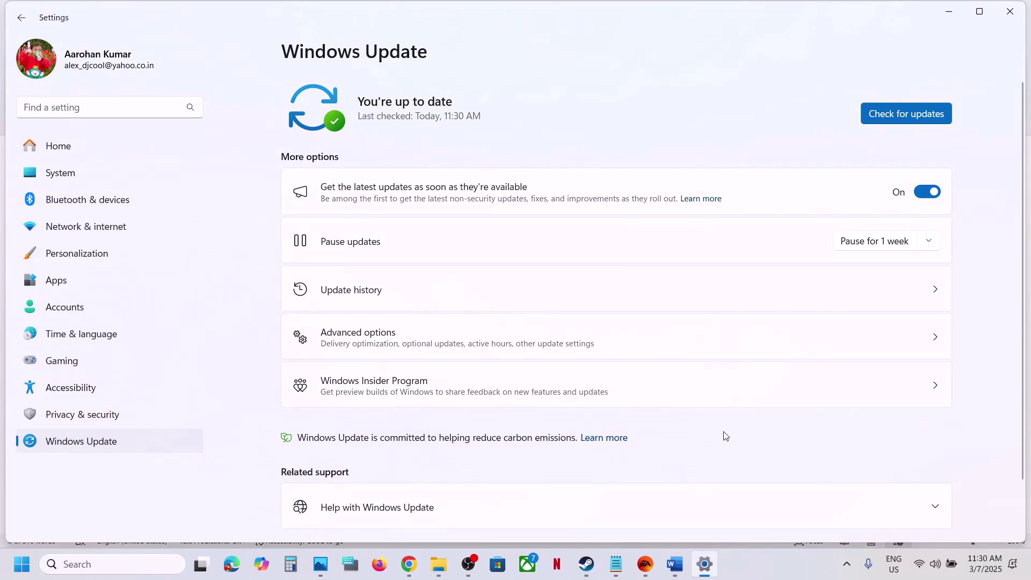
Step: Switch to the Word document and copy "AMD 25.2.1 Optional Update" from Step 10
click(674, 565)
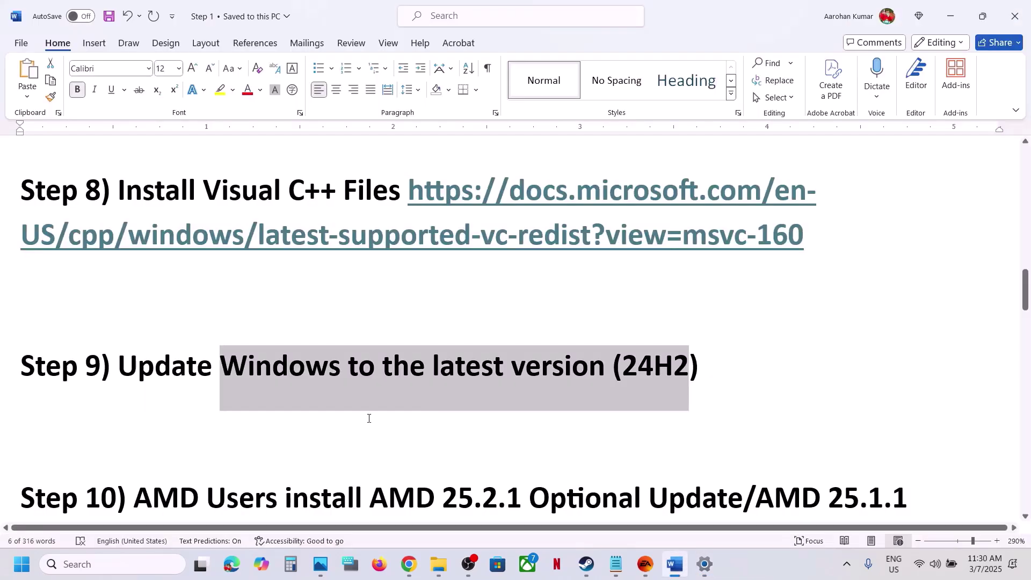
scroll(369, 419, down, 3)
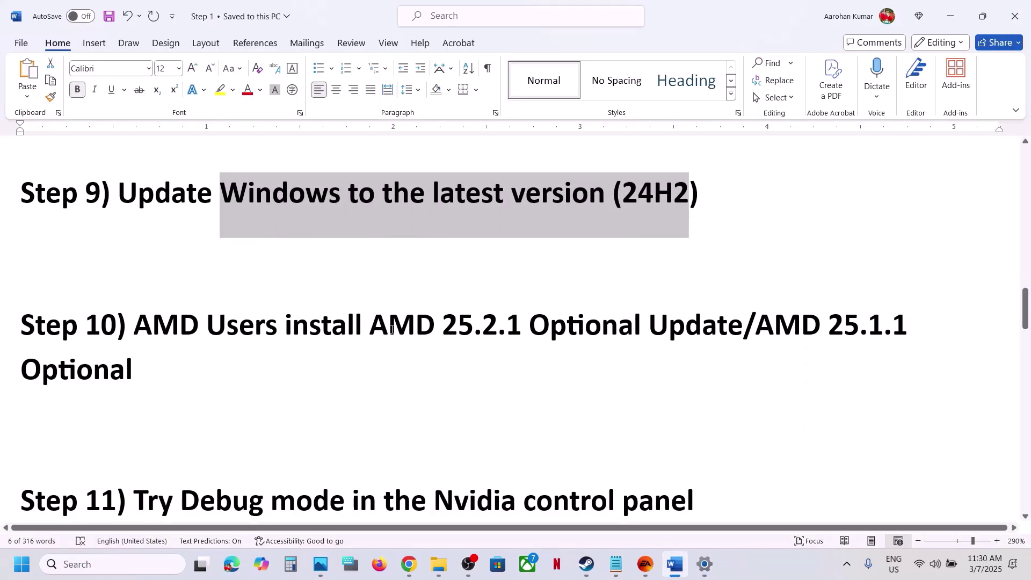
drag(371, 325, 743, 332)
key(ctrl+c)
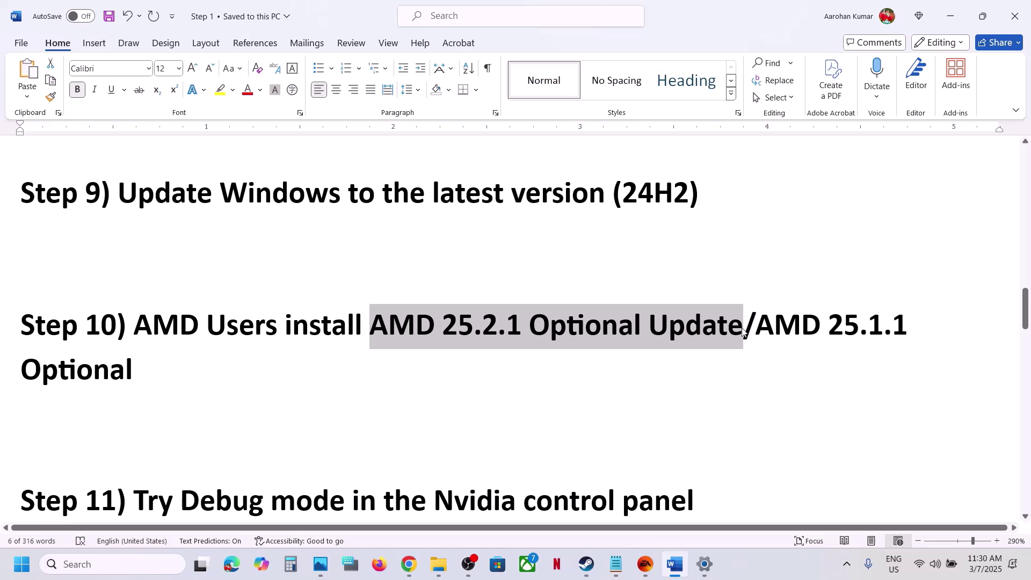
Step: Switch to Chrome, search Google for "AMD 25.2.1 Optional Update" in a new tab, and open AMD's release notes page
click(409, 564)
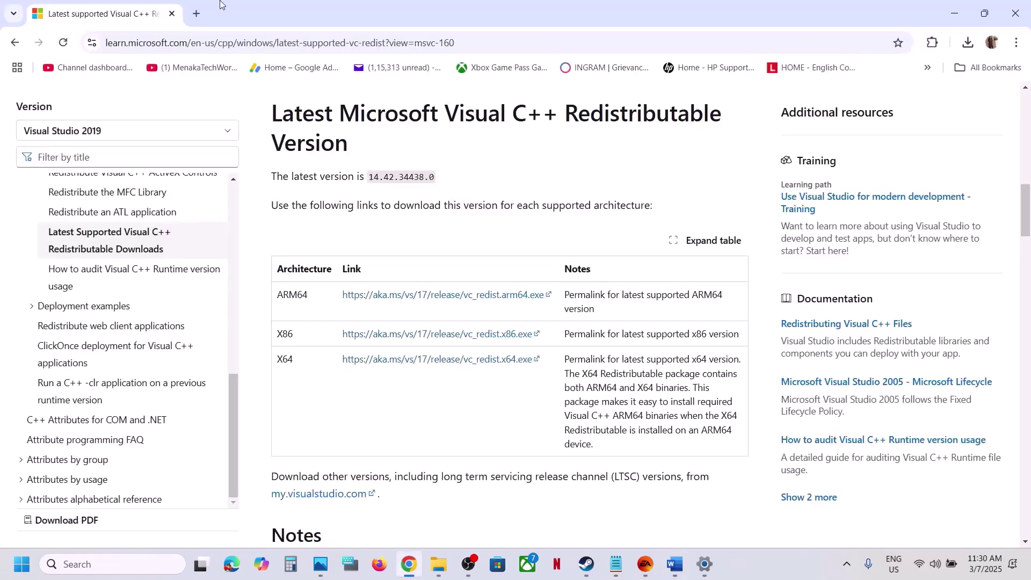
click(198, 17)
key(ctrl+v)
key(Return)
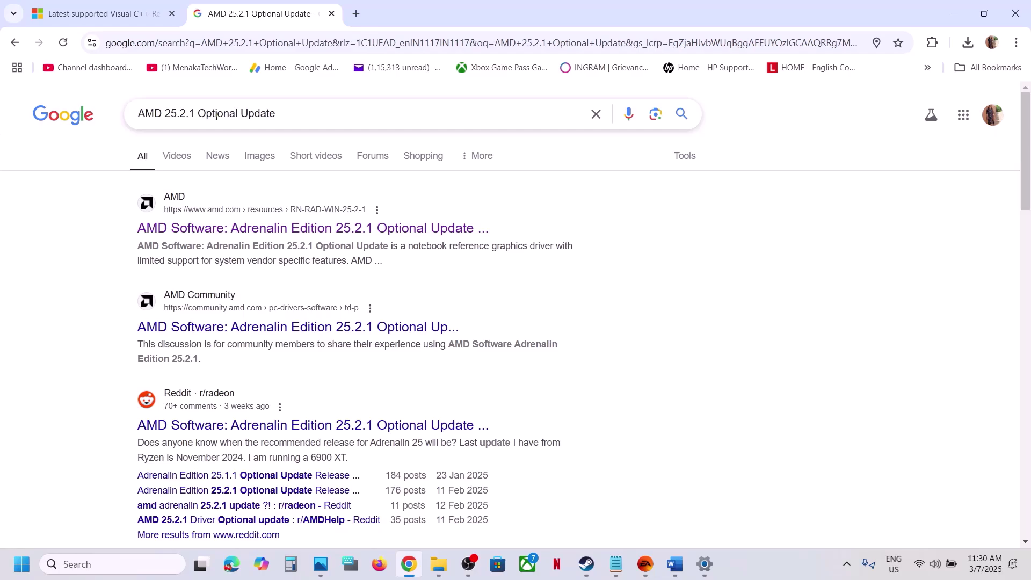
click(274, 232)
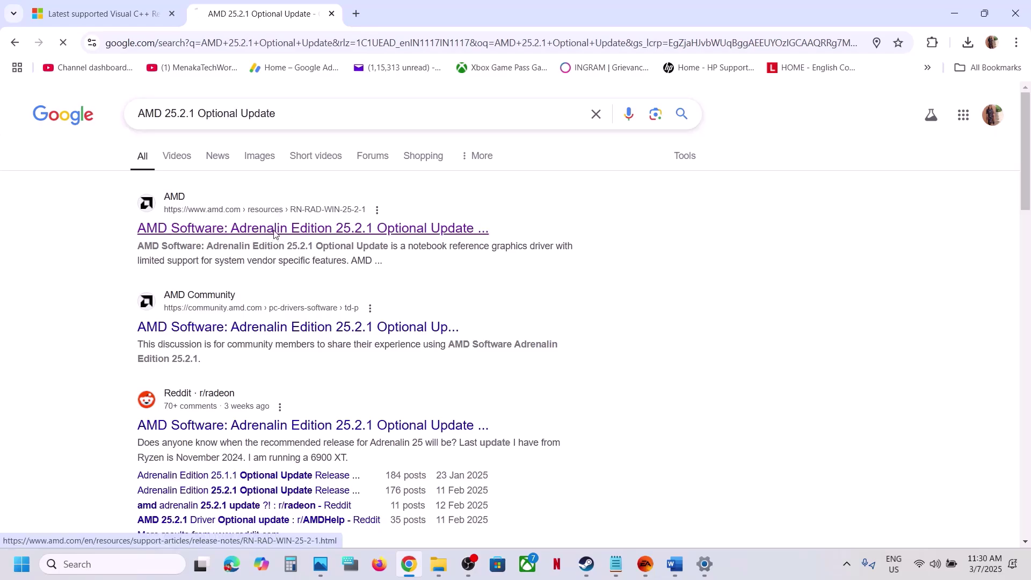
Step: Download the Adrenalin Edition 25.2.1 Optional Update driver for Windows 10 & 11 64-bit and check its download progress
scroll(336, 379, down, 15)
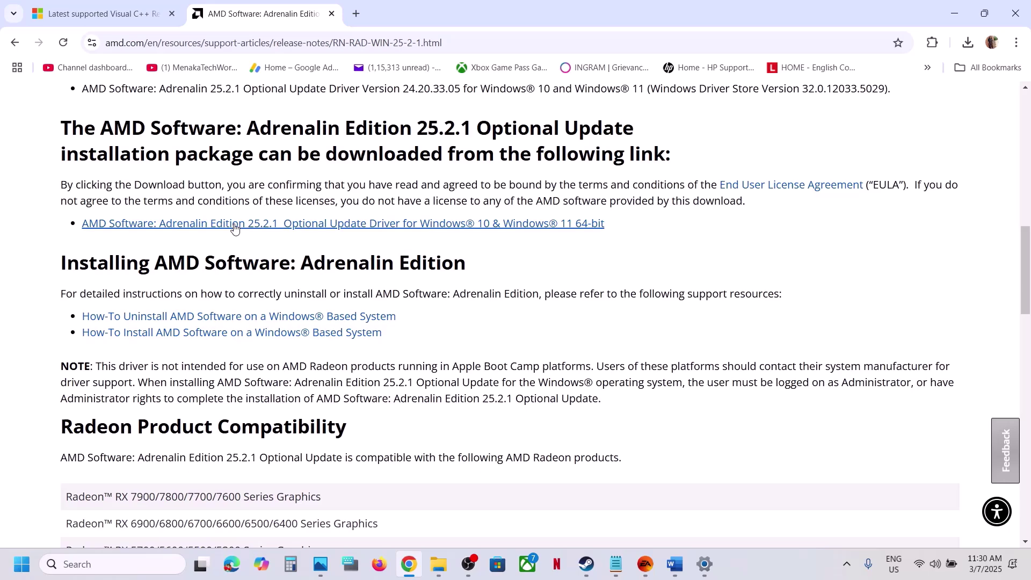
click(288, 228)
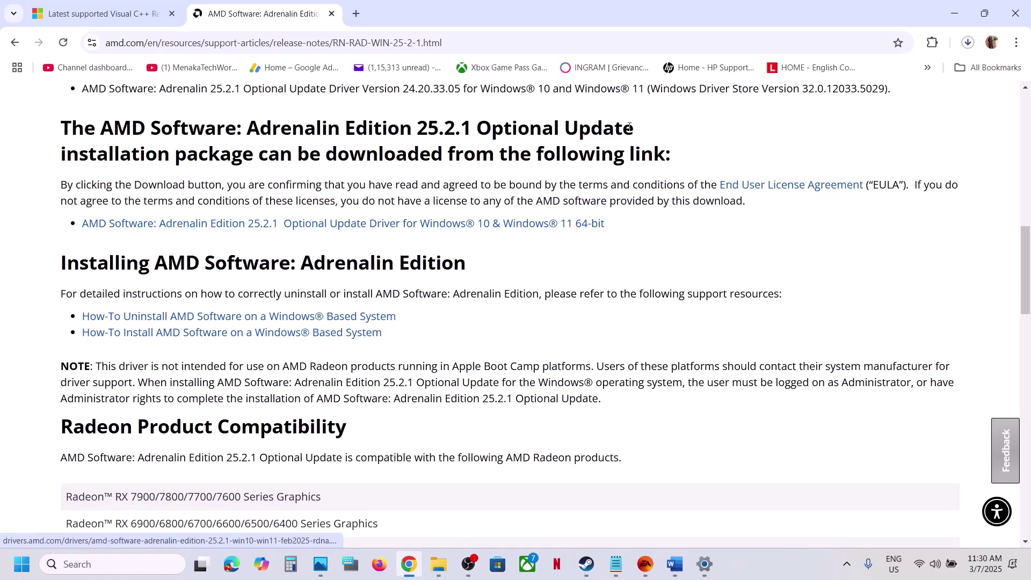
click(967, 42)
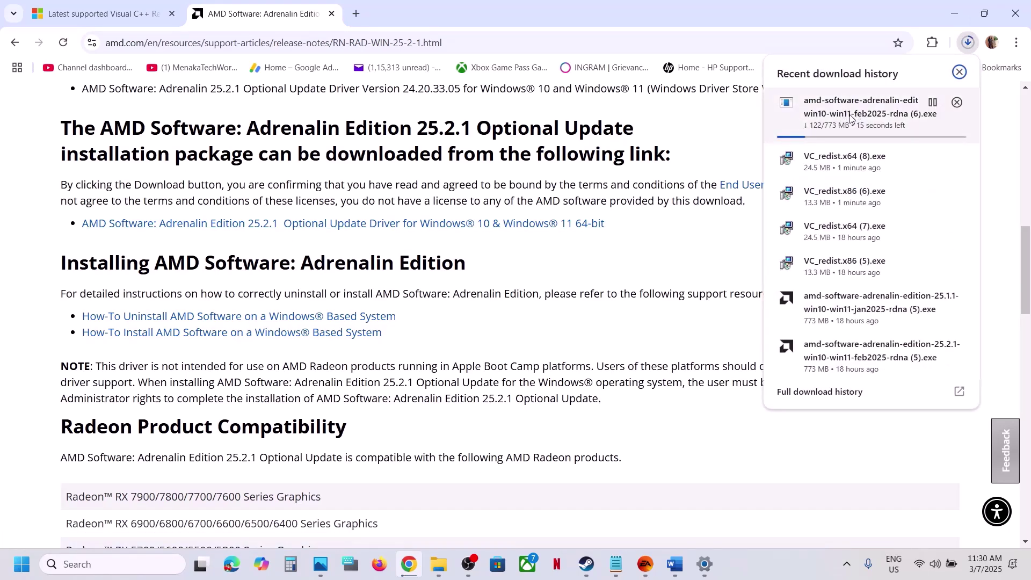
click(709, 153)
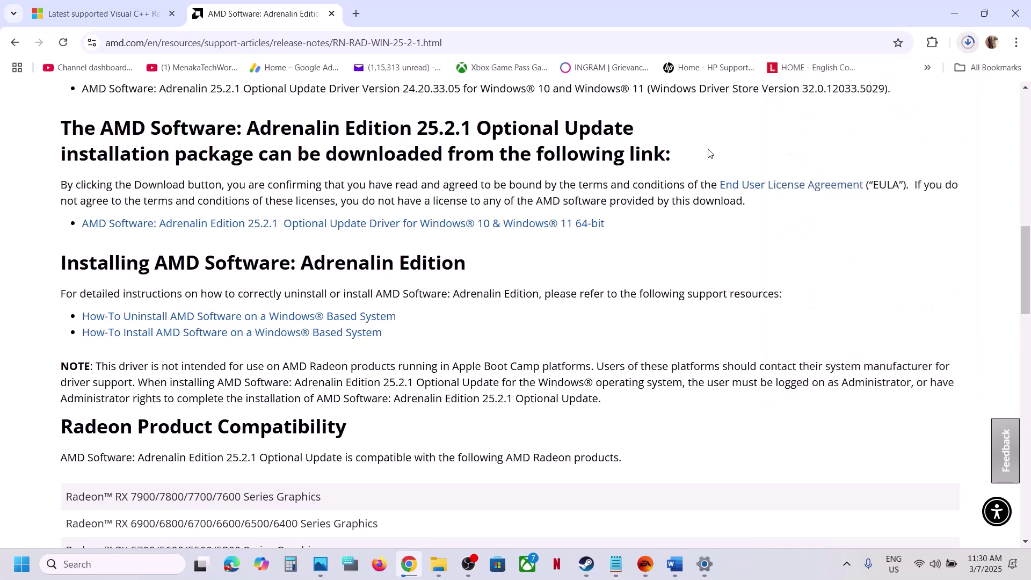
Step: Switch to the Word document and copy "AMD 25.1.1 Optional" from Step 10
click(675, 564)
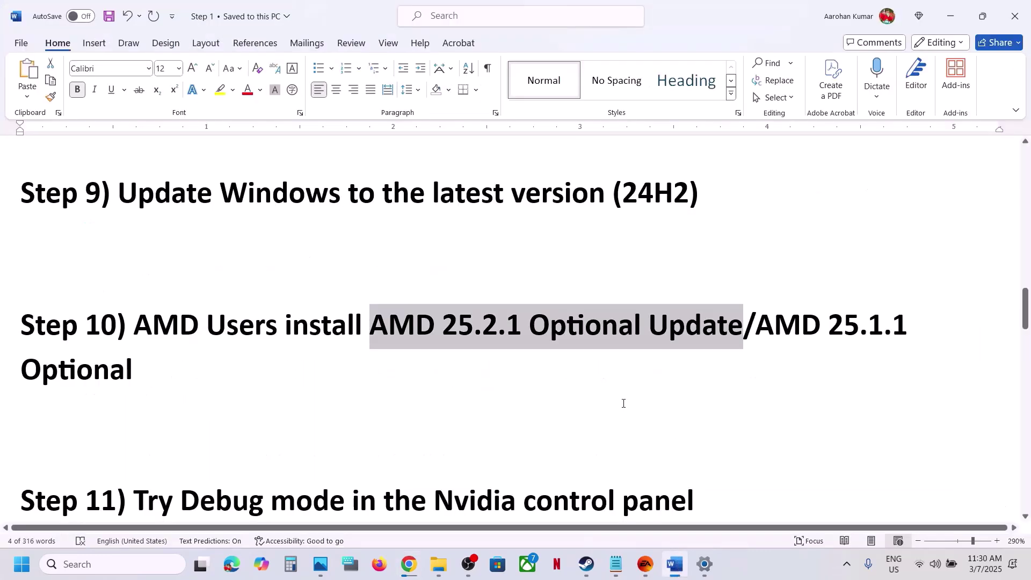
click(757, 353)
drag(758, 330, 318, 384)
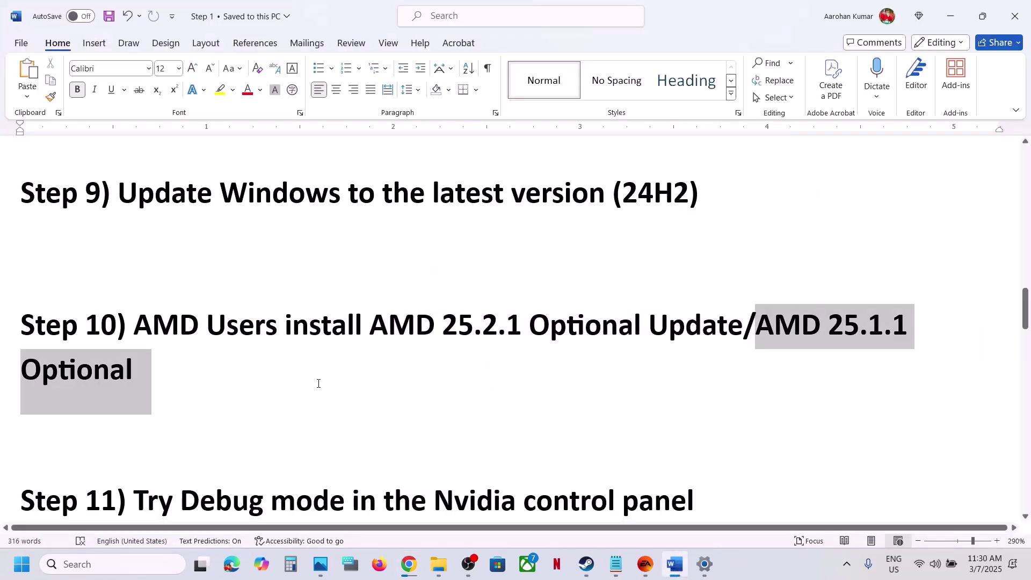
drag(165, 388, 142, 379)
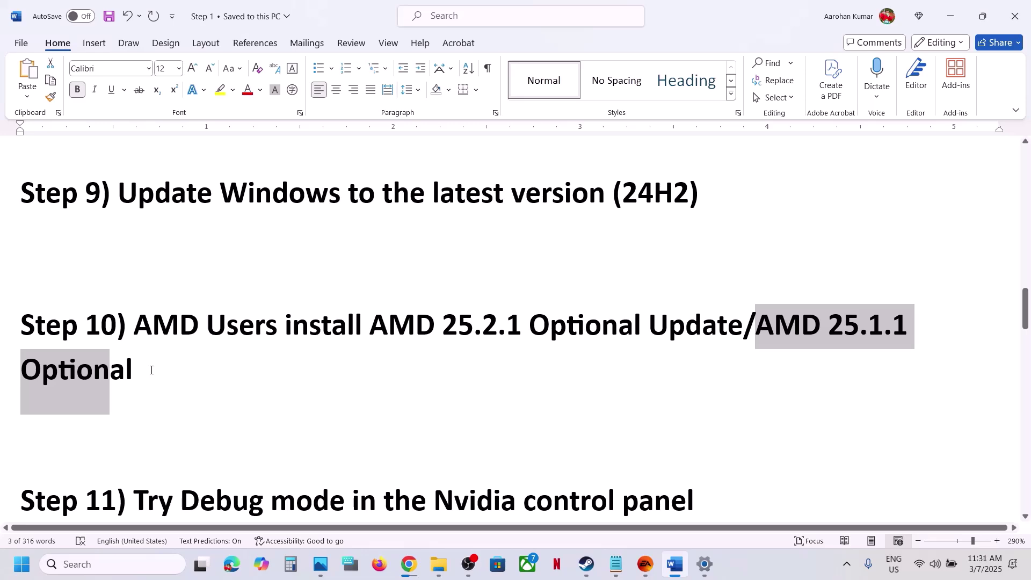
click(151, 370)
shift+click(757, 329)
key(ctrl+c)
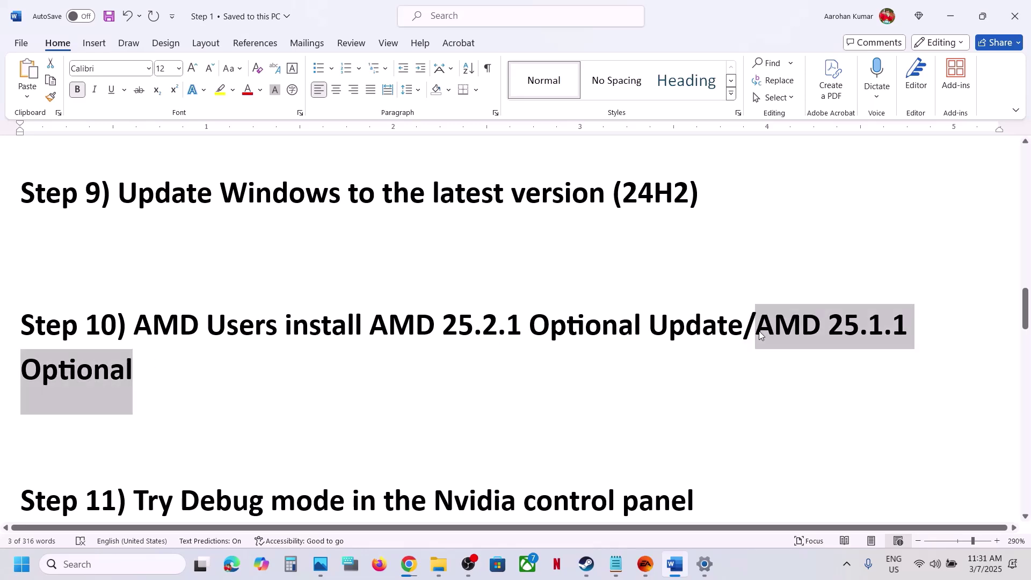
Step: Switch to Chrome, search Google for "AMD 25.1.1 Optional" in a new tab, and open AMD's release notes page
click(409, 564)
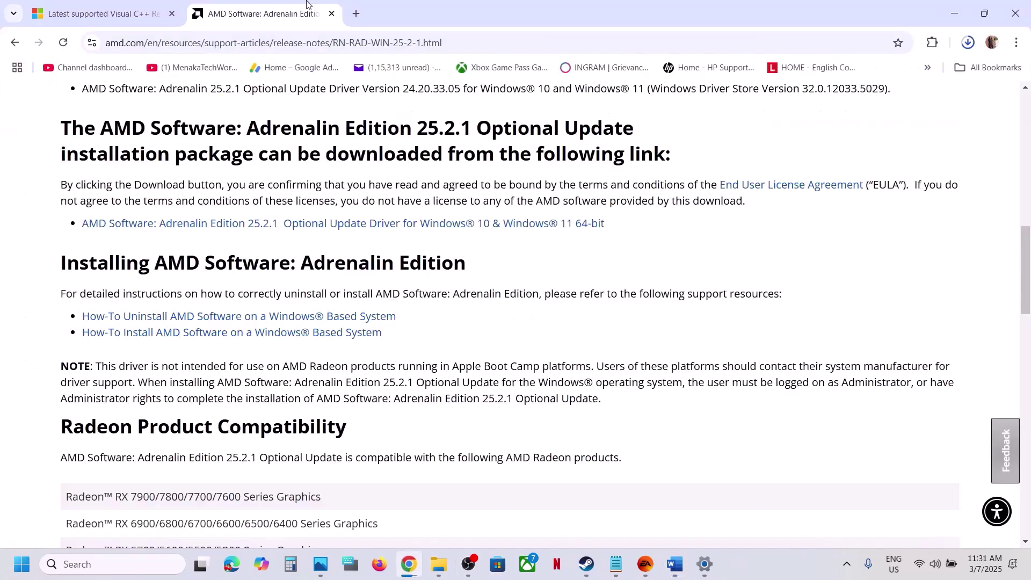
click(356, 13)
key(ctrl+v)
key(Return)
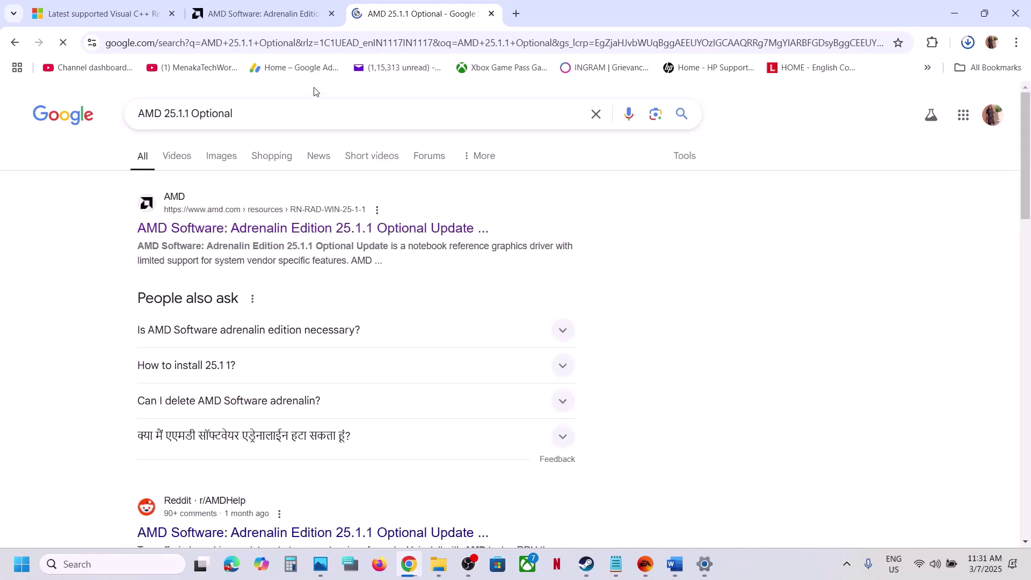
click(281, 228)
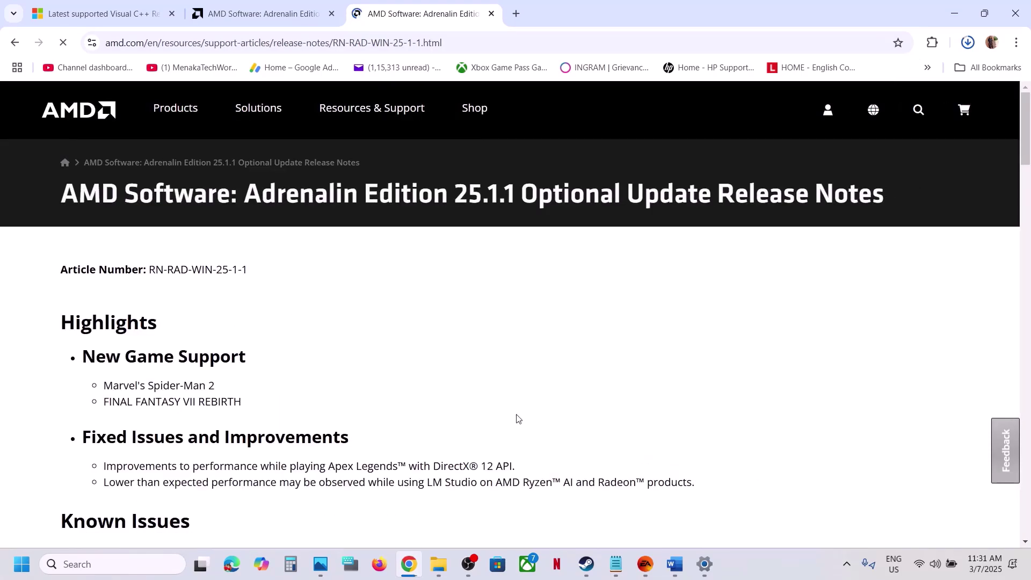
Step: Download the Adrenalin Edition 25.1.1 Optional Update driver for Windows 10 & 11 64-bit and check its download progress
scroll(518, 418, down, 10)
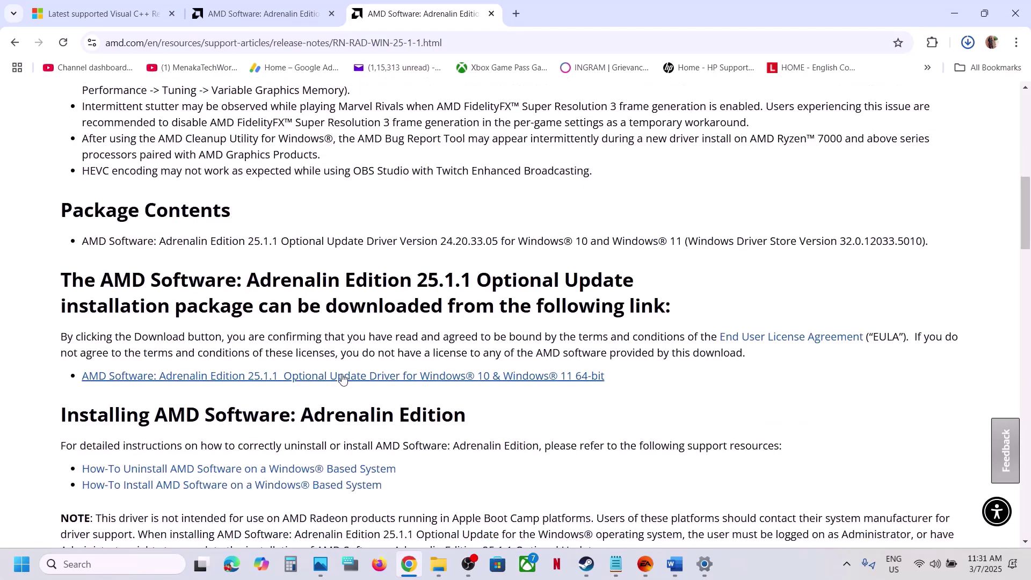
click(341, 378)
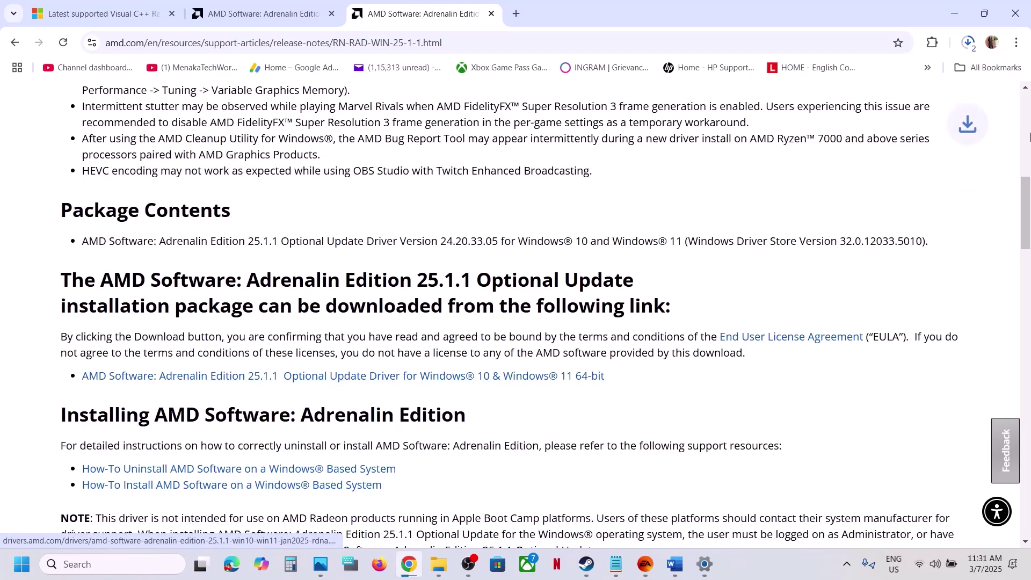
click(966, 47)
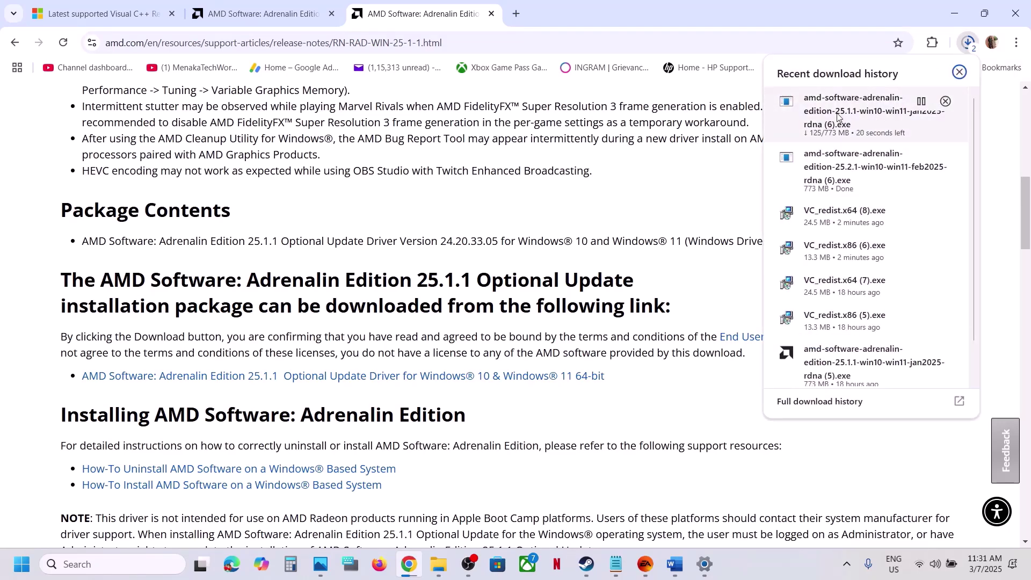
click(637, 208)
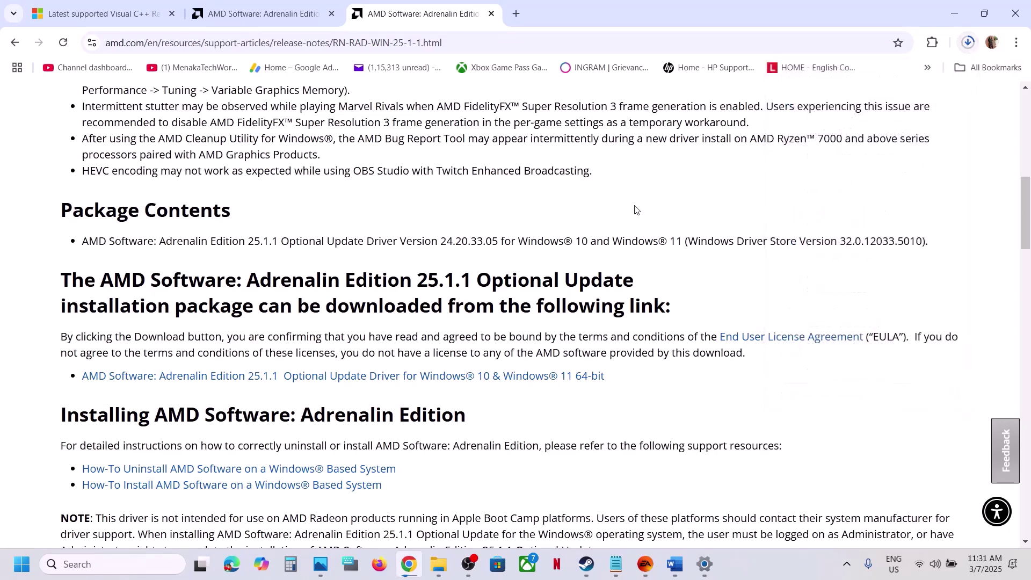
Step: Return to the Word document and review the end of Step 10 and Step 11 on Nvidia Debug mode
click(586, 563)
click(676, 573)
drag(754, 325, 391, 428)
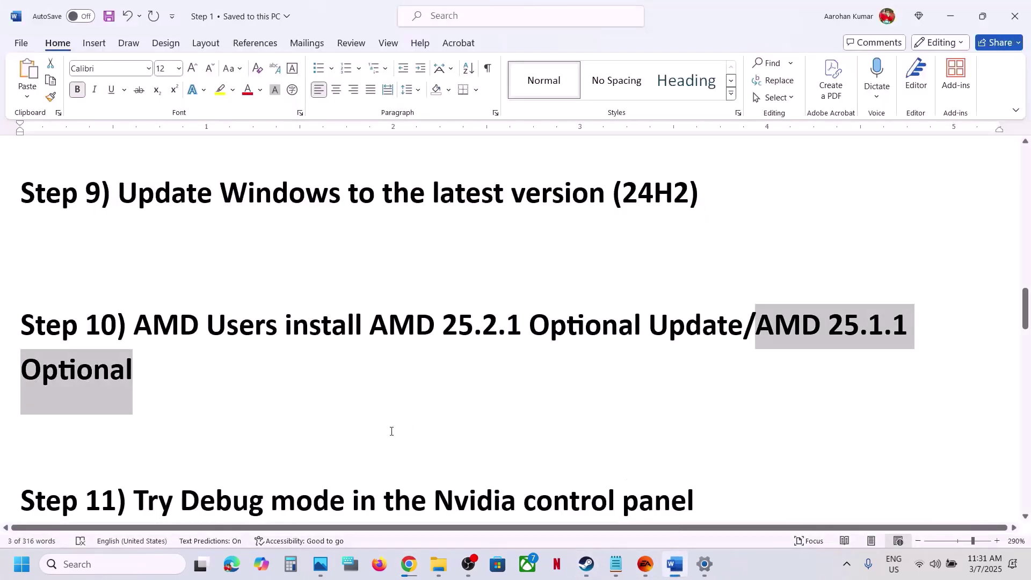
scroll(391, 428, down, 2)
drag(270, 400, 719, 368)
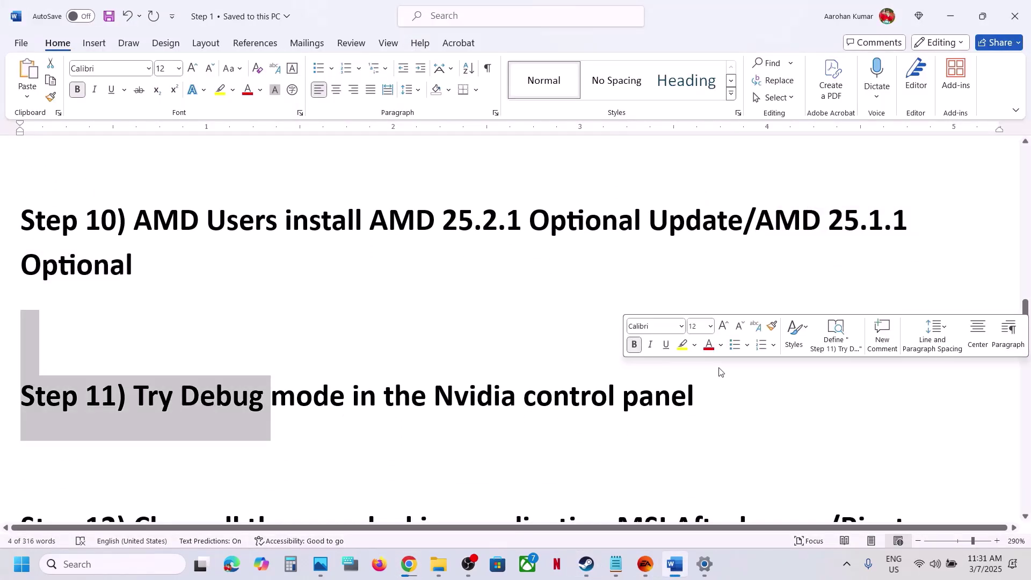
Step: Show the desktop and open the NVIDIA Control Panel from its extended context options
key(super+d)
right_click(448, 265)
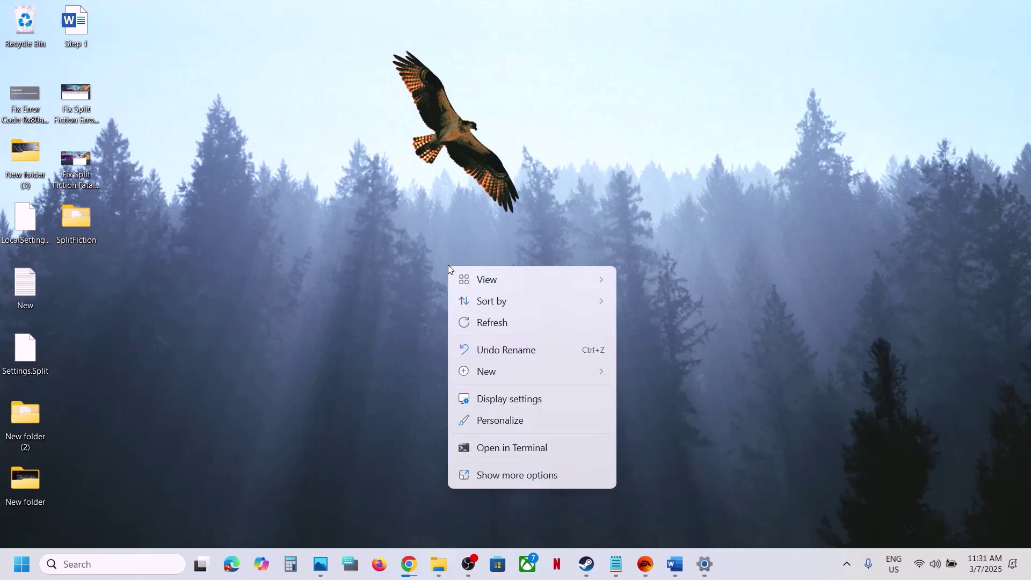
click(501, 475)
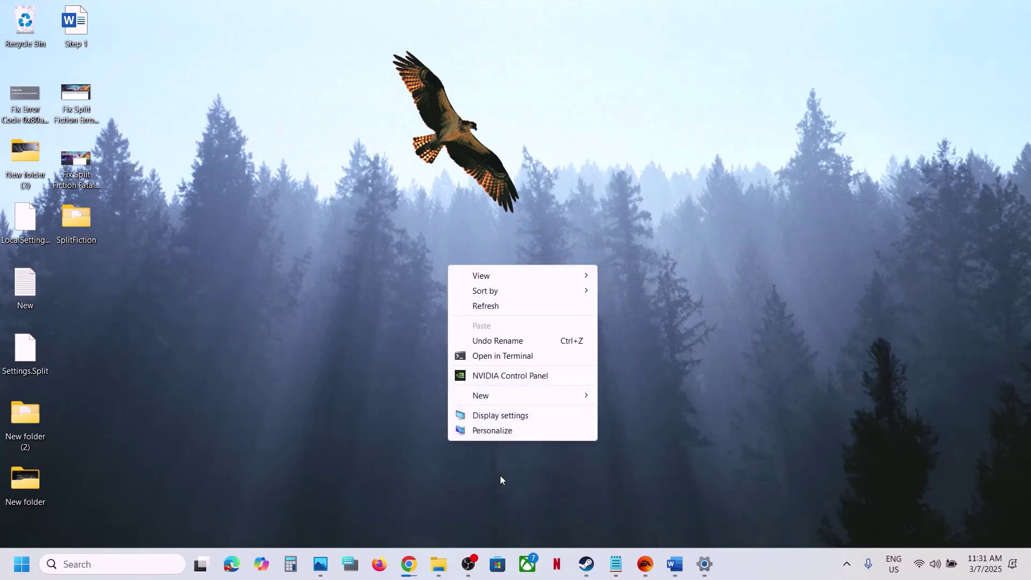
click(482, 376)
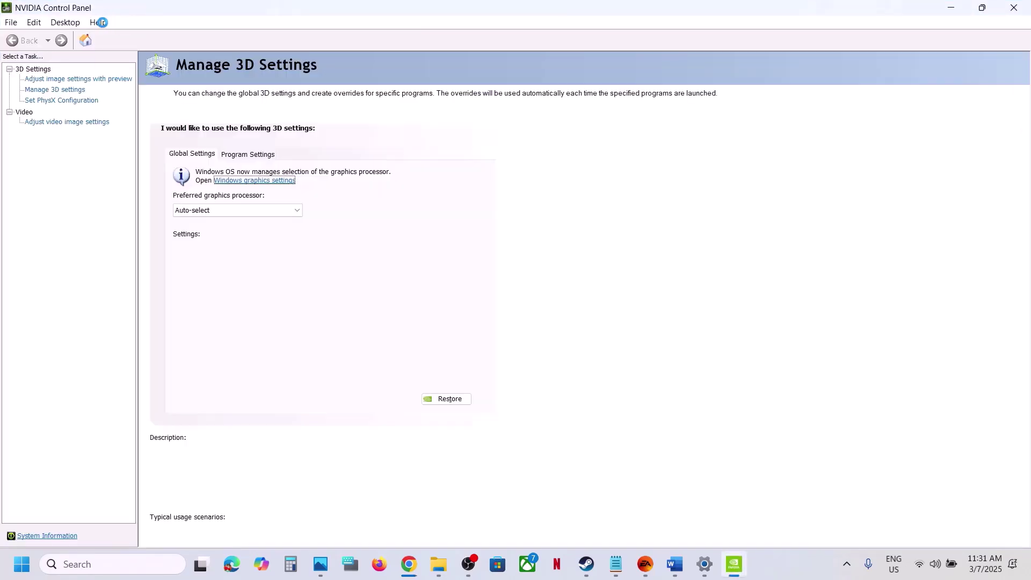
Step: Toggle Debug Mode in the NVIDIA Control Panel, recheck the option, and close the control panel
click(150, 23)
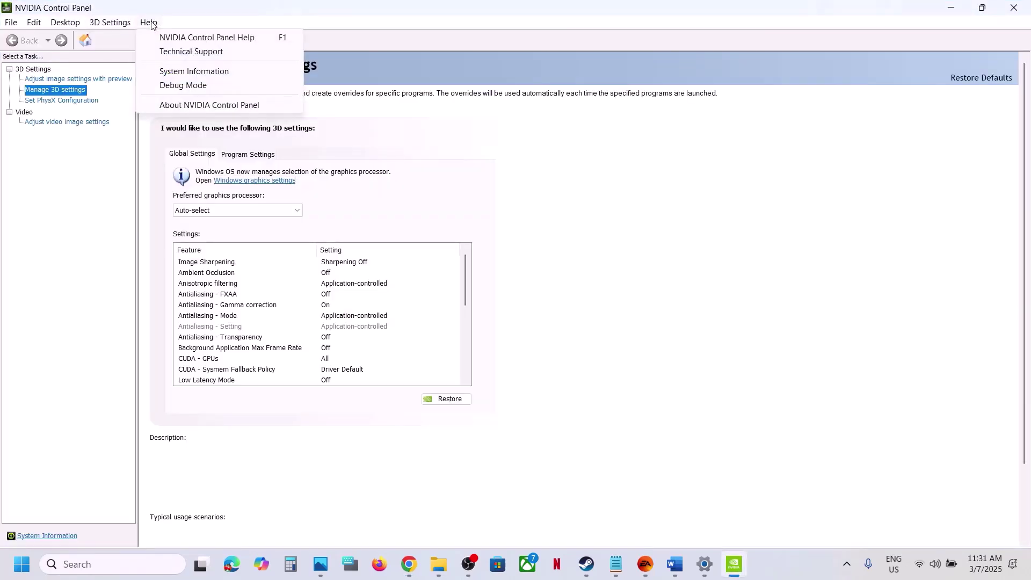
click(181, 87)
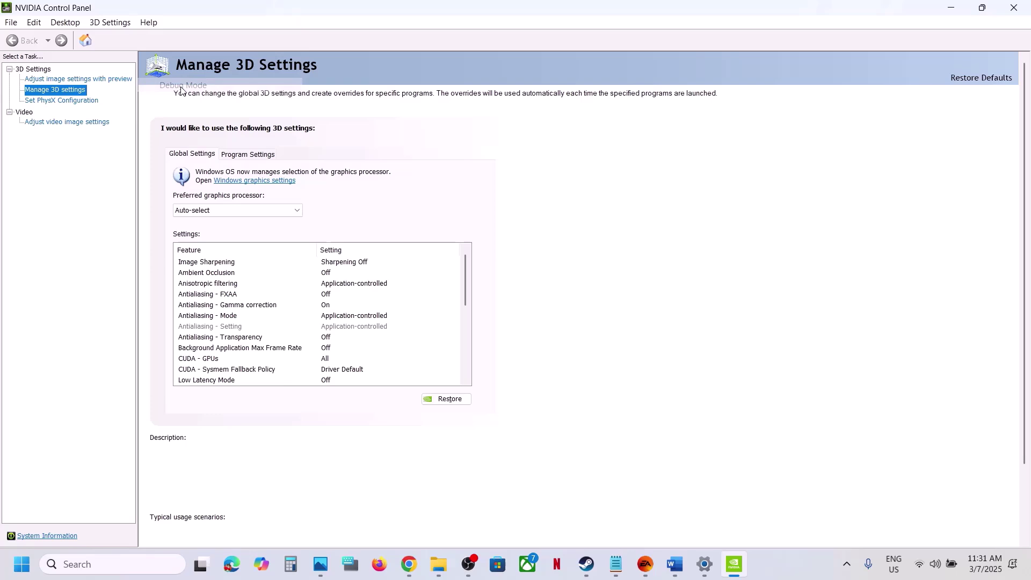
click(149, 22)
click(734, 218)
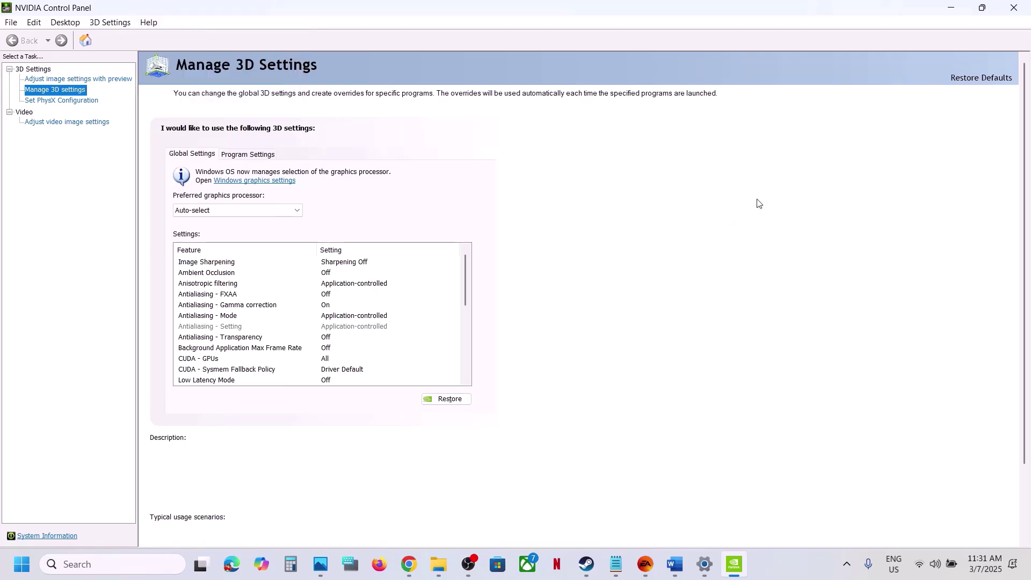
click(1015, 8)
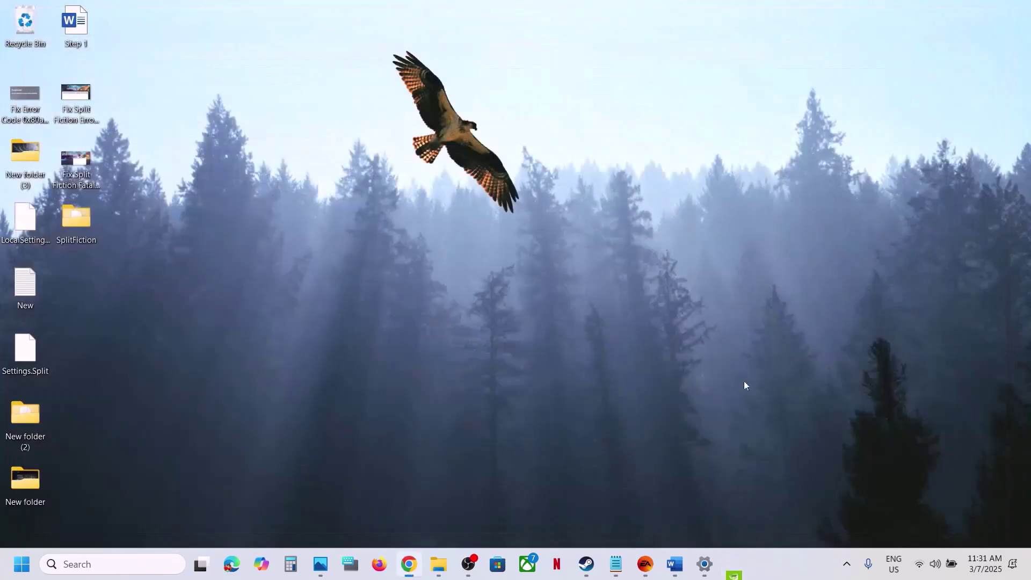
Step: Return to the Word document and copy "MSI Afterburner" from Step 12
click(587, 563)
click(678, 574)
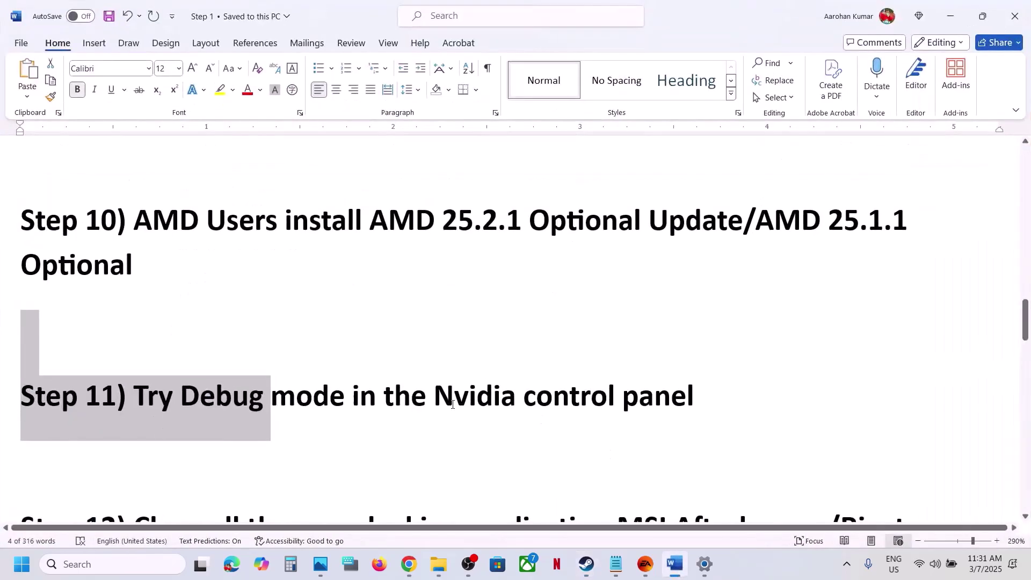
scroll(386, 381, down, 5)
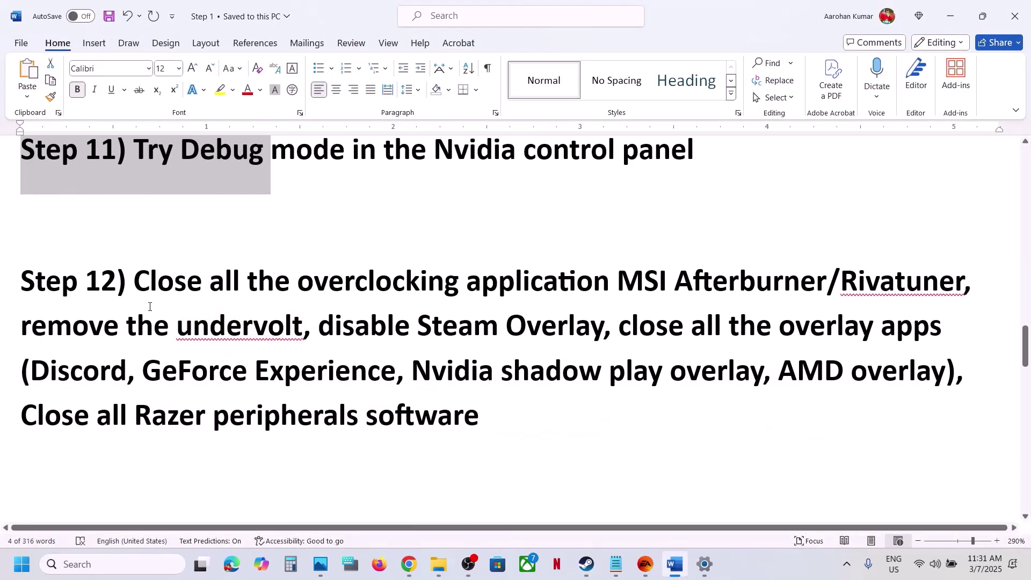
drag(138, 287, 618, 281)
key(ctrl+c)
click(803, 284)
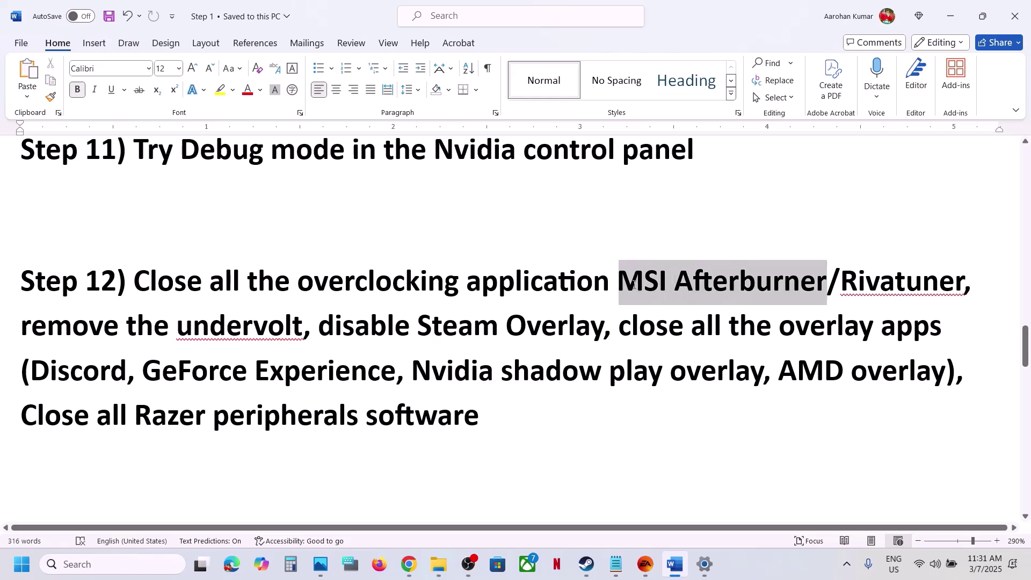
Step: Search Windows for the copied MSI Afterburner name and launch the application
click(146, 571)
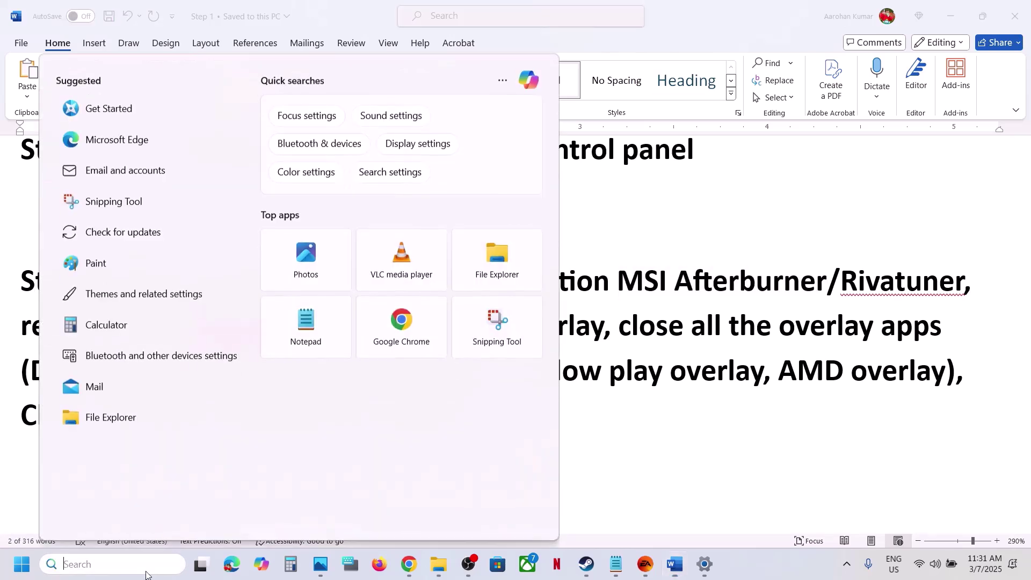
key(ctrl+v)
key(Return)
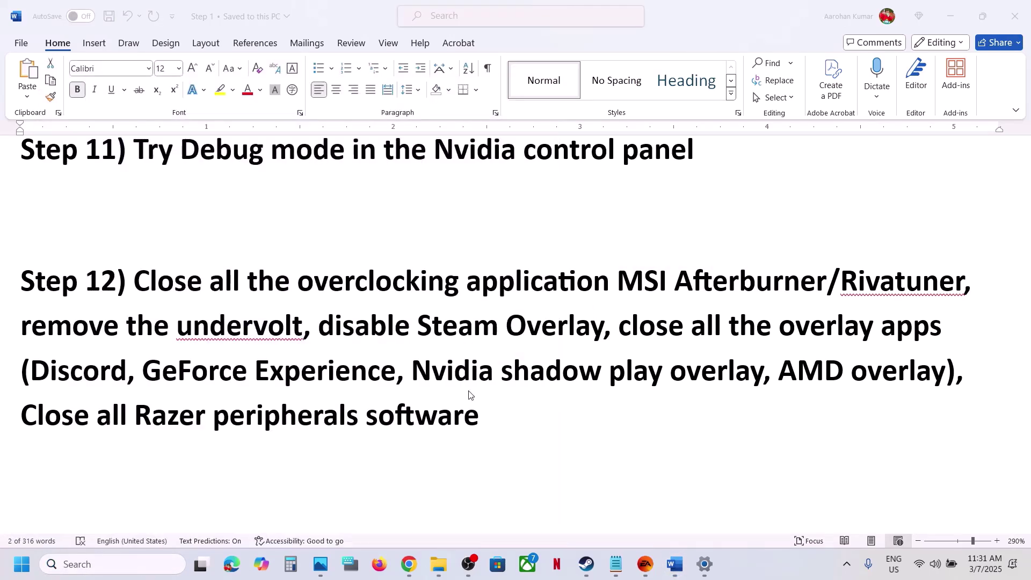
Step: Search Windows for "riva", launch RivaTuner Statistics Server, and dismiss the MSI Afterburner window
click(76, 565)
text(riva)
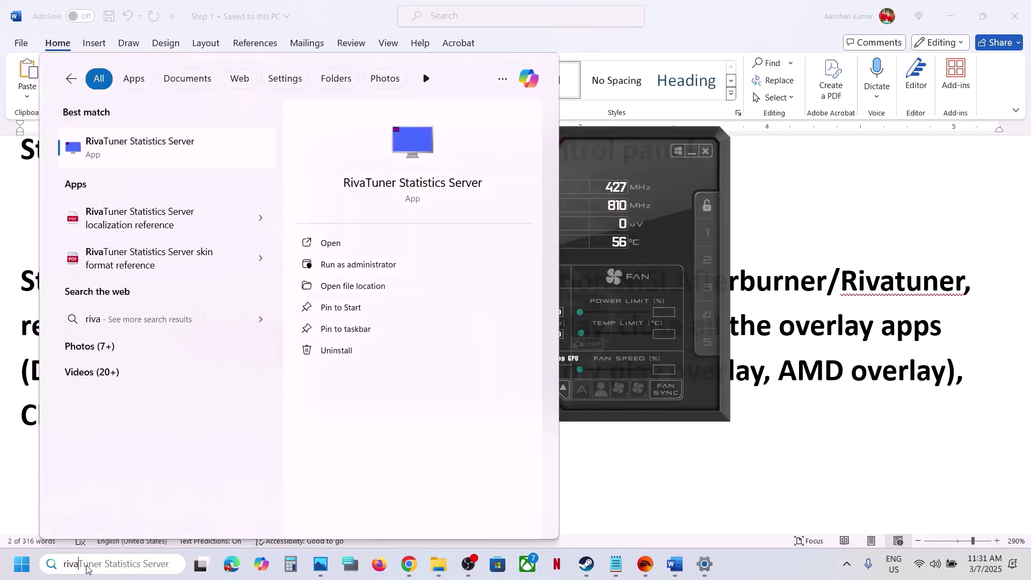
key(Return)
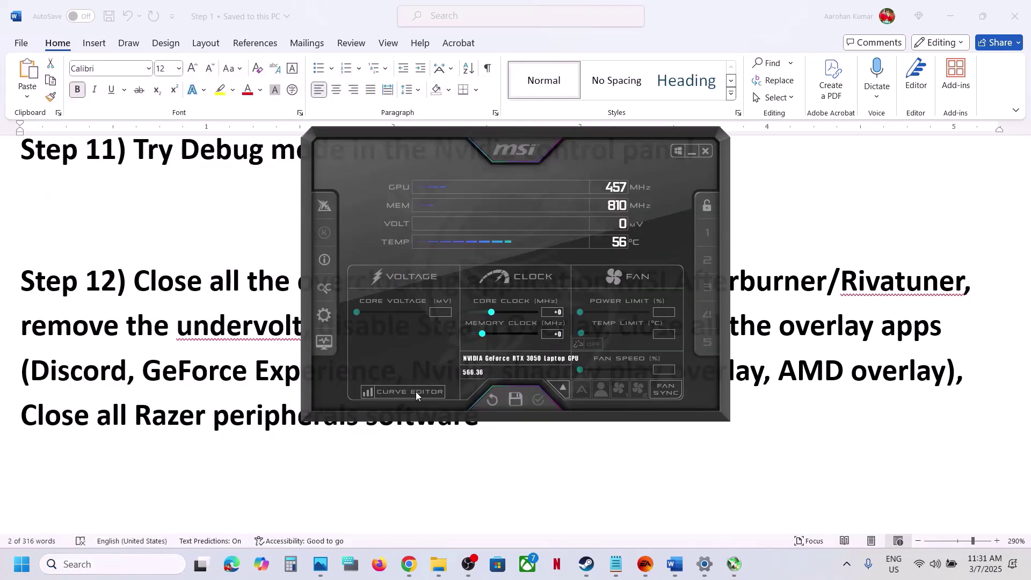
click(679, 151)
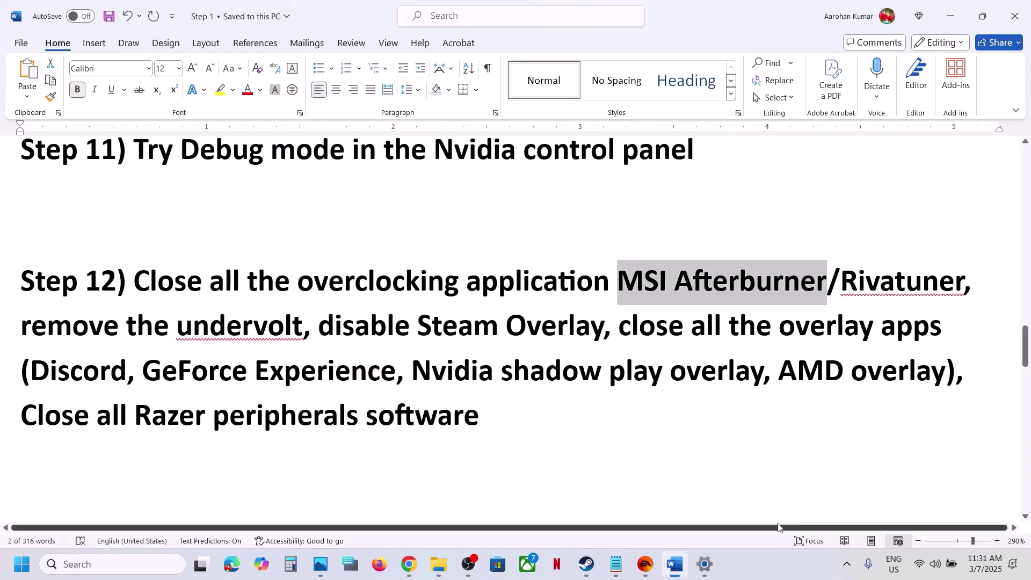
Step: Close MSI Afterburner and RivaTuner Statistics Server from the hidden system tray apps
click(847, 565)
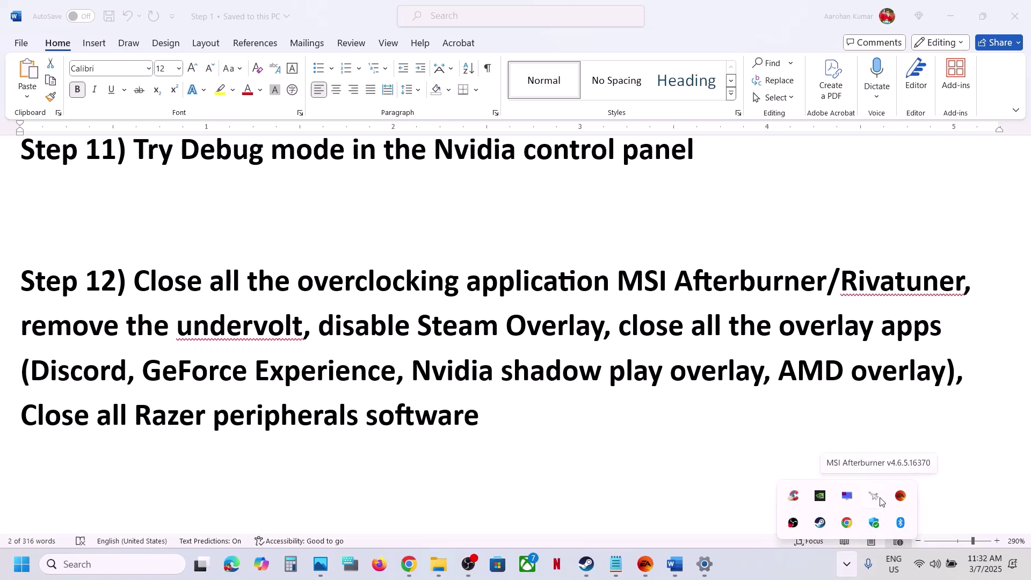
right_click(880, 501)
click(929, 486)
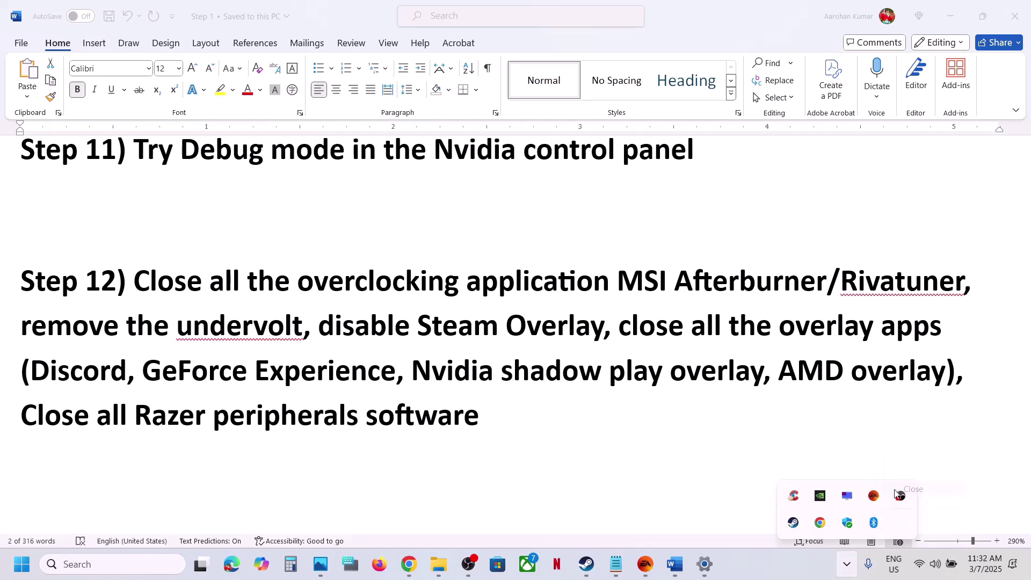
right_click(847, 500)
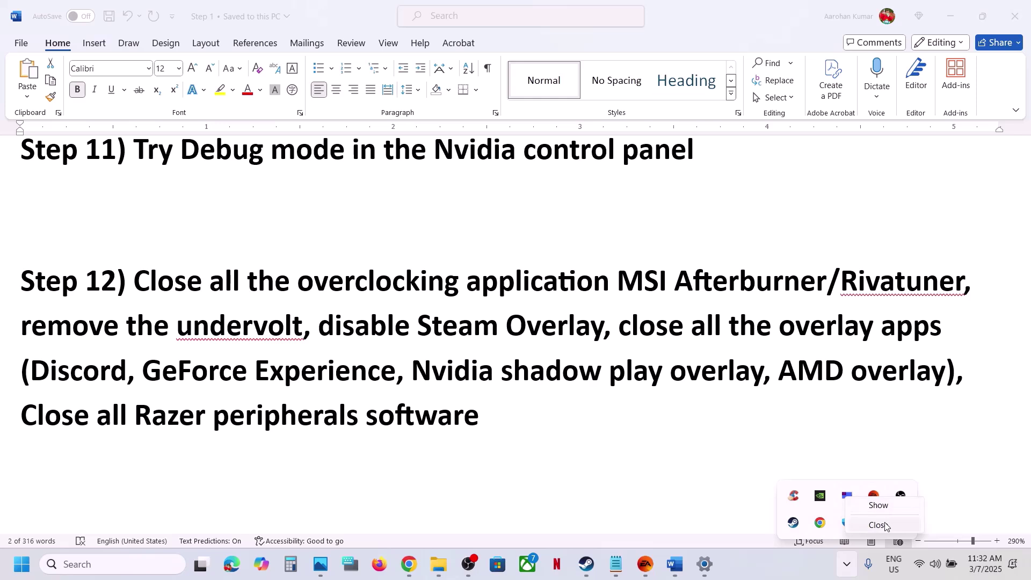
click(875, 519)
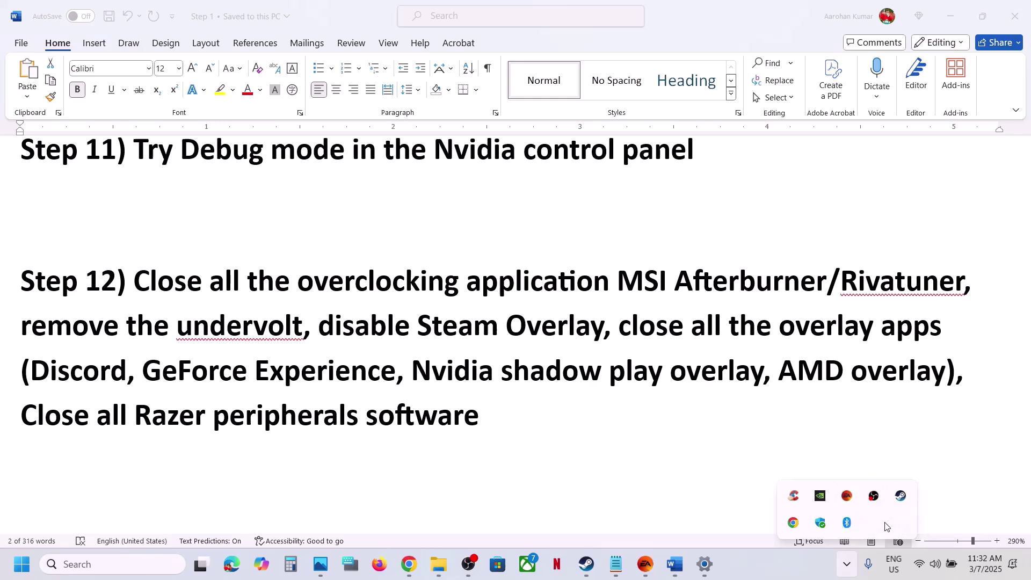
Step: Return to Step 12 in the Word document and highlight the overclocking application and "disable Steam Overlay" instructions
click(420, 295)
drag(300, 288, 693, 301)
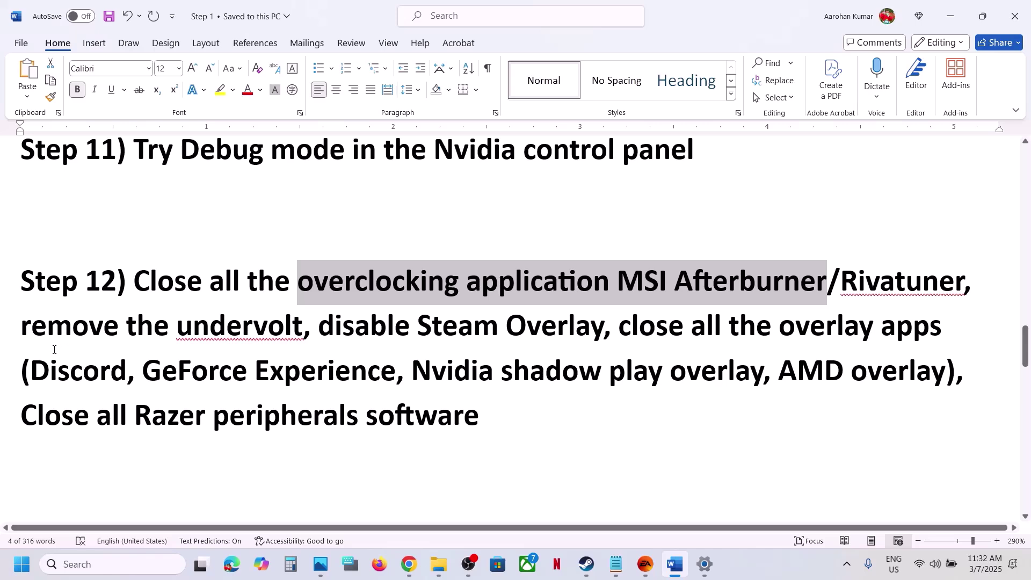
drag(28, 326, 603, 329)
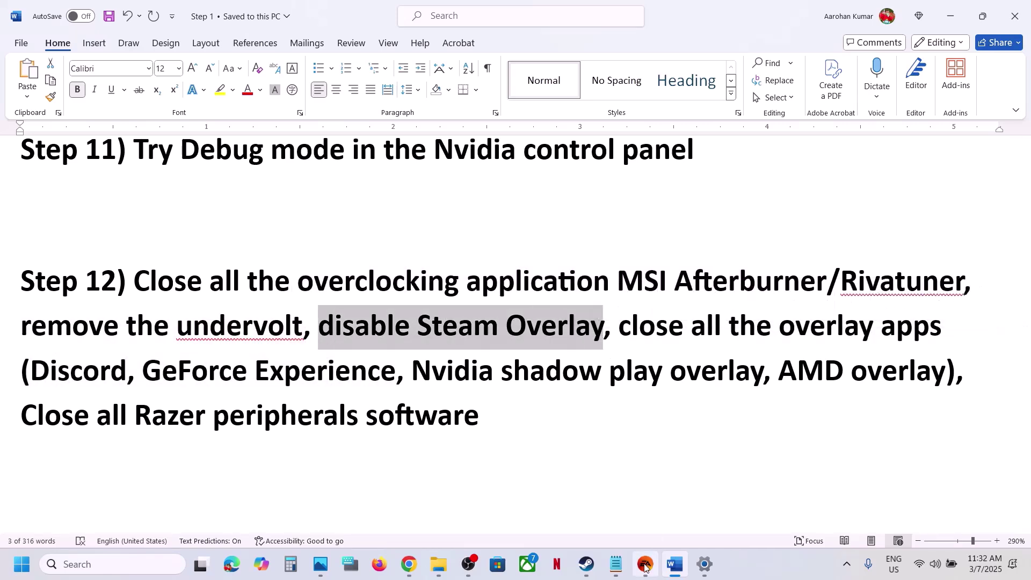
Step: Switch to Steam and turn off the Steam Overlay while in-game in Split Fiction's properties
click(586, 564)
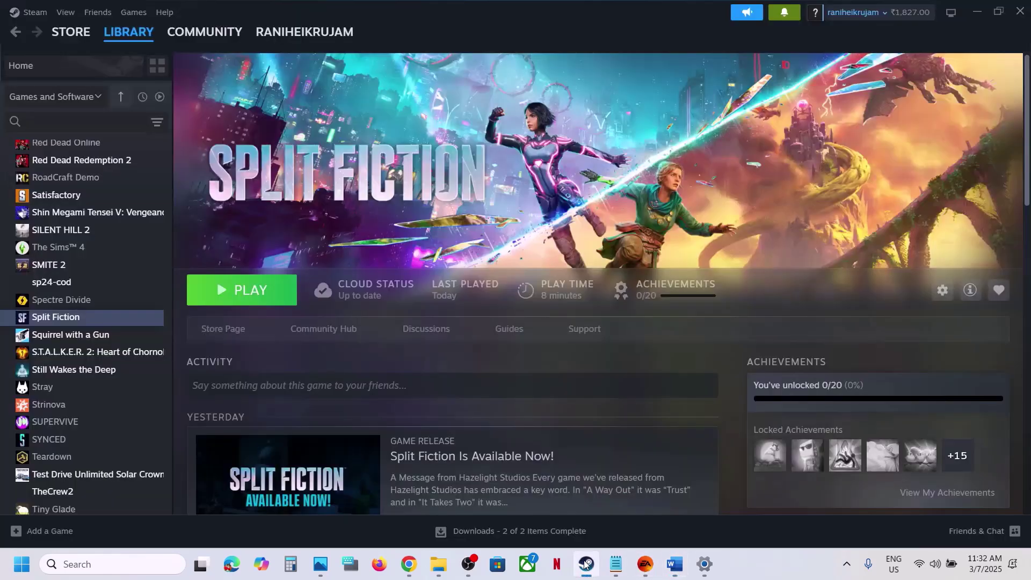
right_click(109, 324)
click(171, 424)
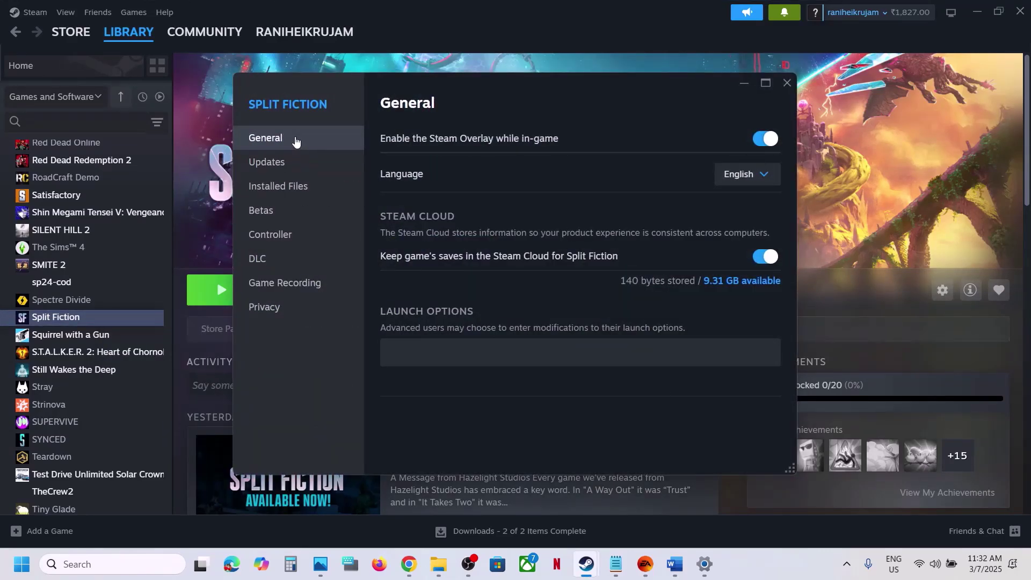
click(763, 139)
click(788, 80)
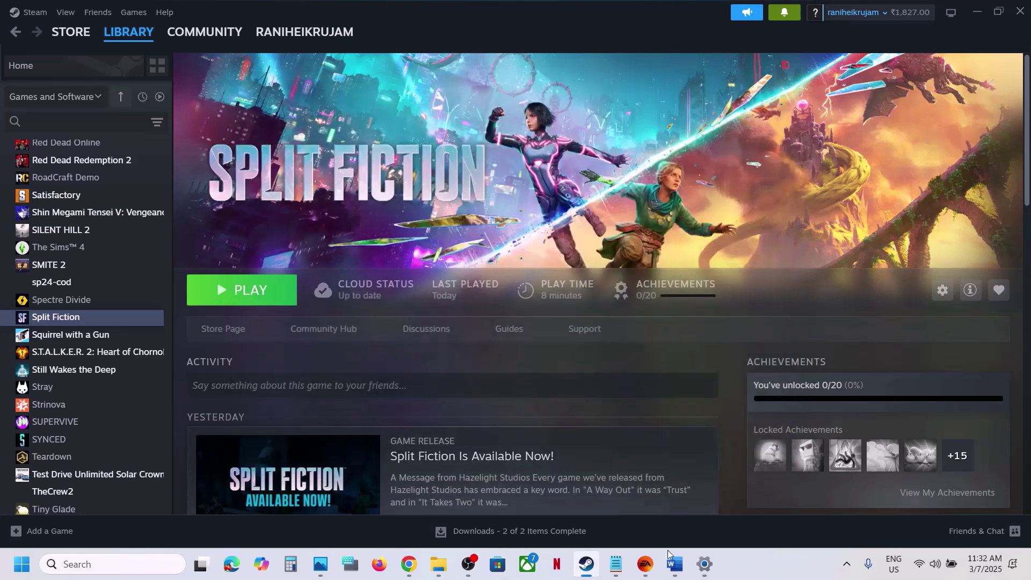
Step: Switch to the EA app and turn off the in-game overlay in its application settings
click(644, 564)
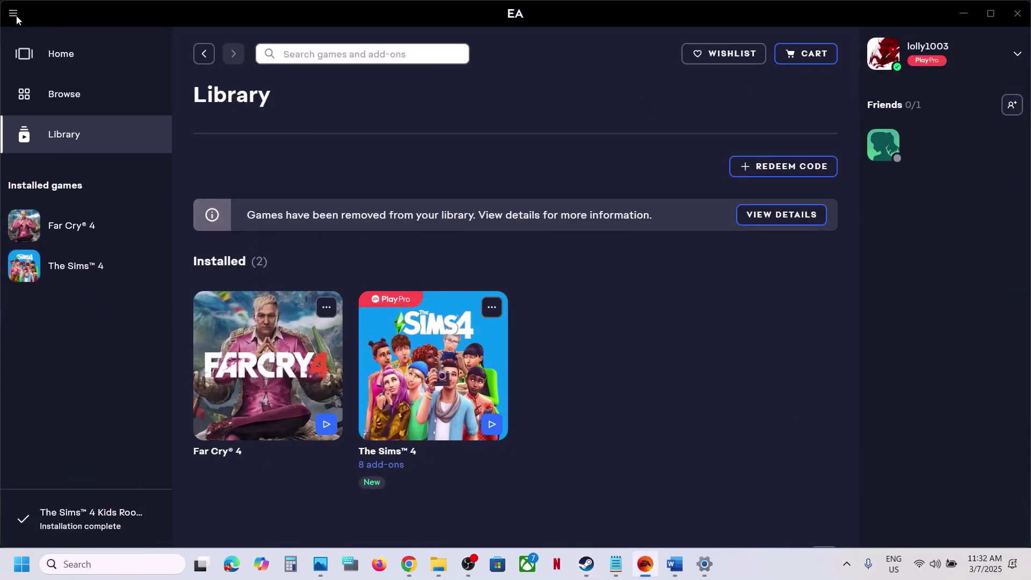
click(16, 16)
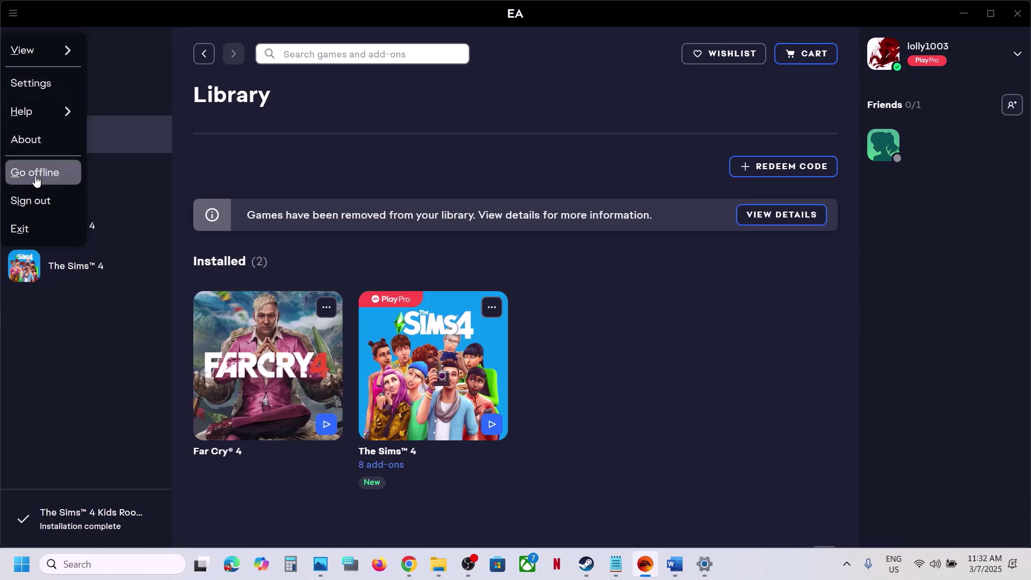
mouse_move(37, 108)
click(33, 85)
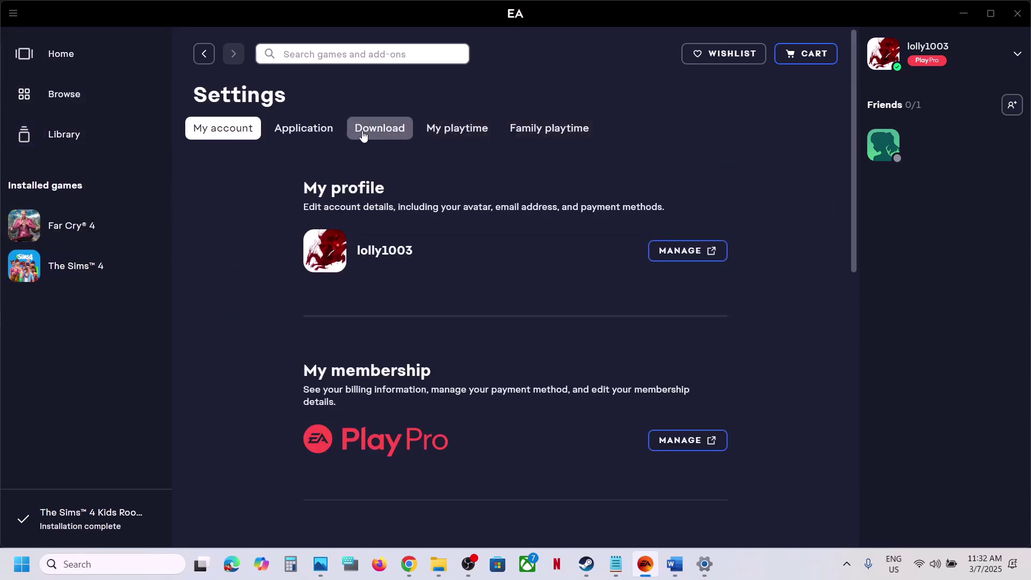
click(315, 132)
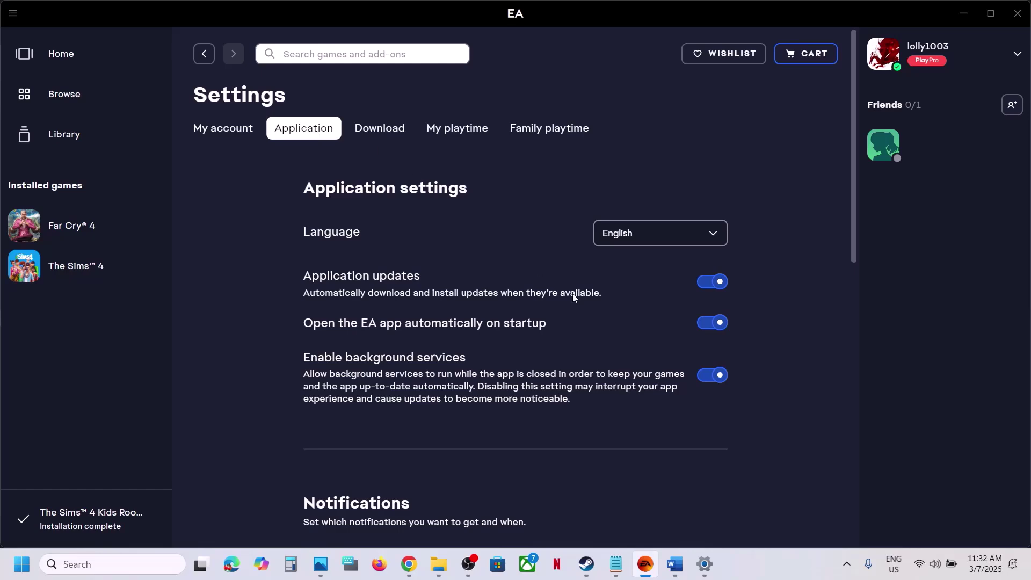
scroll(573, 295, down, 8)
scroll(573, 294, down, 3)
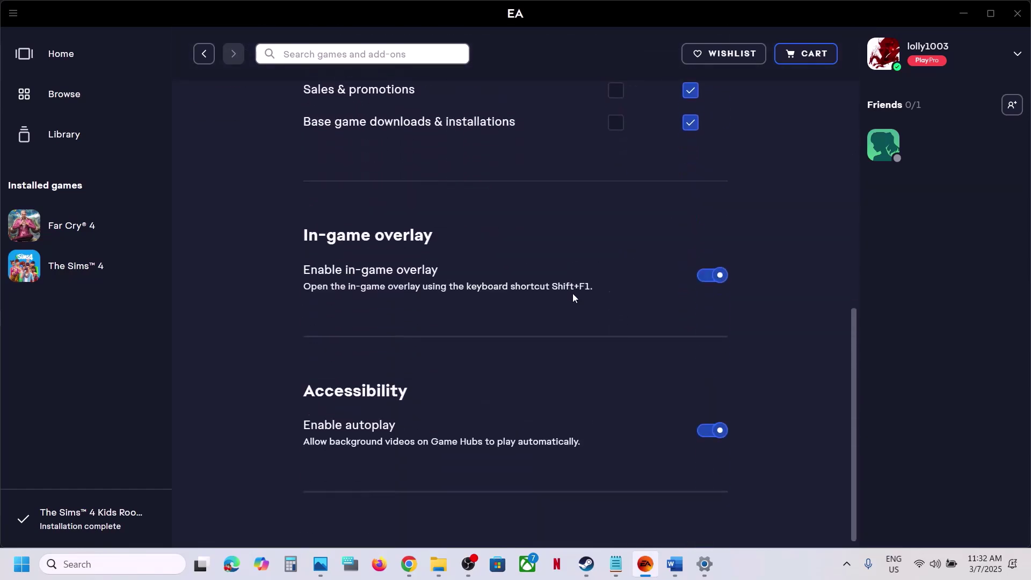
click(709, 277)
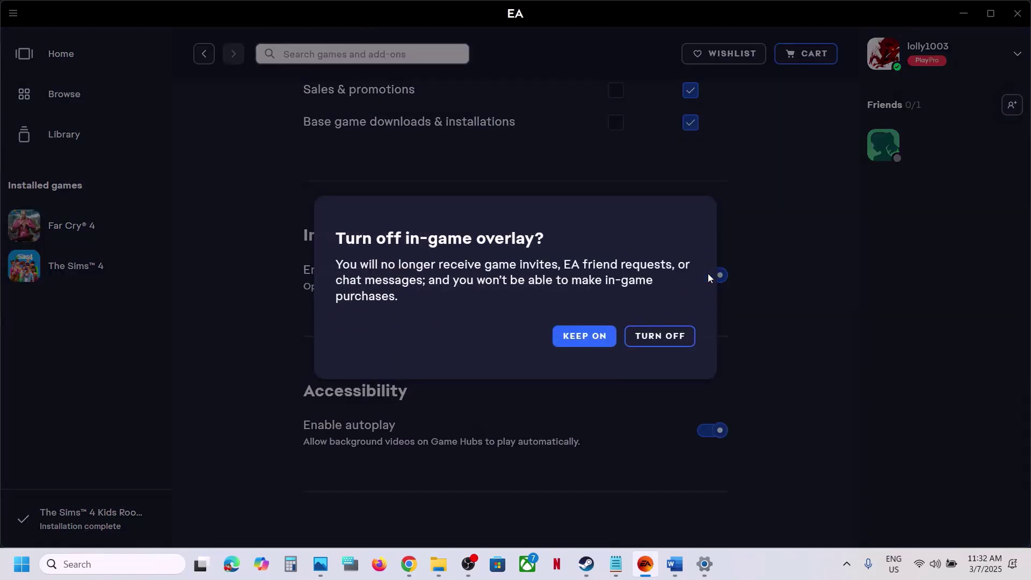
click(639, 341)
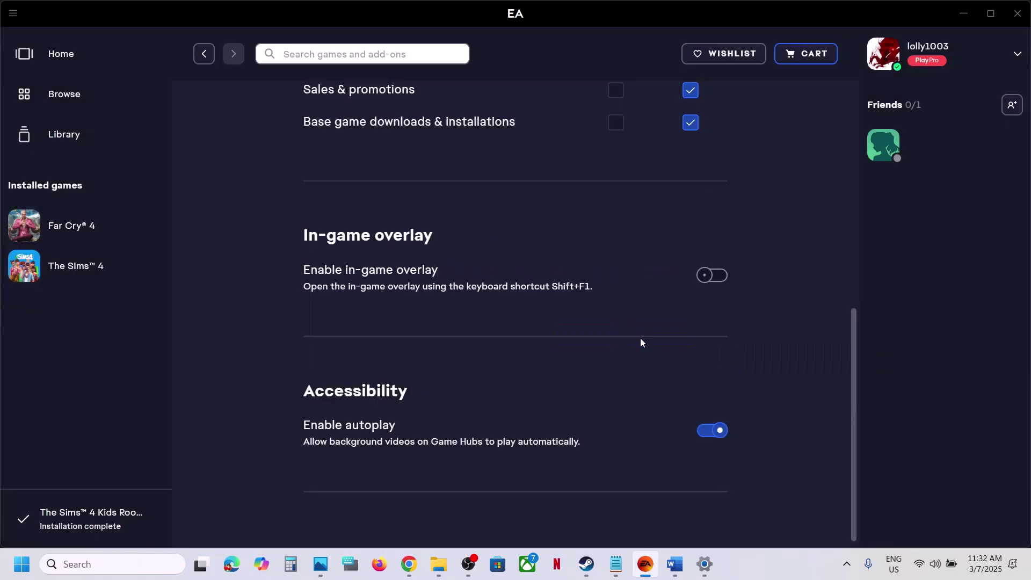
Step: Return to the Word document and highlight "close all the overlay apps" and "GeForce Experience" in Step 12
click(675, 565)
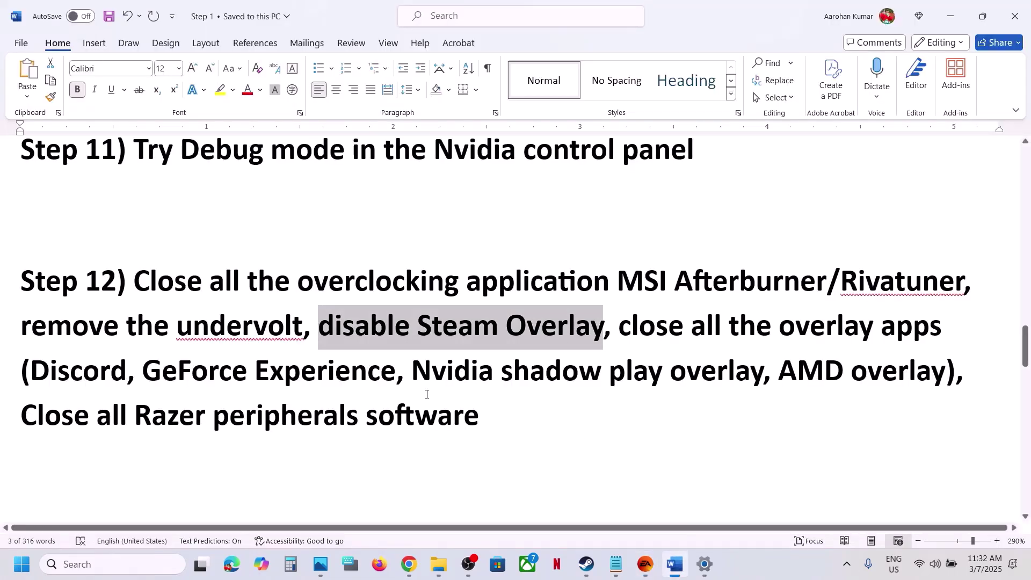
drag(622, 329, 946, 325)
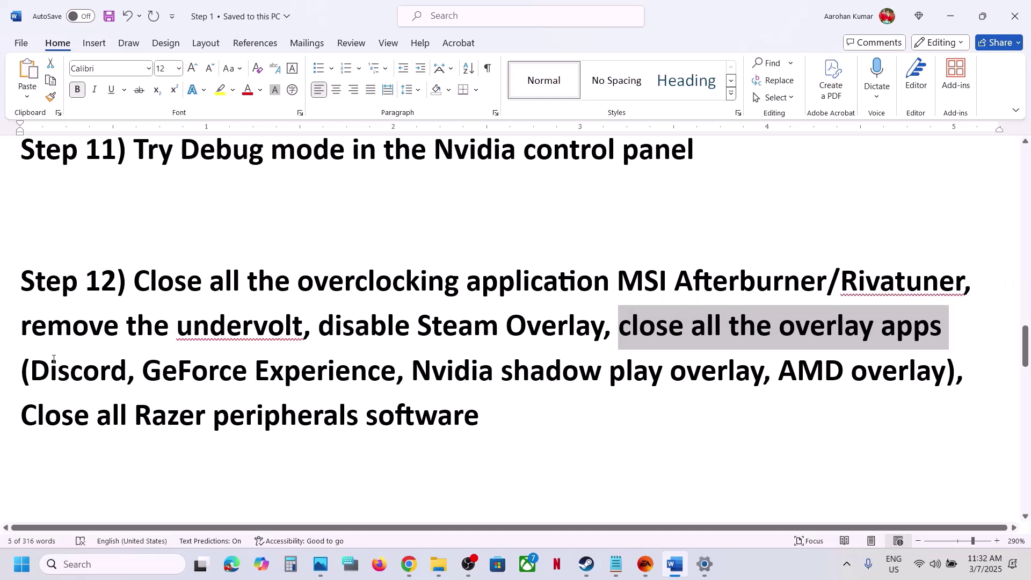
drag(50, 366, 396, 371)
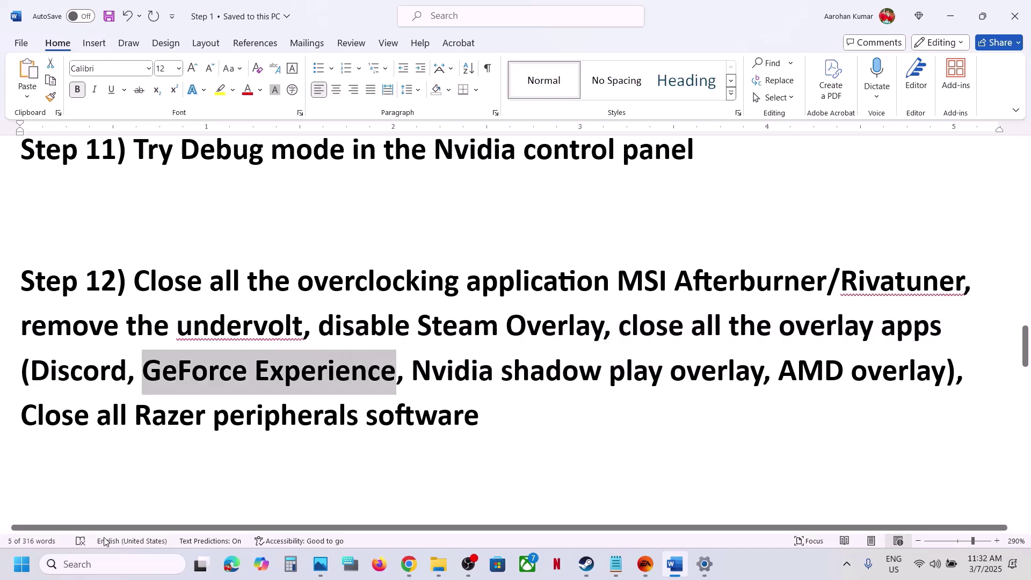
Step: Search Windows for "nvi", launch the NVIDIA app, check the NVIDIA overlay option in its settings, and close the app
click(81, 565)
text(nvi)
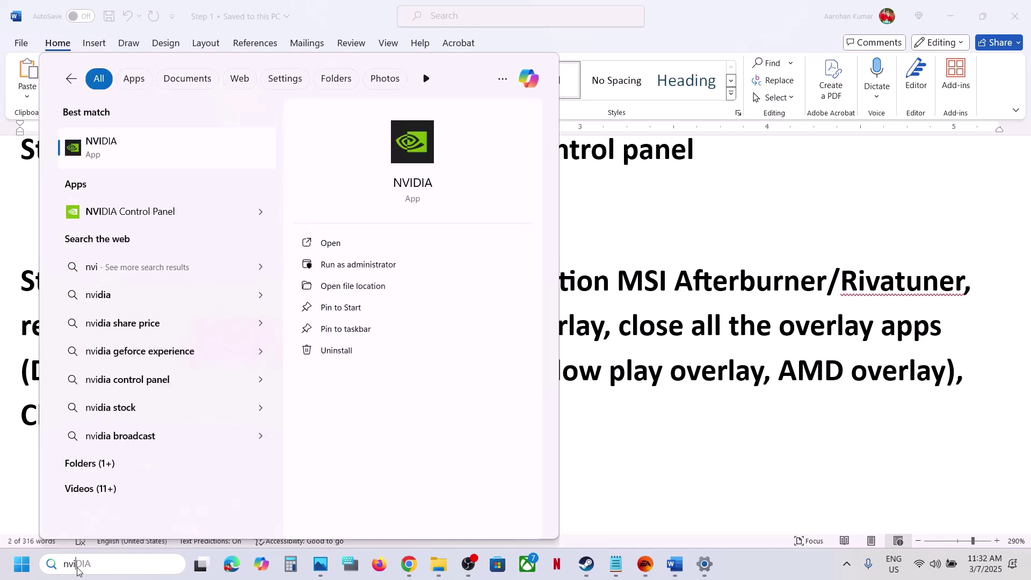
key(Return)
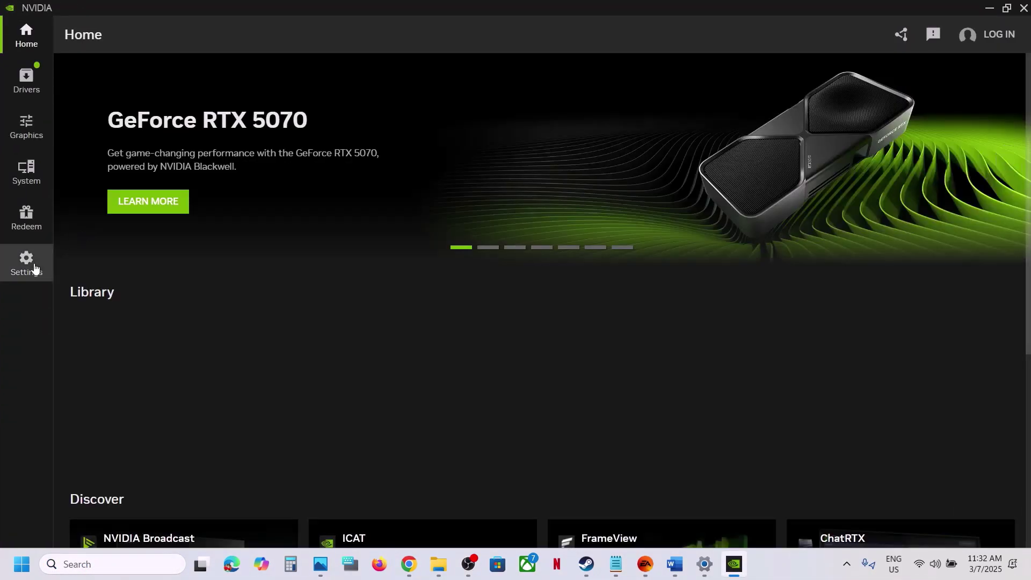
click(34, 268)
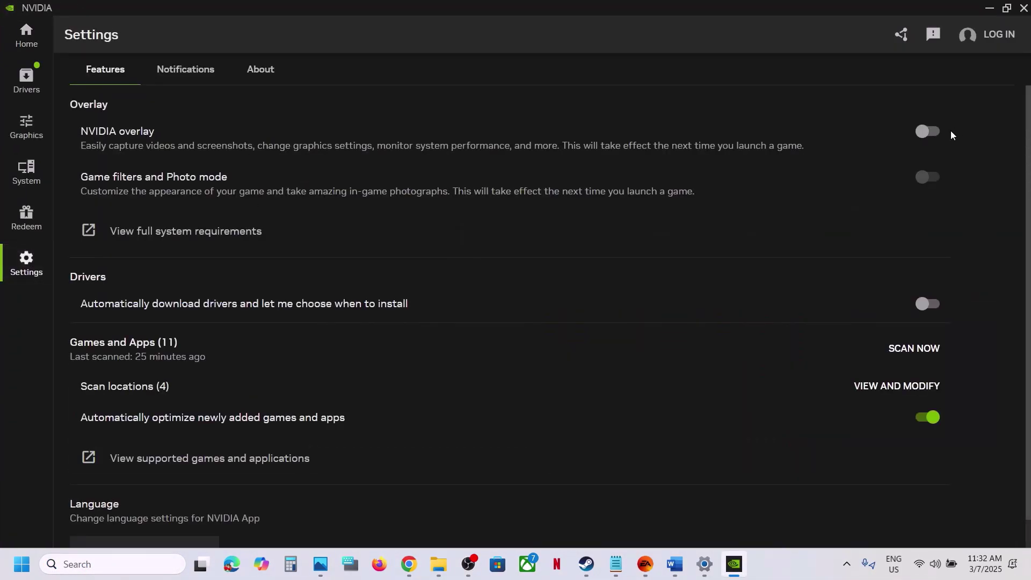
click(1024, 8)
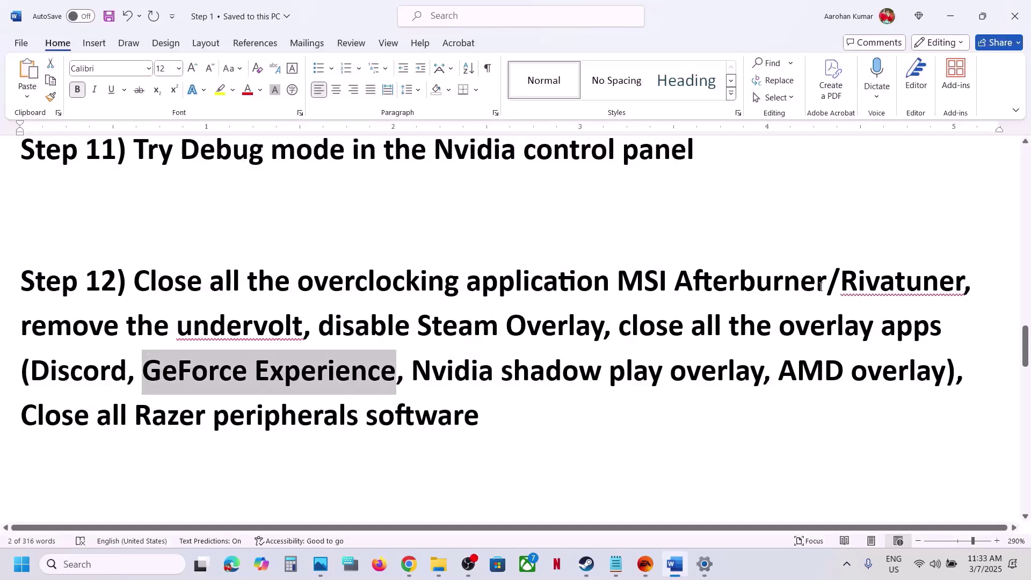
Step: Highlight the overlay and Razer peripherals instructions in Step 12 and the automatic paging file instruction in Step 13
drag(649, 311, 946, 326)
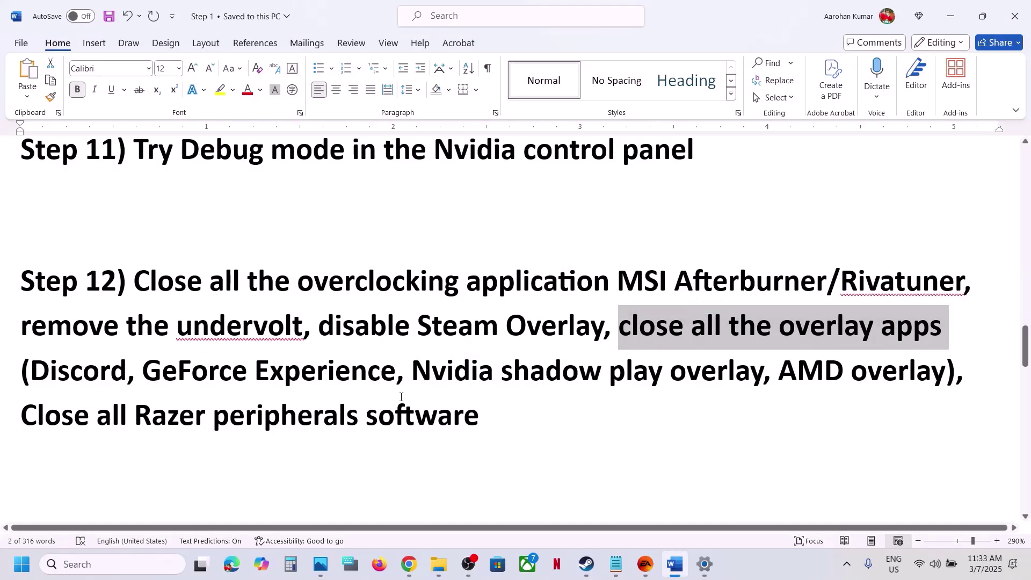
drag(35, 425, 453, 404)
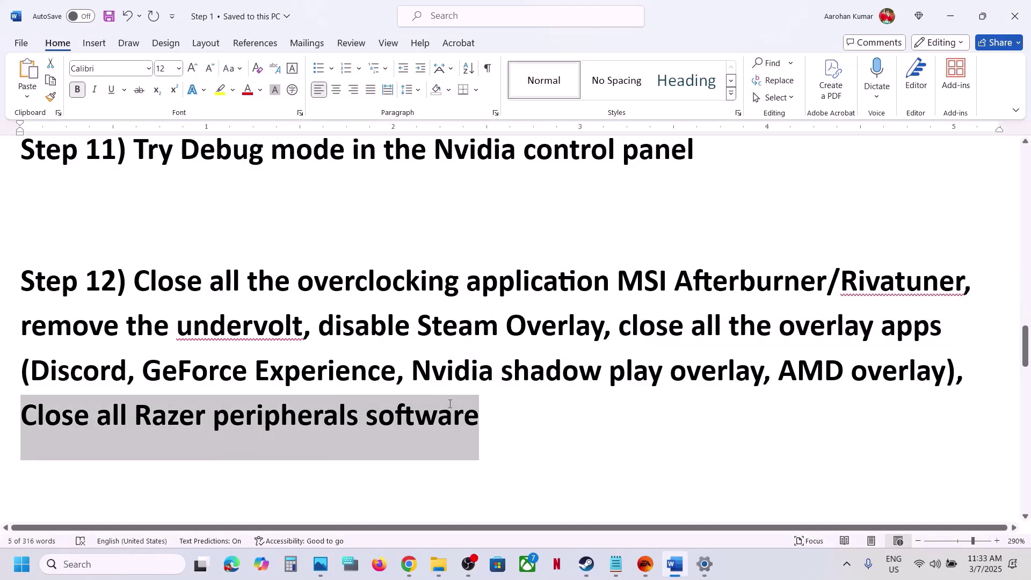
scroll(350, 410, down, 1)
scroll(350, 410, down, 3)
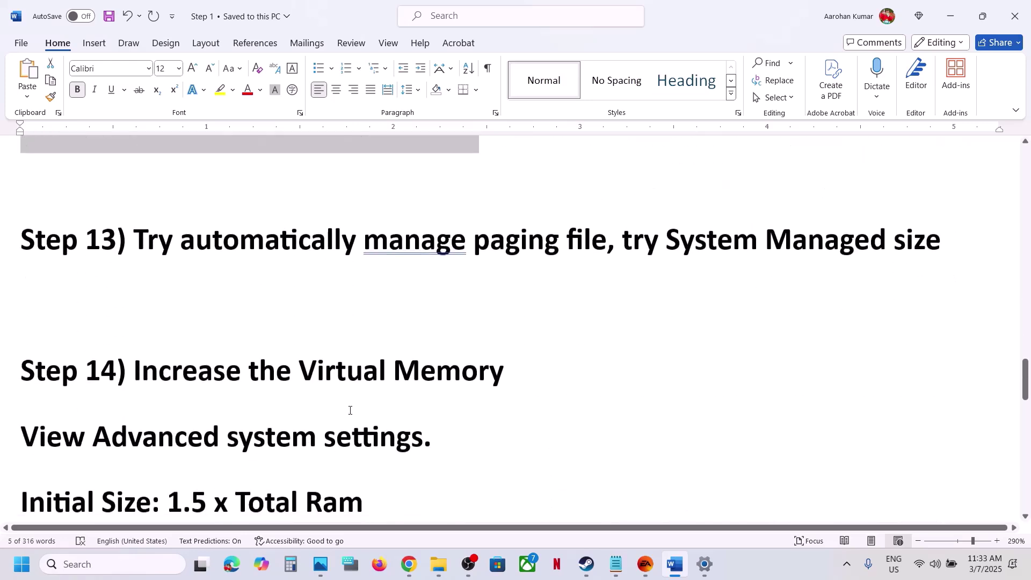
scroll(350, 411, up, 1)
drag(174, 345, 561, 346)
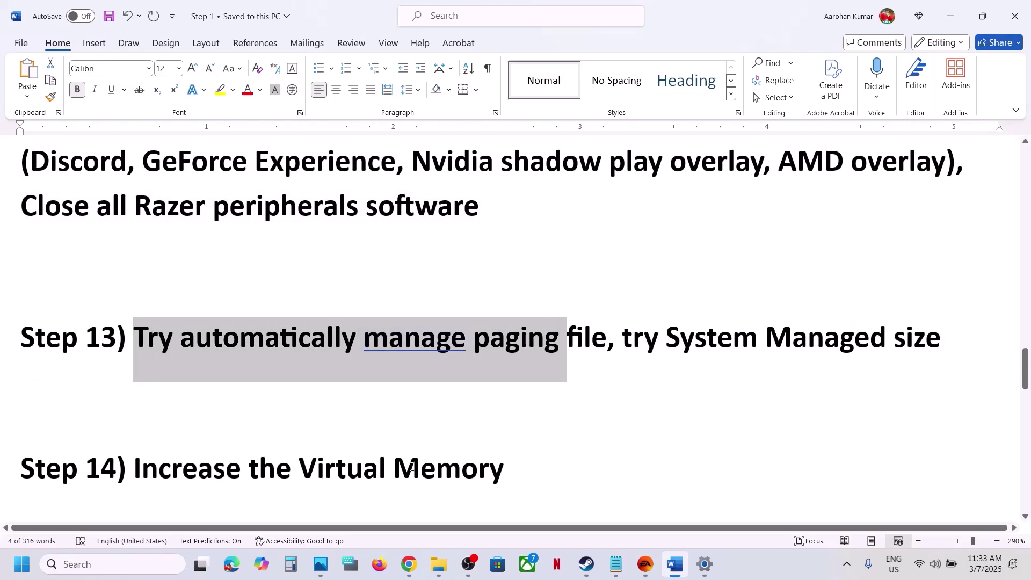
Step: Copy "View Advanced system settings" from Step 14 and open that entry through Windows search
scroll(411, 467, down, 2)
drag(423, 422, 44, 430)
key(ctrl+c)
click(68, 575)
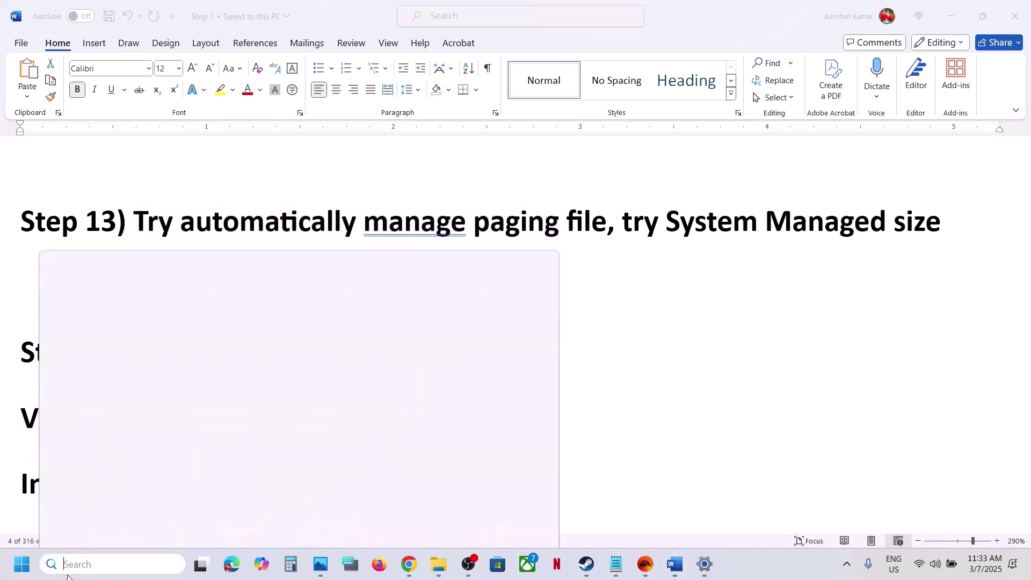
key(ctrl+v)
click(182, 152)
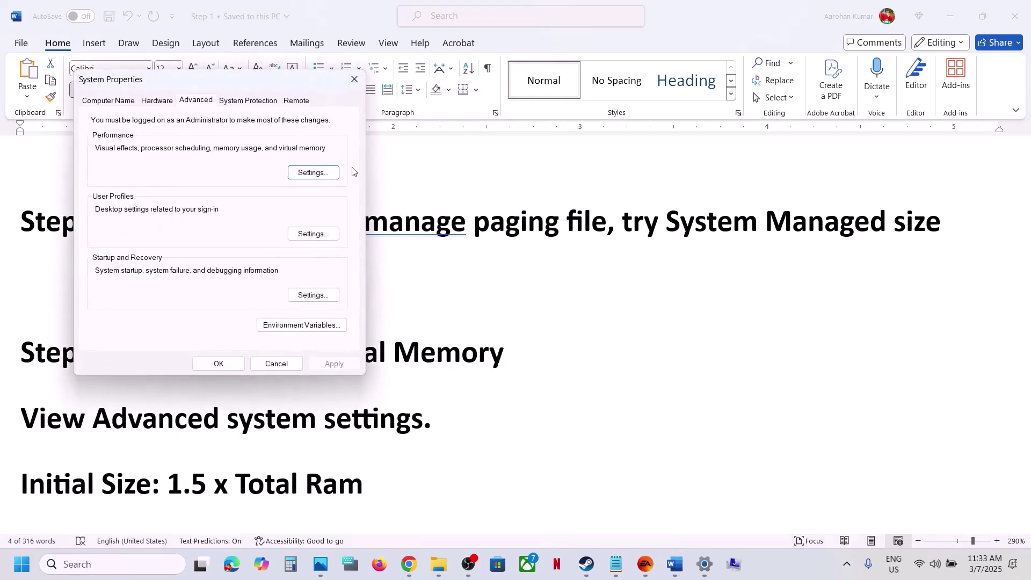
Step: Enable automatic paging file size management for all drives in the Virtual Memory settings and confirm all the dialogs
click(316, 173)
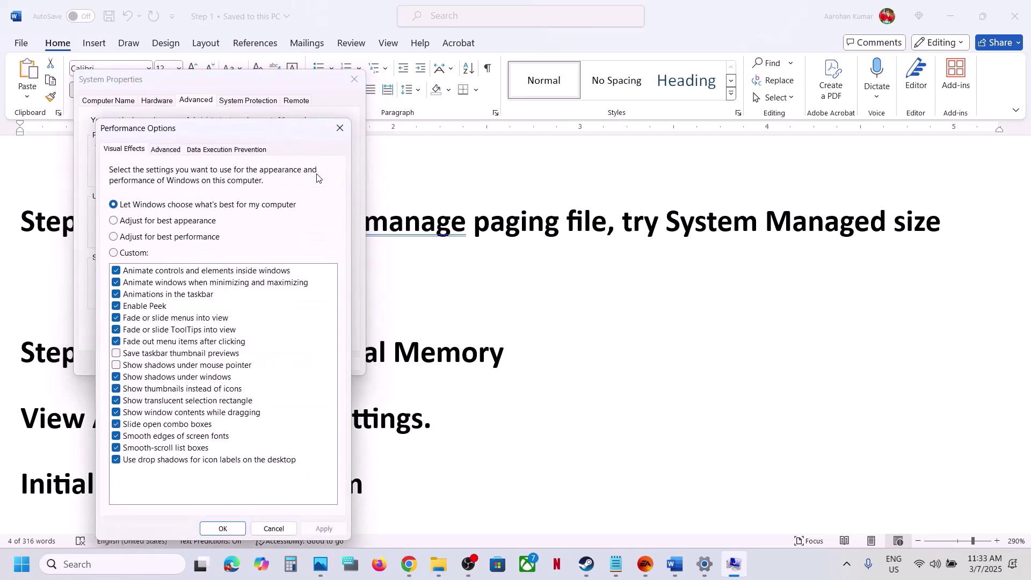
click(167, 150)
click(318, 329)
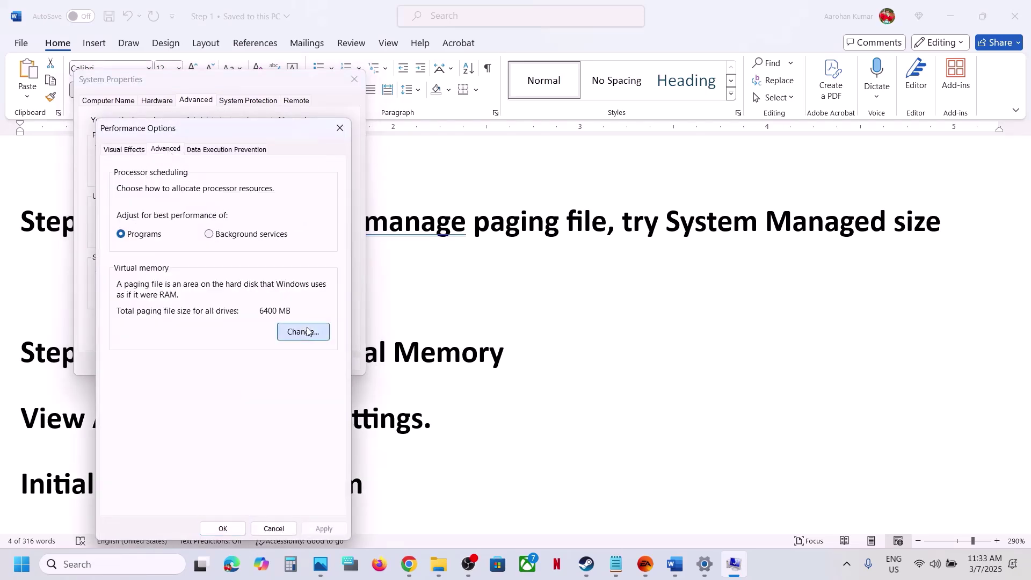
click(126, 190)
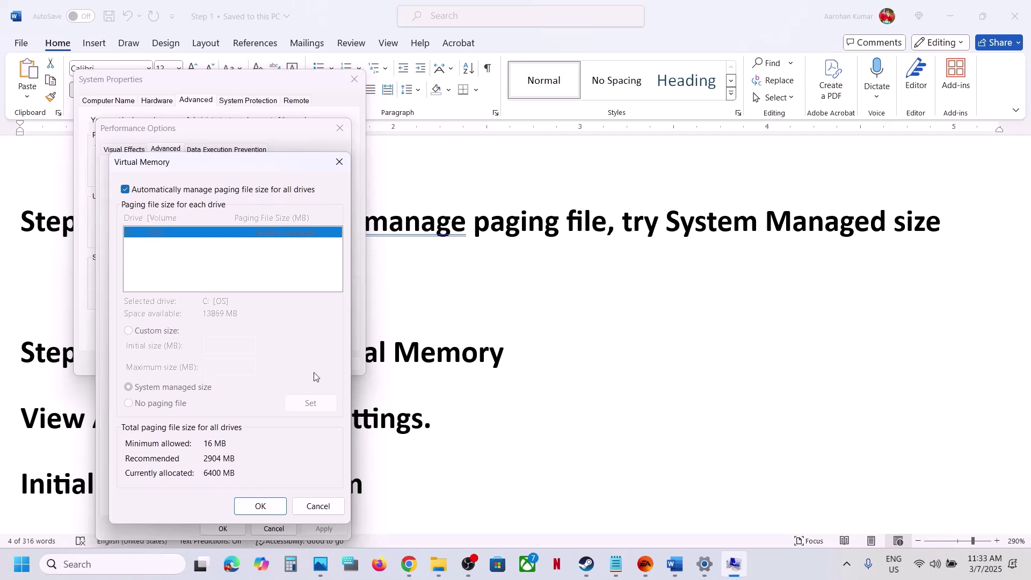
click(276, 507)
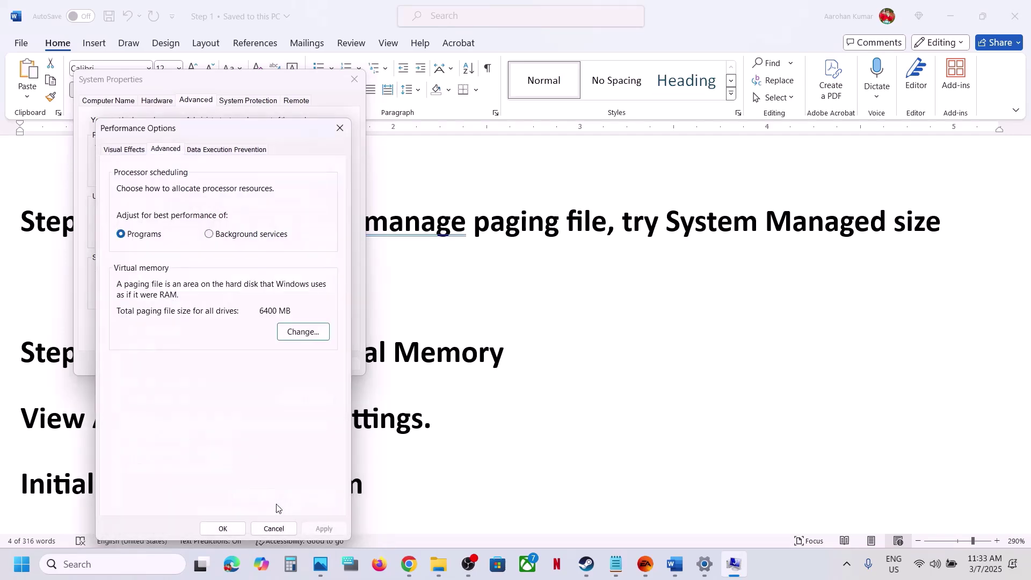
click(241, 528)
click(234, 367)
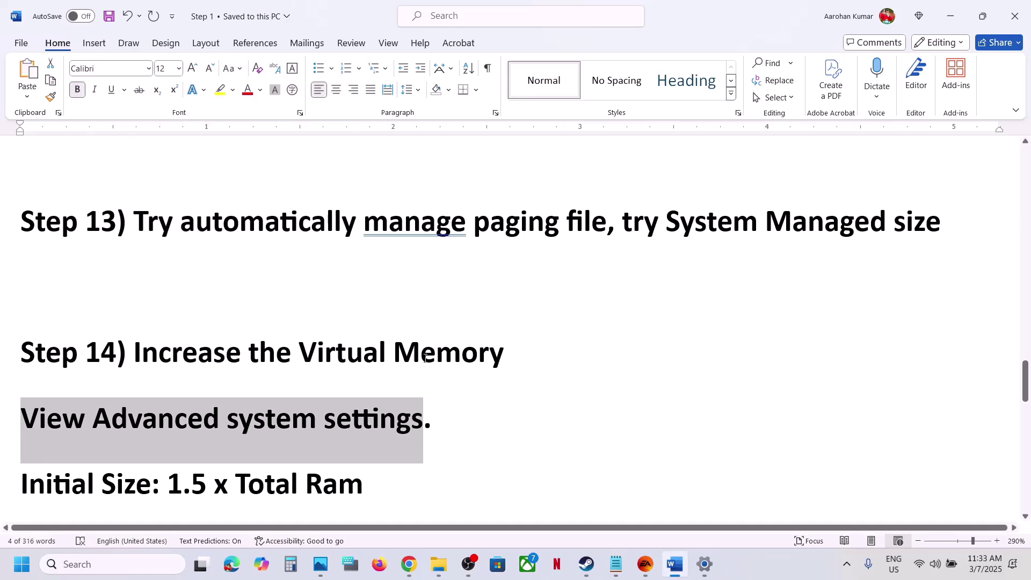
key(super)
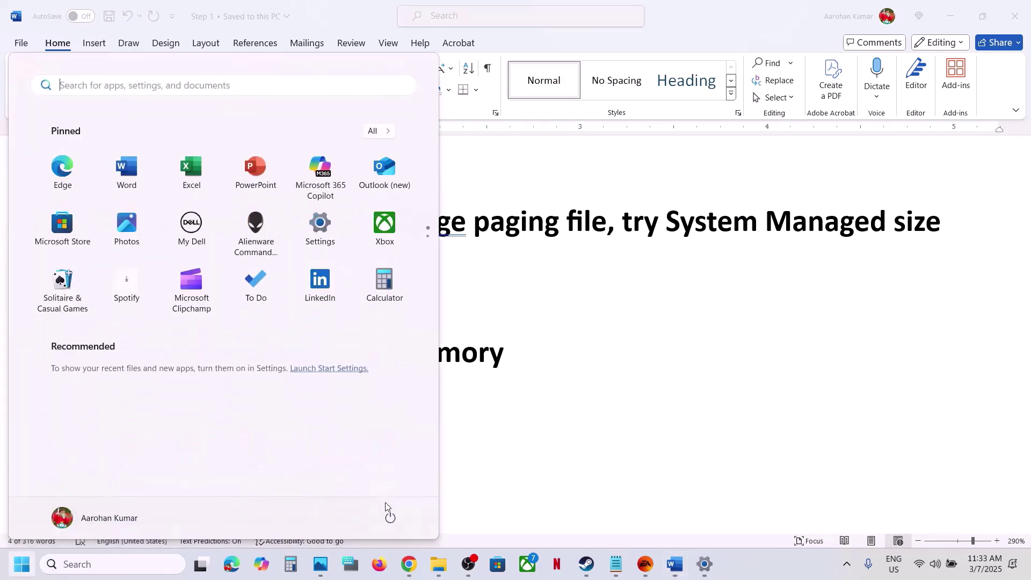
click(391, 519)
click(534, 439)
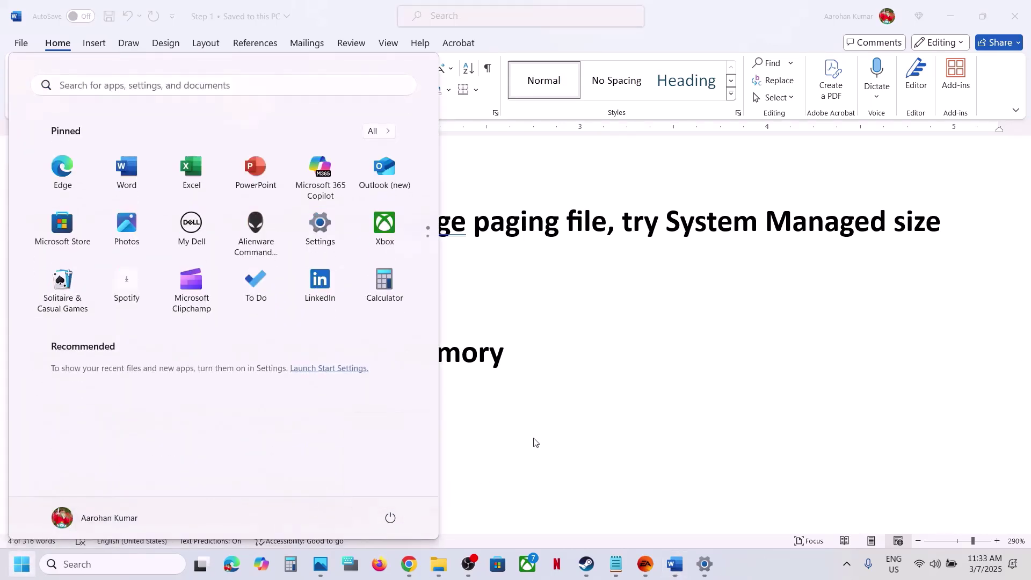
click(534, 440)
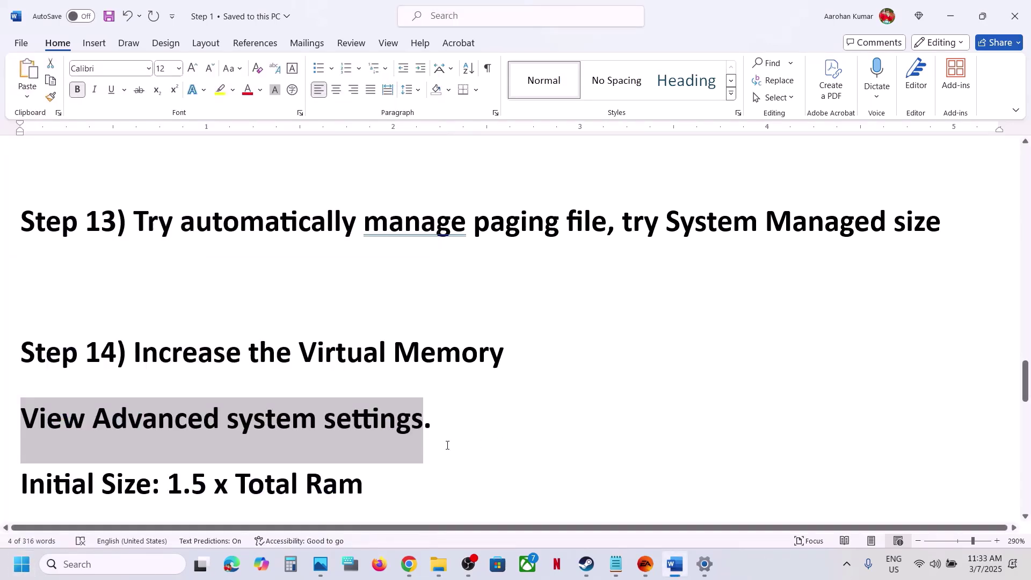
Step: Search Windows for "View Advanced system settings" and open the matching entry
click(143, 564)
text(View Advanced system settings)
click(154, 153)
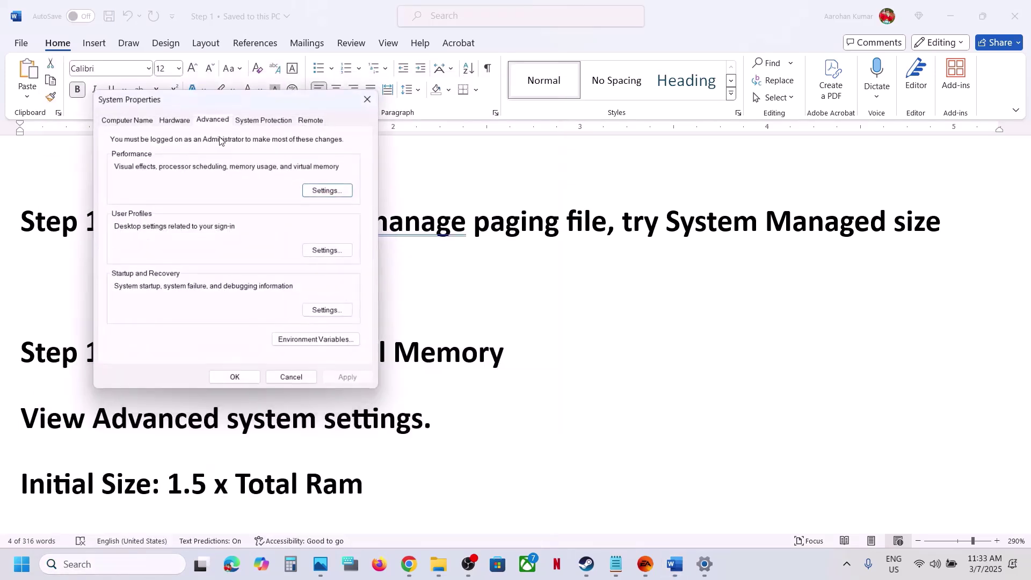
Step: Open the Virtual Memory settings from the advanced performance options and turn off automatic paging file size management for all drives
click(330, 190)
click(182, 150)
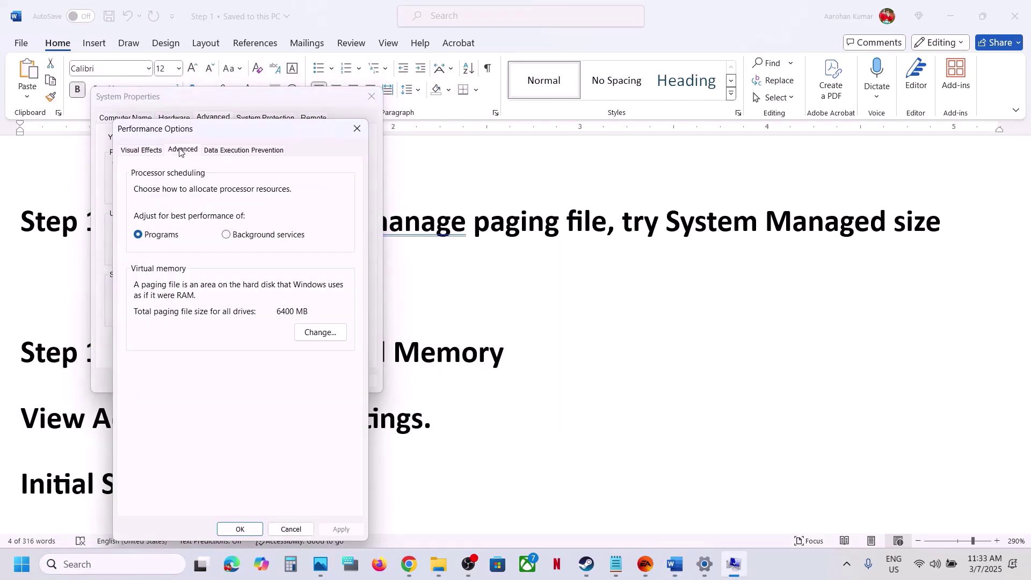
click(318, 332)
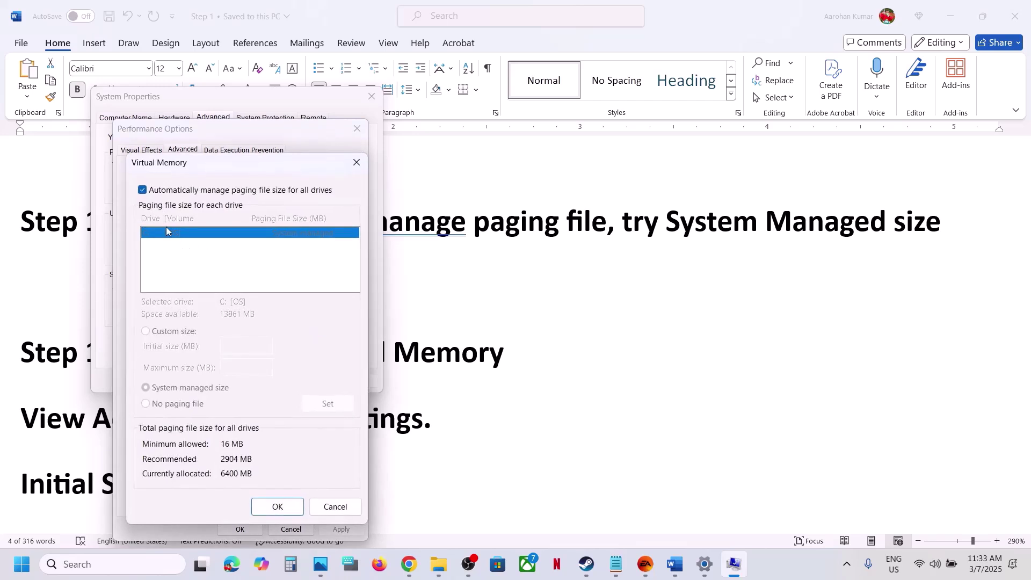
click(142, 190)
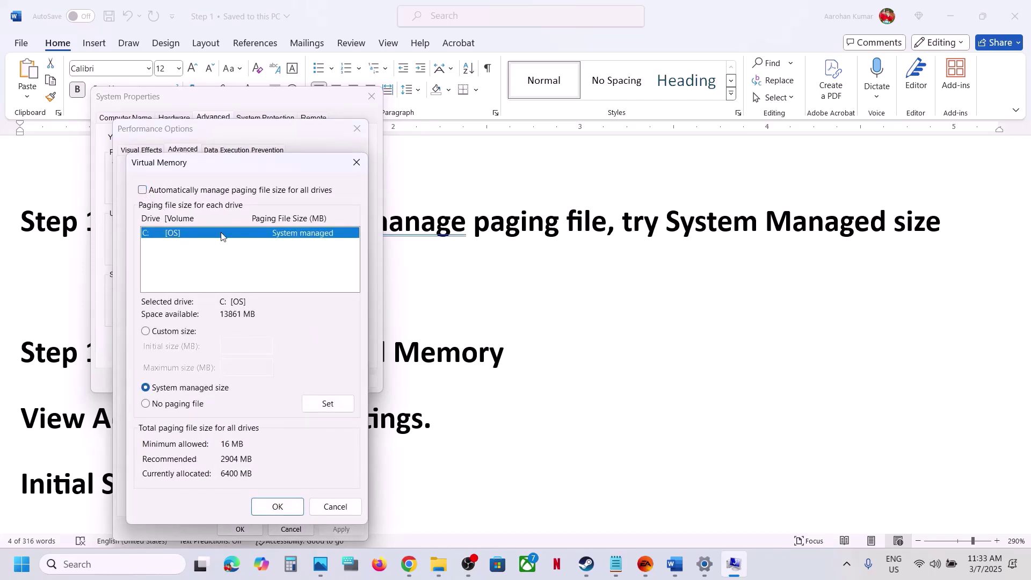